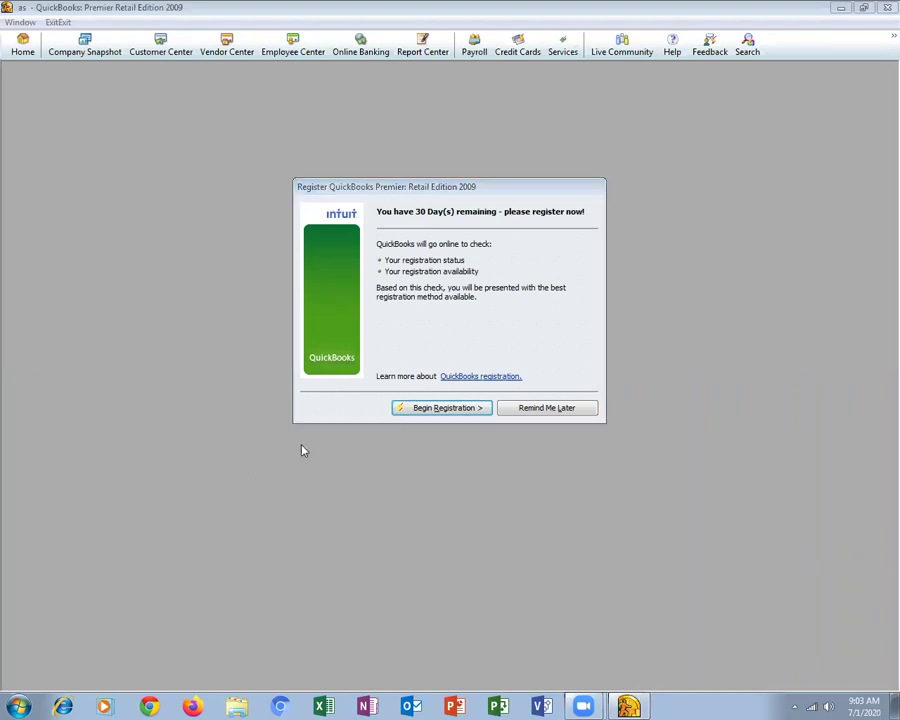
Dismiss the registration, Intuit account, Outlook error and Live Community prompts, then maximize the Home page
click(578, 668)
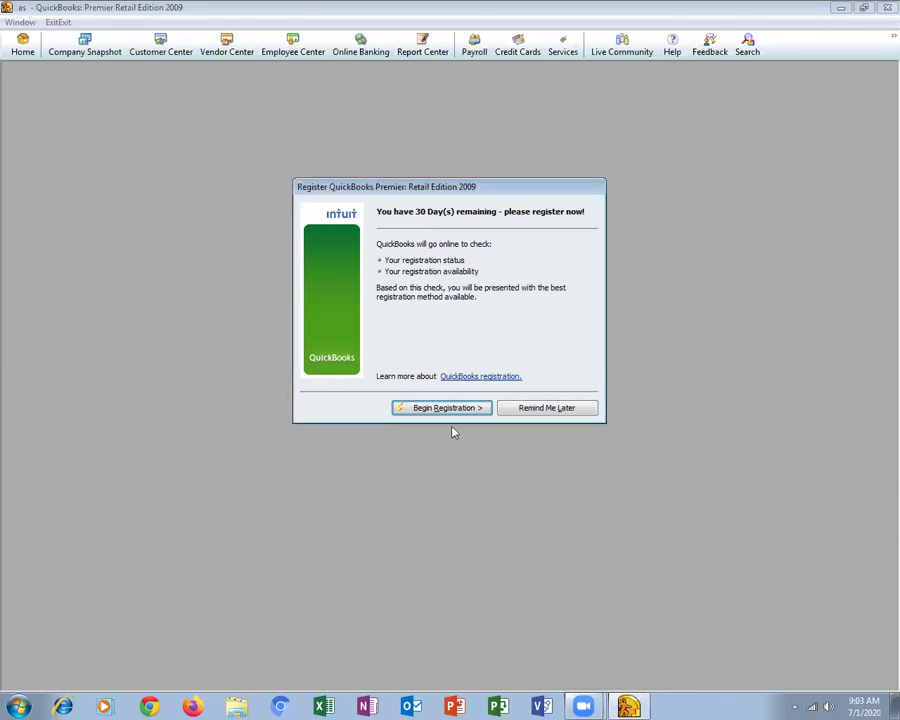
click(545, 411)
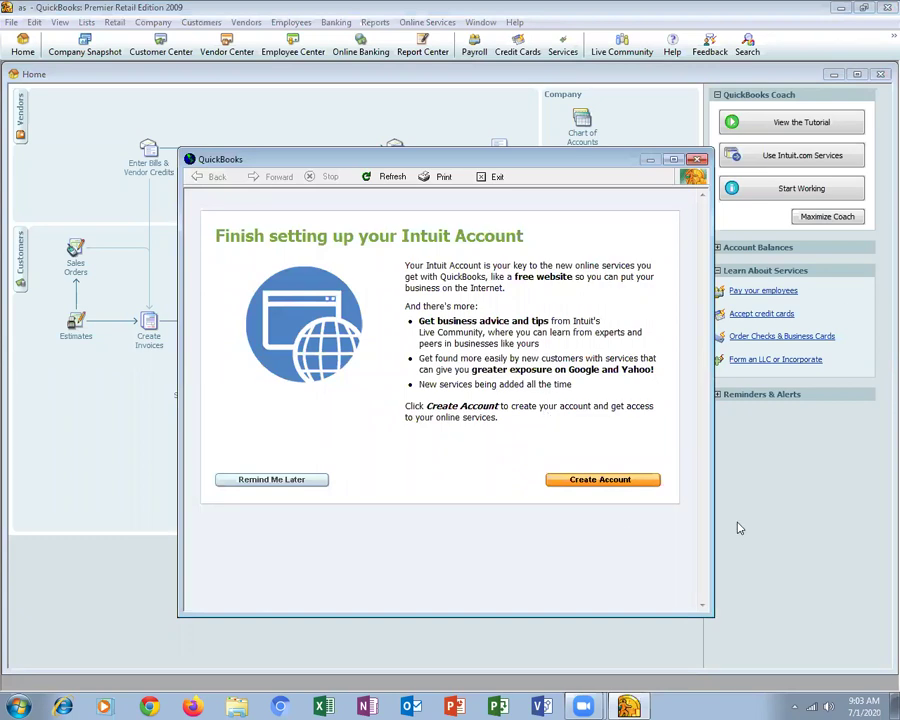
click(699, 159)
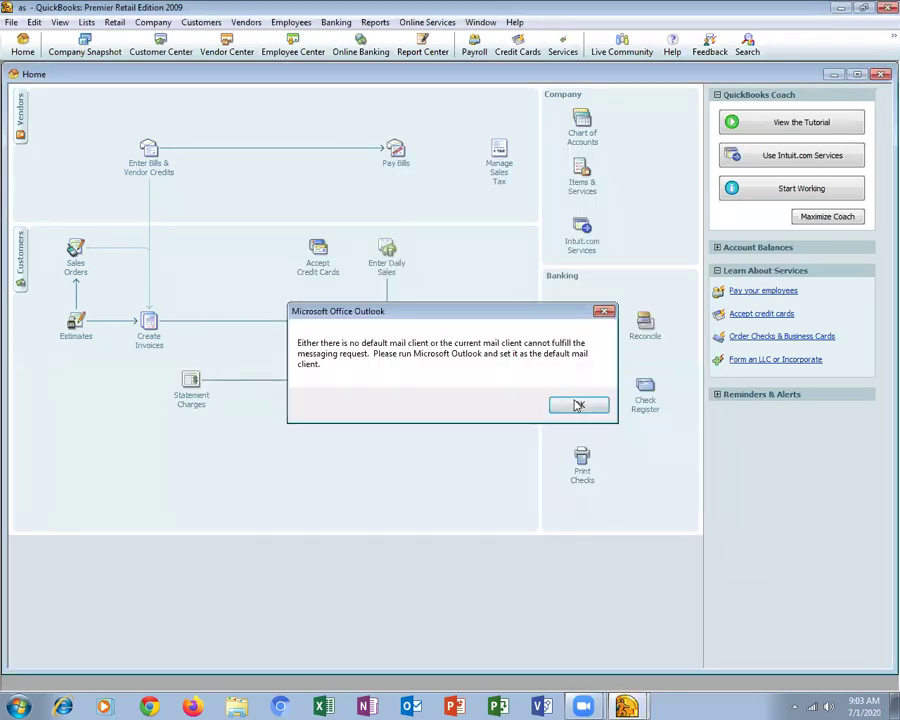
click(577, 405)
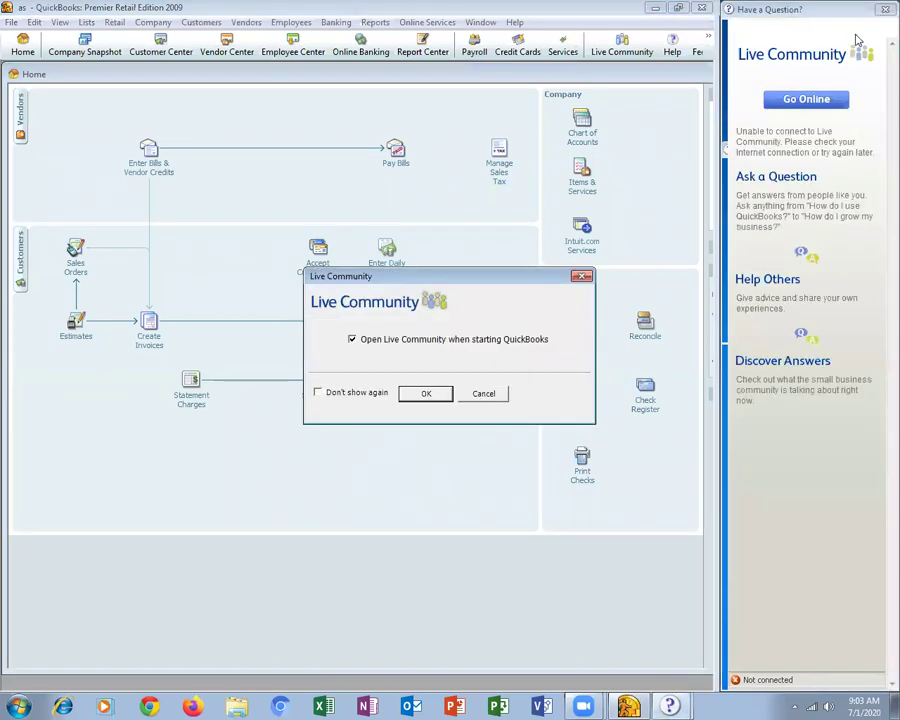
click(421, 392)
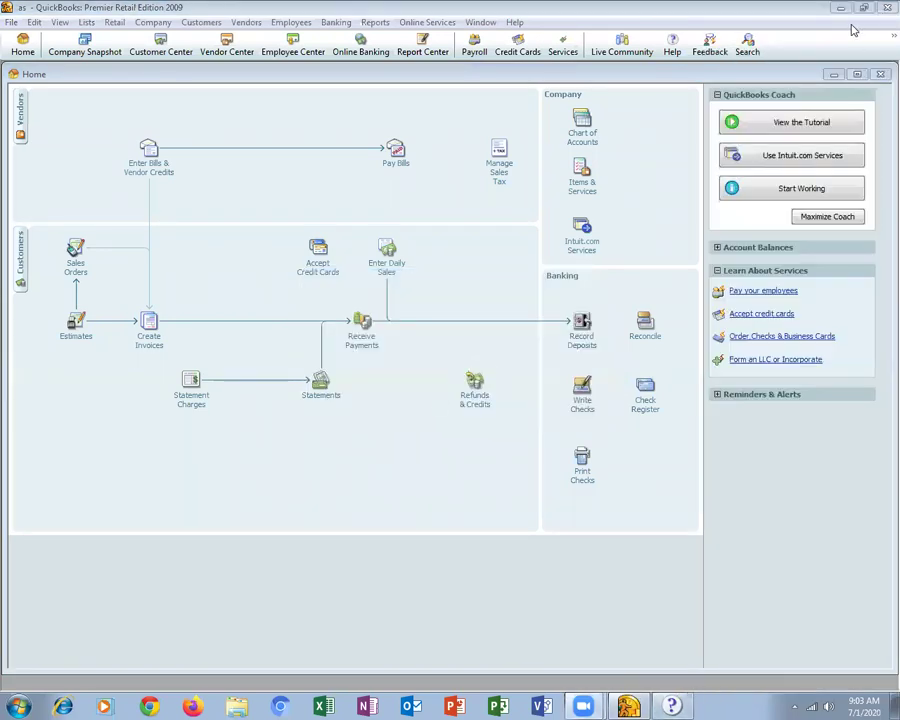
click(857, 74)
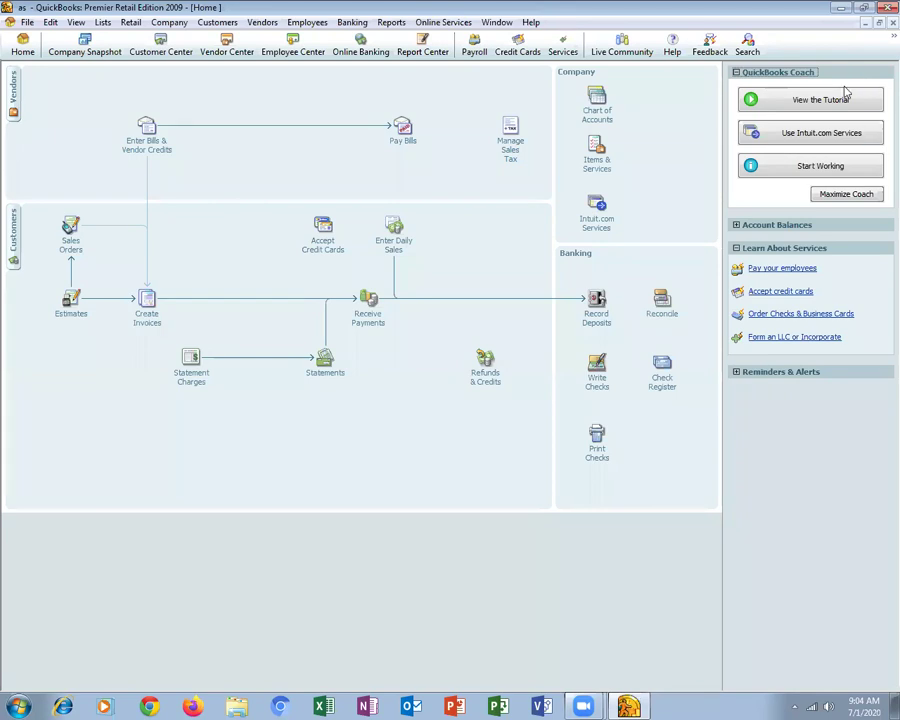
Start a new company from the File menu to bring up the EasyStep Interview
click(28, 22)
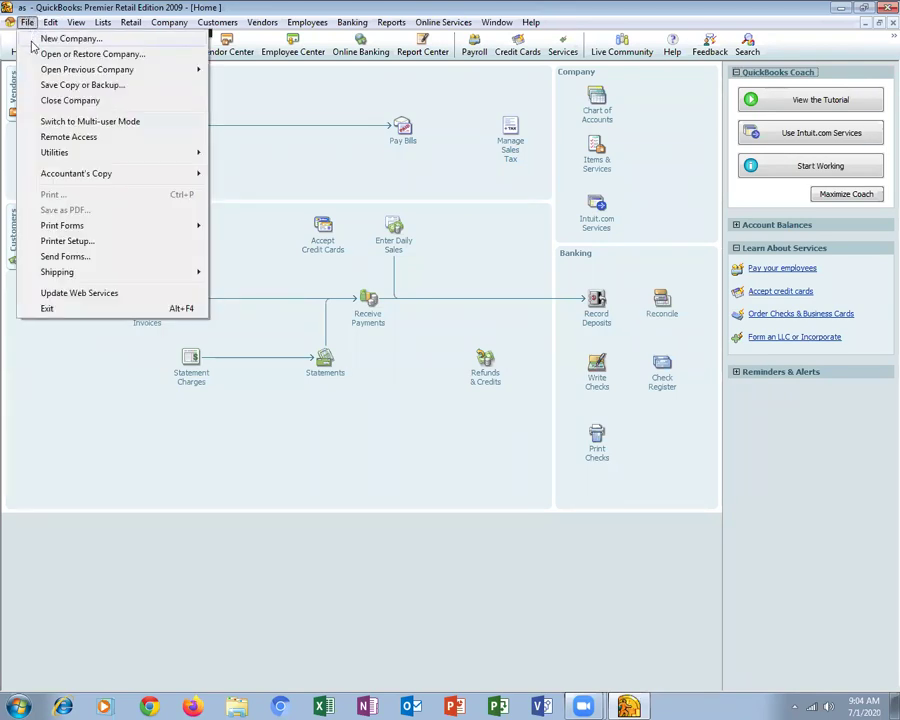
click(32, 42)
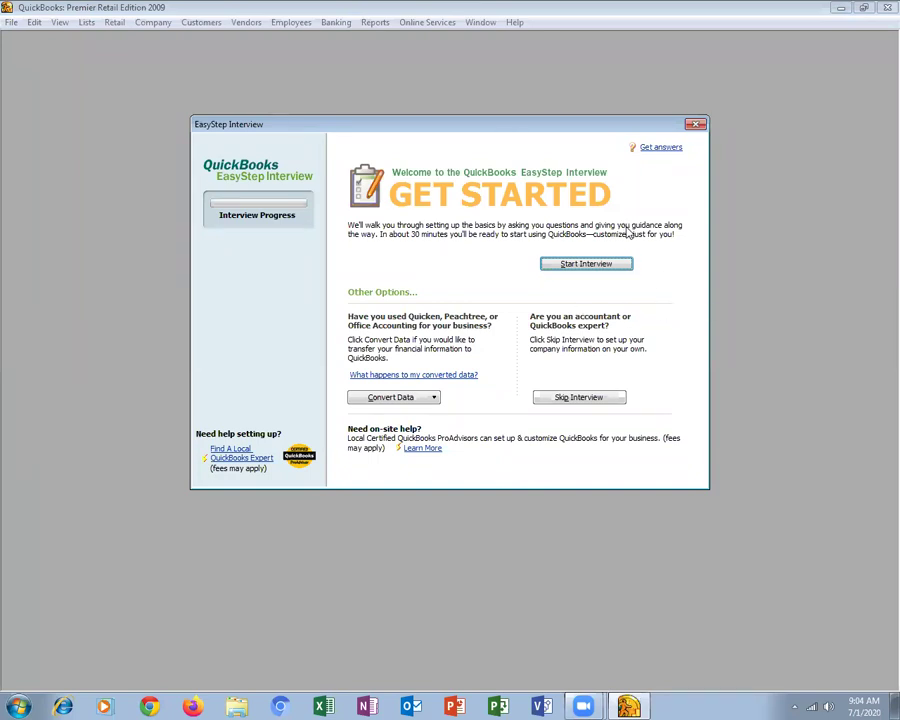
click(520, 27)
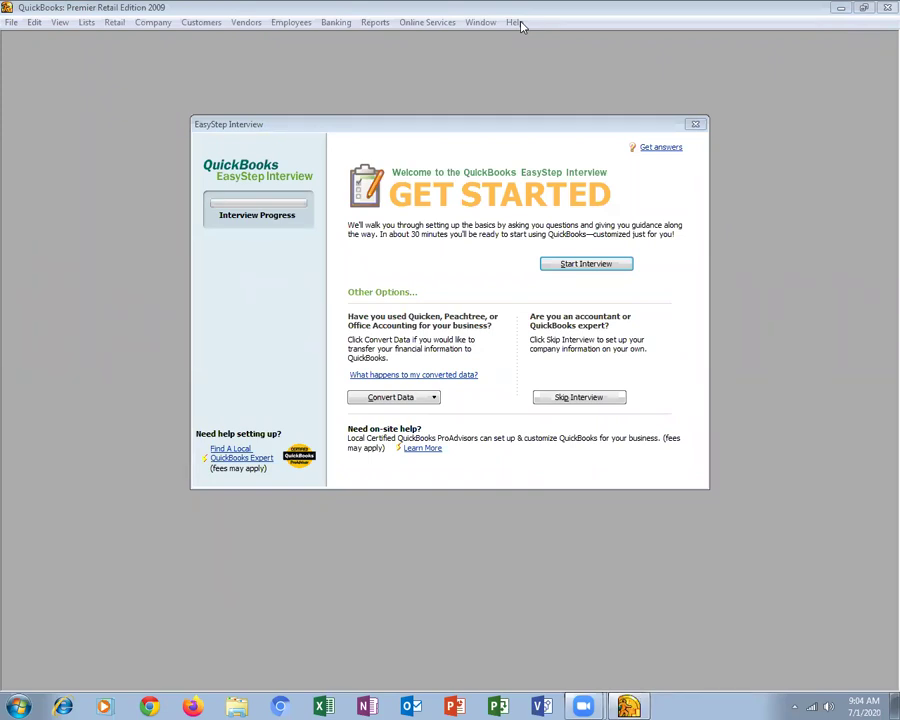
Start the interview and enter company name INFO TEC COMPUTER with street and city Karachi
click(549, 266)
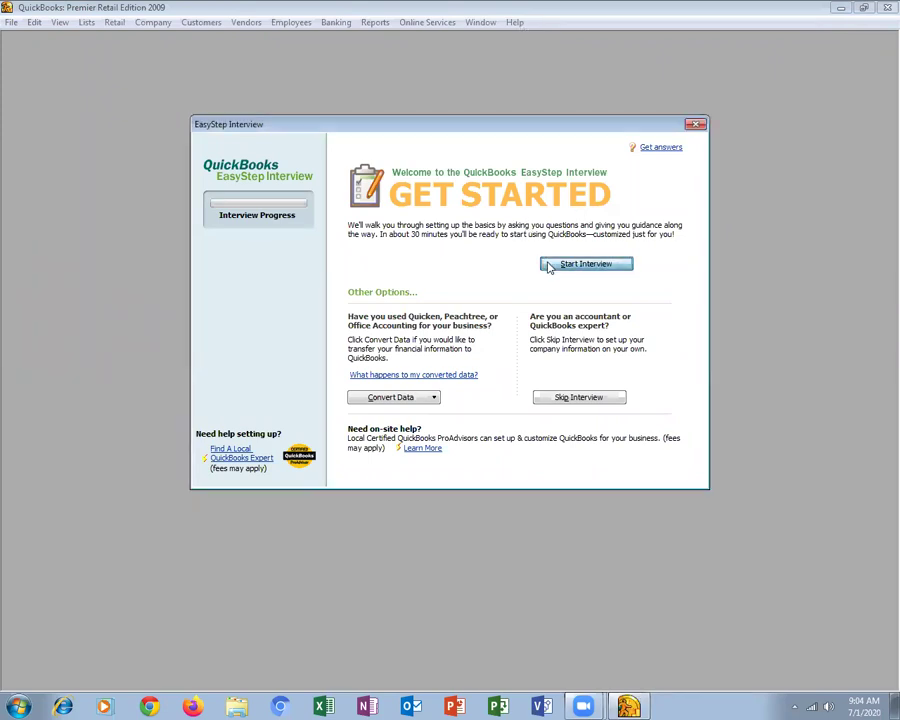
click(549, 266)
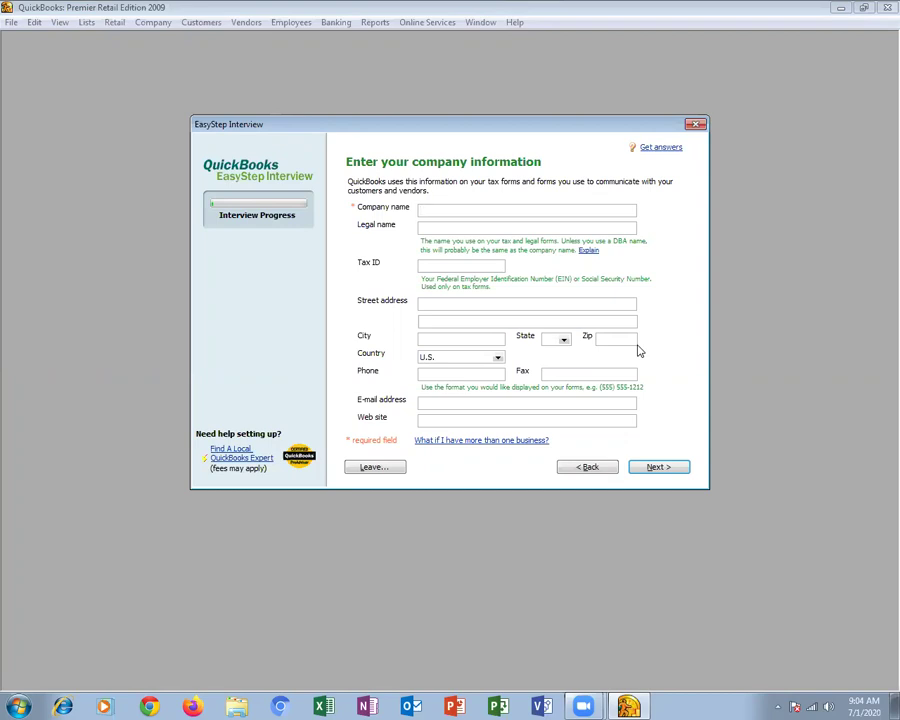
text(INFO TEC COMPUTER)
key(Tab)
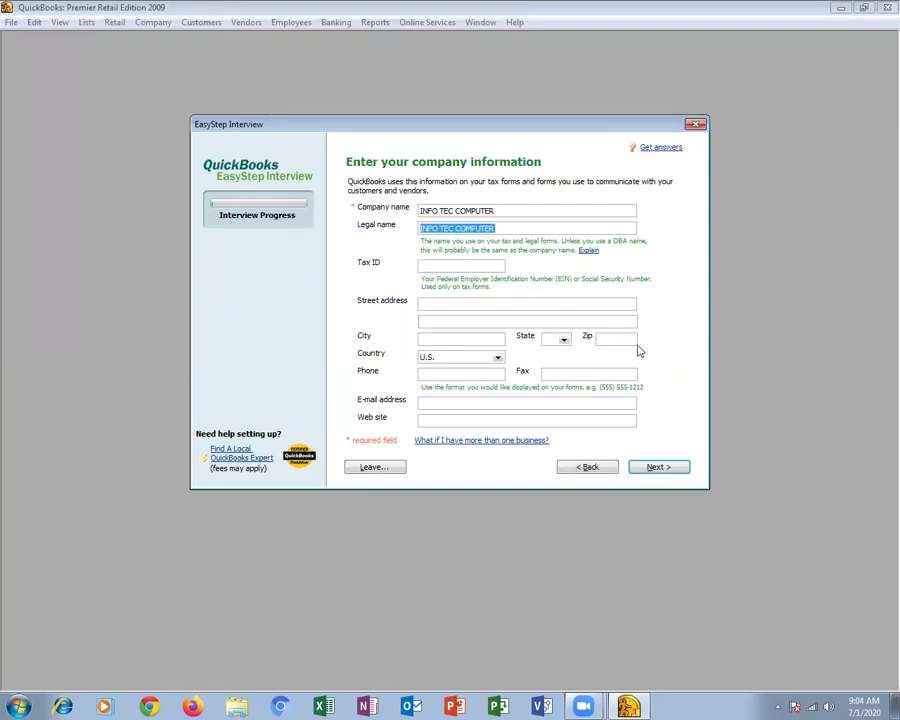
key(Tab)
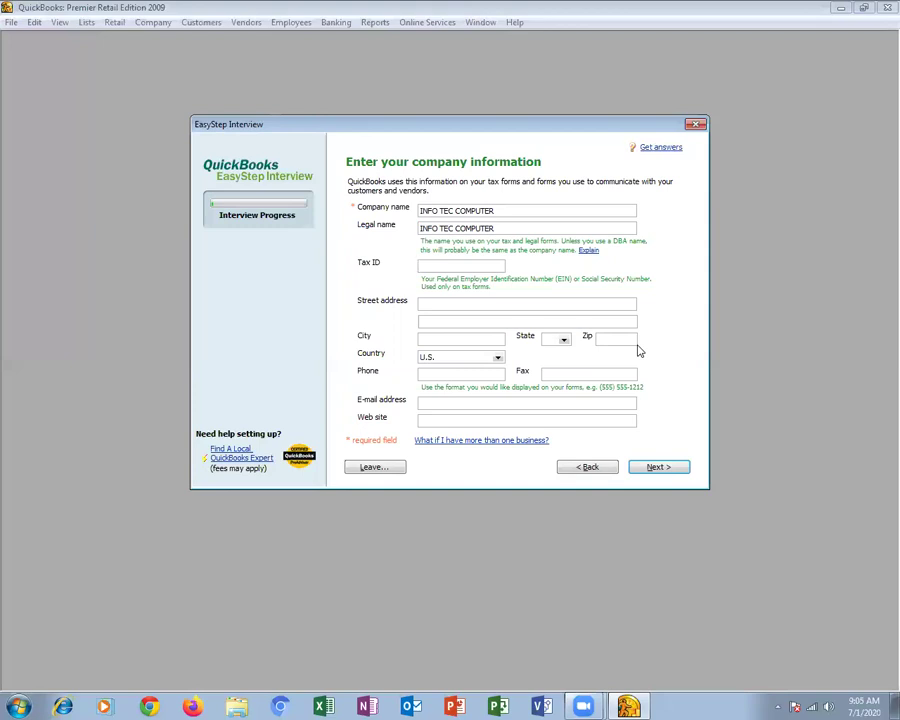
key(Tab)
text(Karachi)
key(Tab)
key(Tab)
text(Karachi)
key(Tab)
key(Tab)
key(Tab)
key(Tab)
click(498, 359)
click(498, 359)
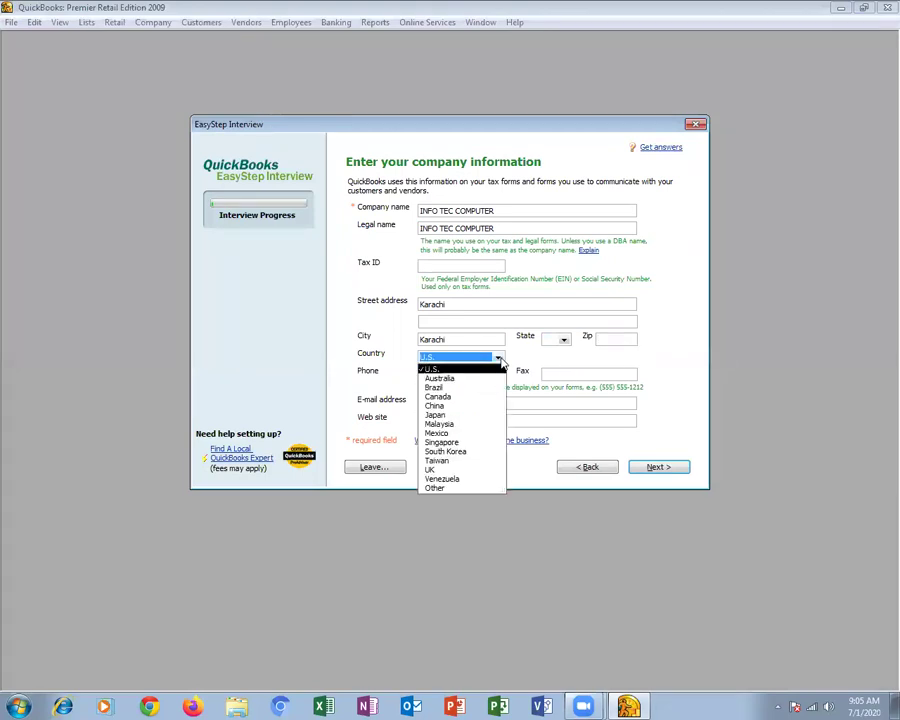
click(498, 359)
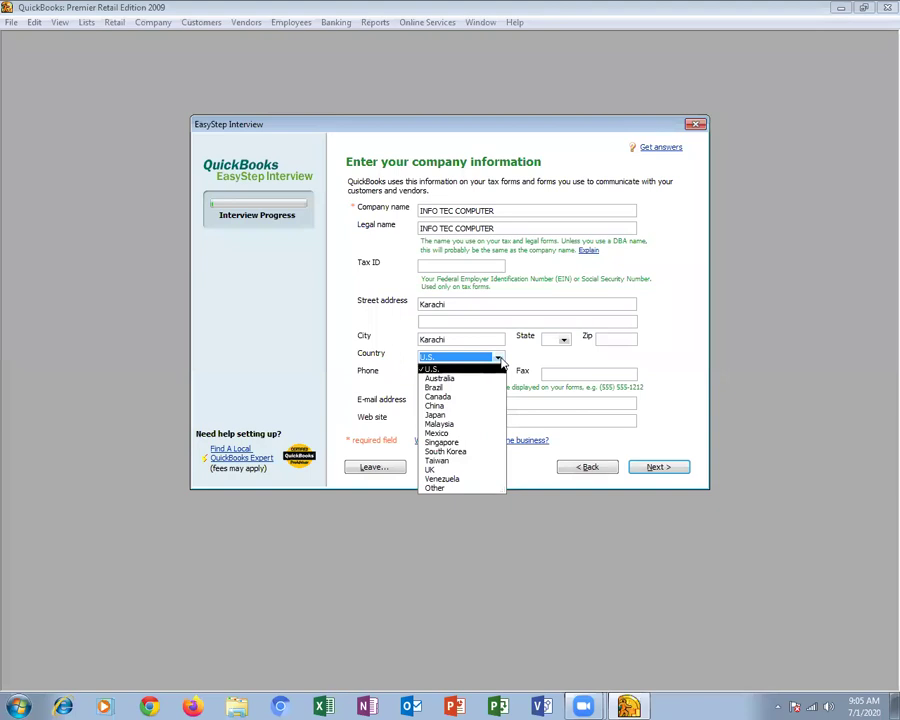
click(441, 488)
click(453, 372)
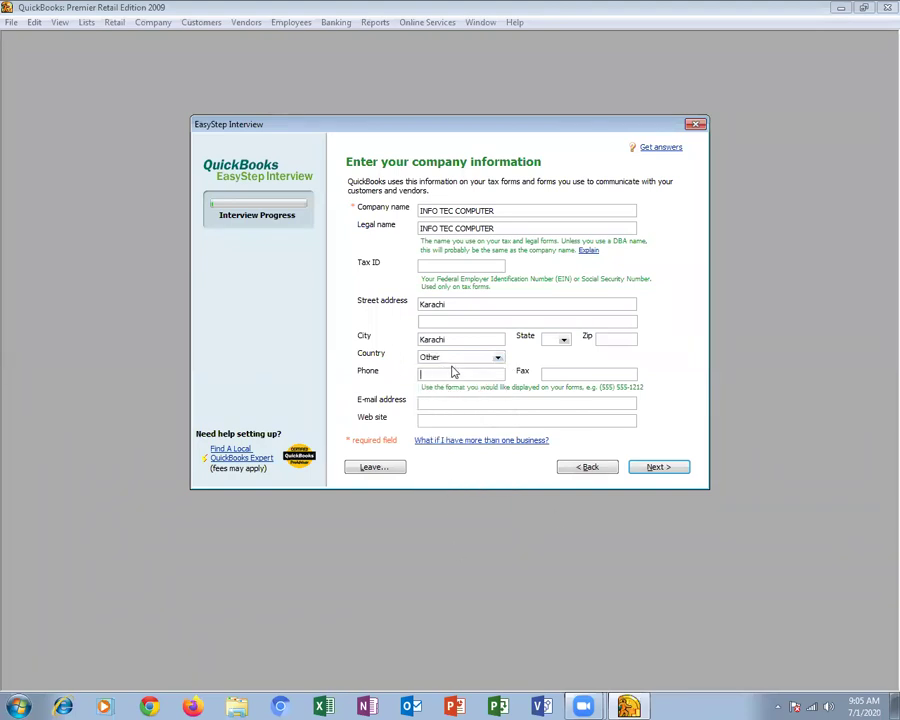
key(Tab)
key(Tab)
text(www.infotec.com)
key(Tab)
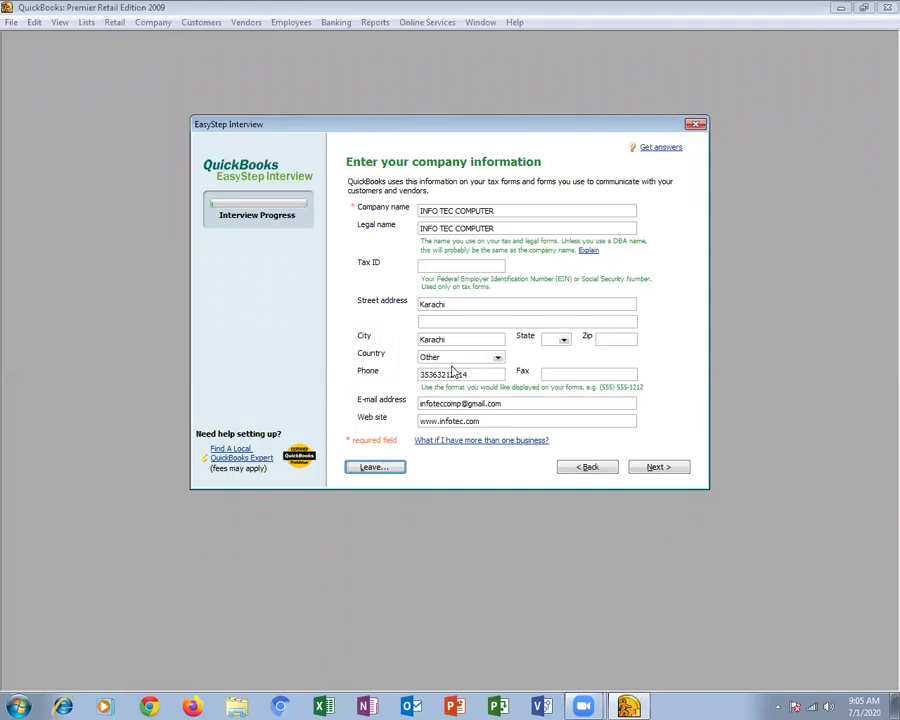
Choose Wholesale Distribution and Sales as the industry and Sole Proprietorship as the organization
click(646, 471)
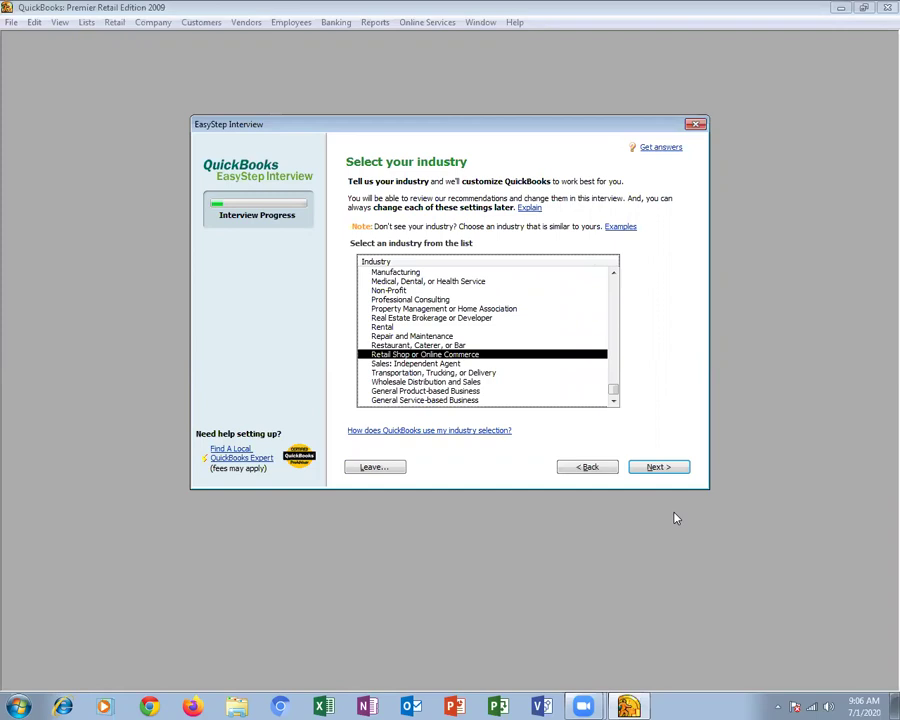
click(403, 383)
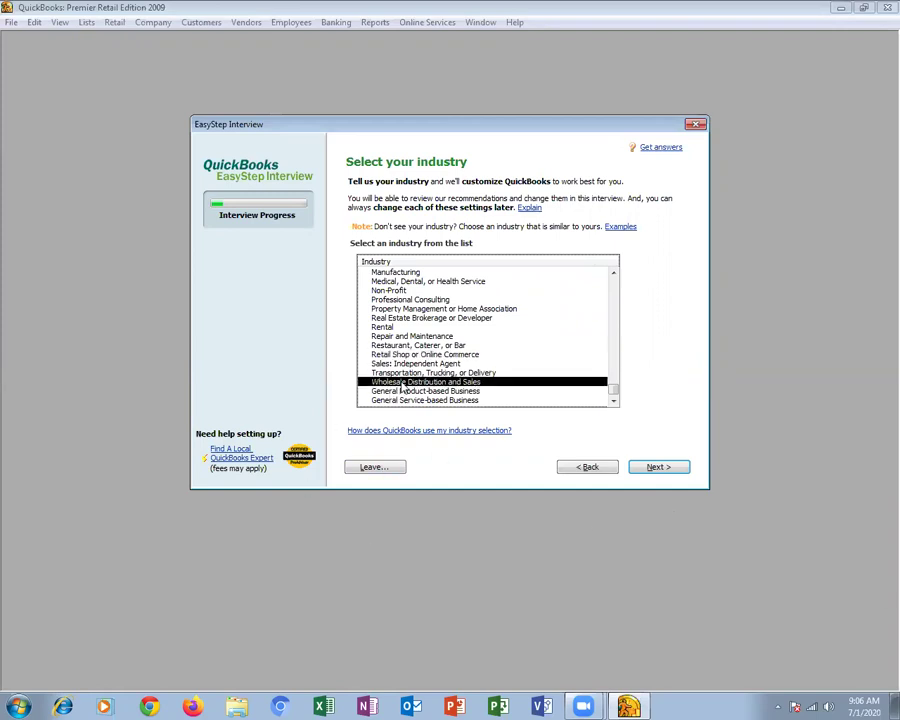
click(655, 468)
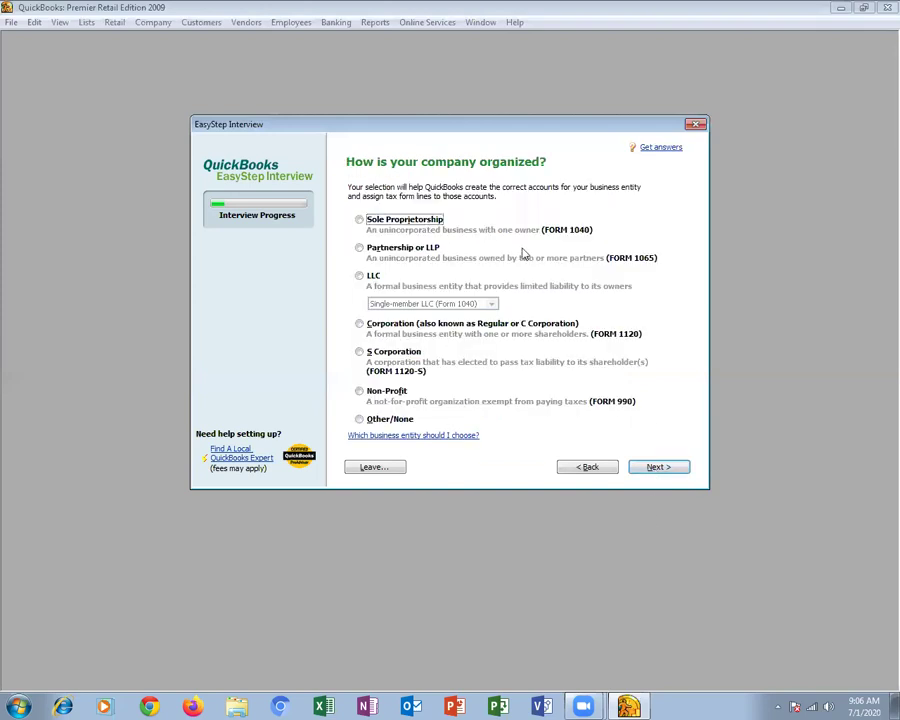
click(420, 228)
click(656, 470)
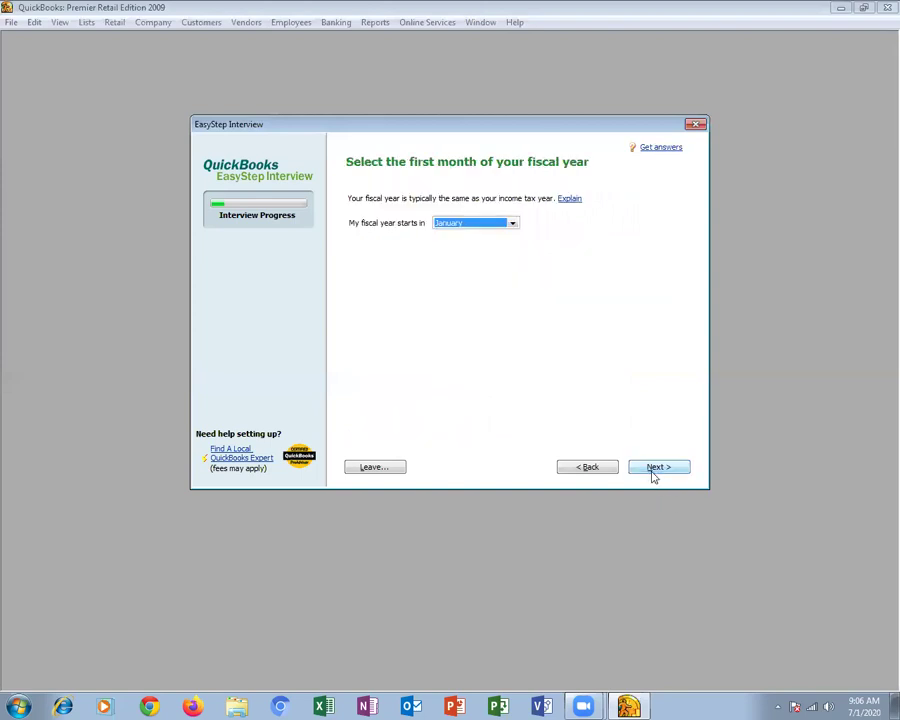
Start the fiscal year in July and skip the administrator password
click(450, 226)
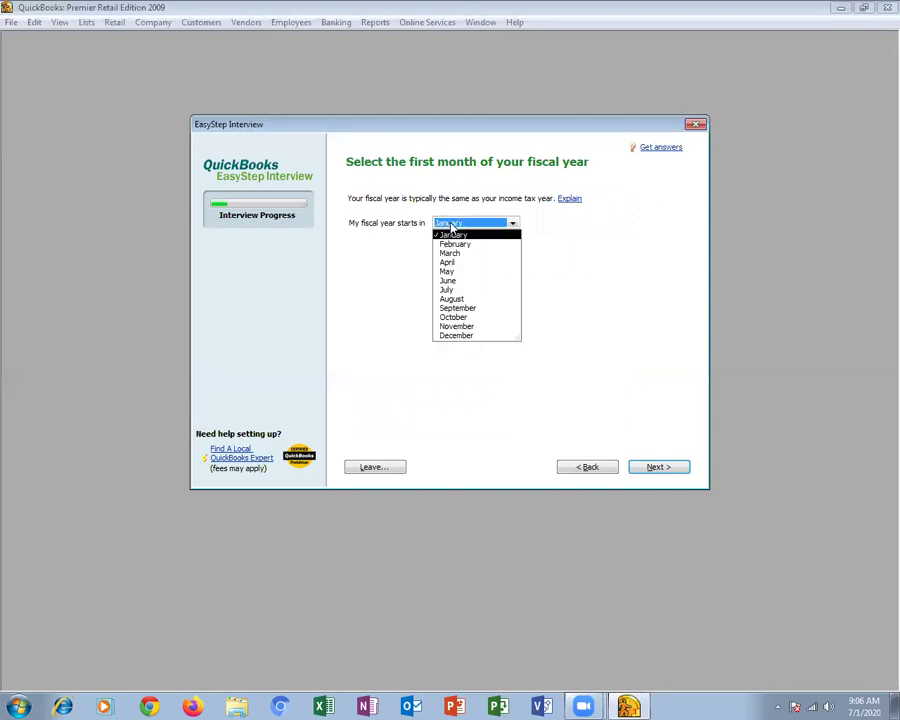
click(447, 289)
click(646, 468)
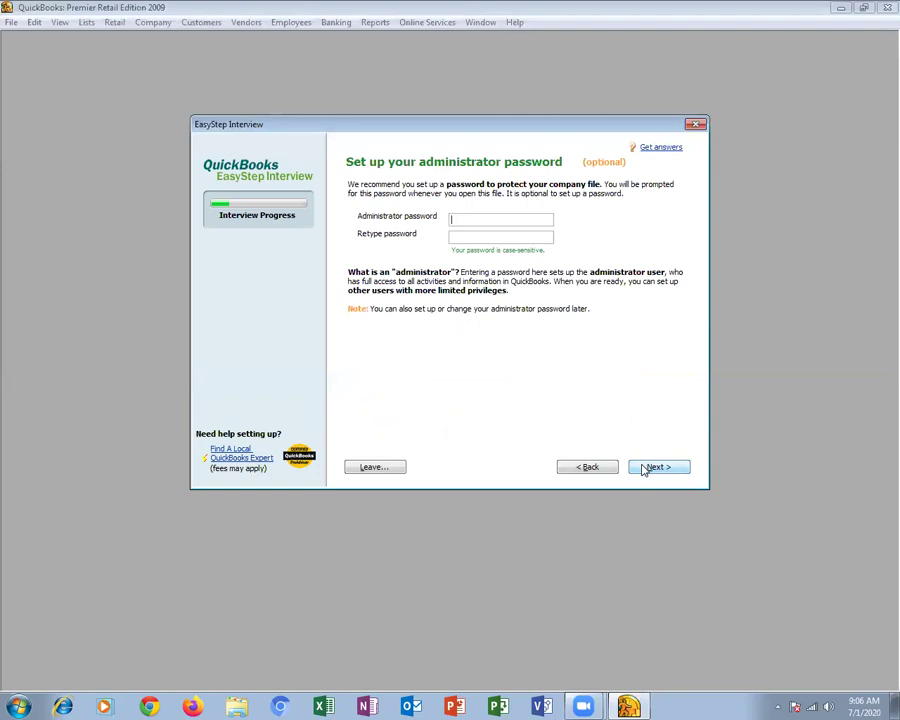
click(646, 468)
click(655, 467)
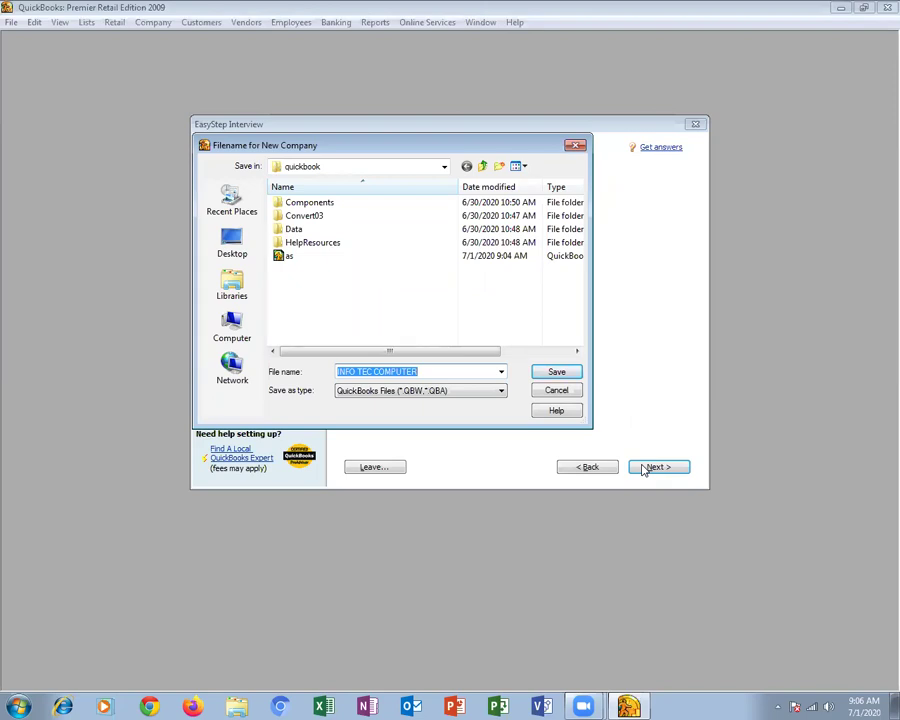
Save the company file as INFO TEC COMPUTER in the quickbook folder
click(554, 372)
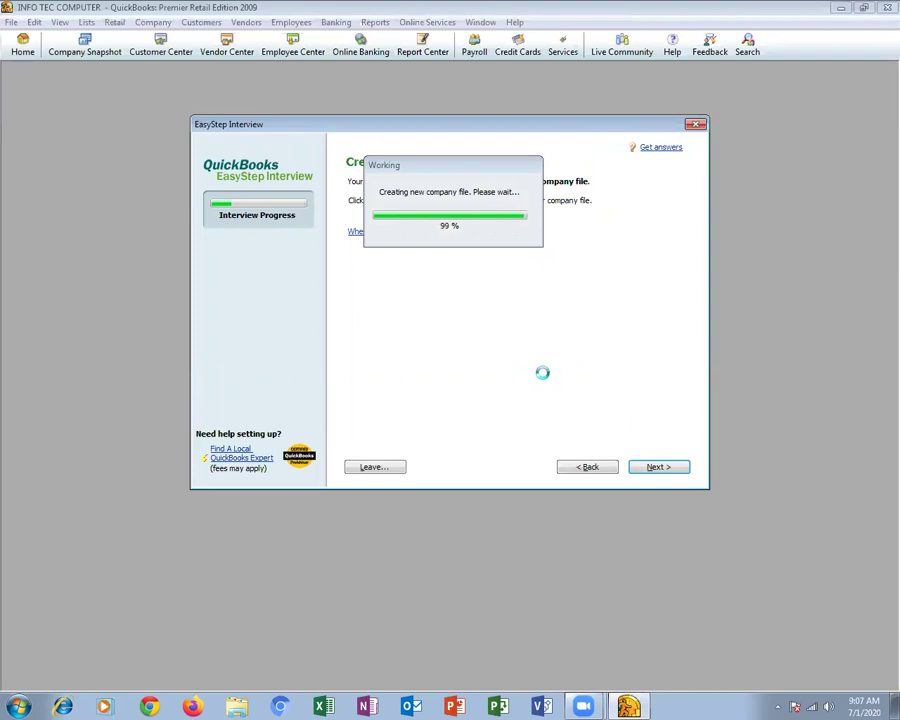
Answer products only, no online sales, keeping sales tax, estimates, sales orders and statements defaults
click(655, 467)
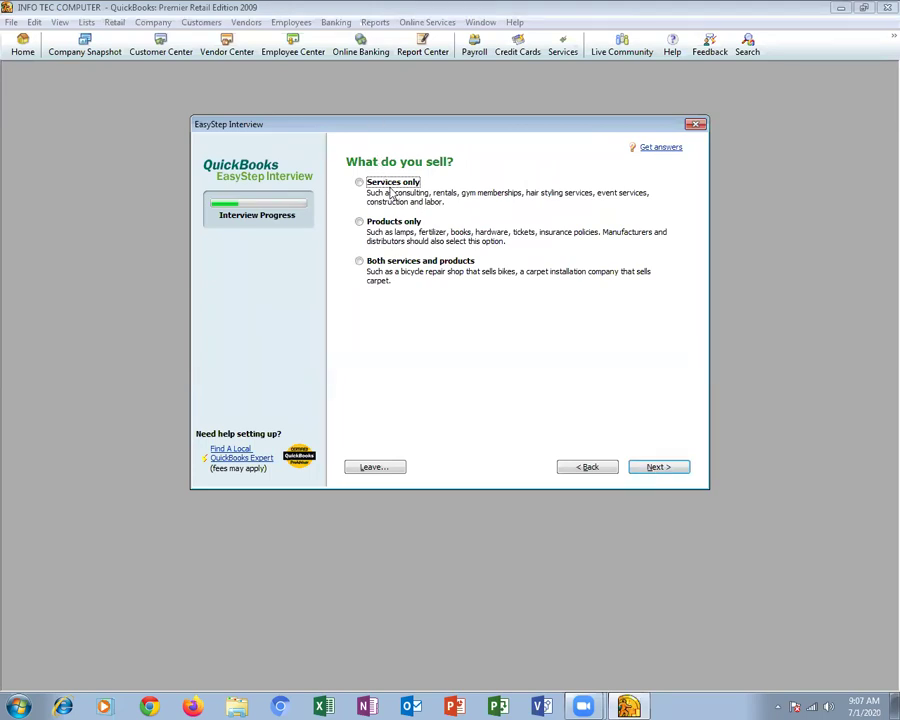
click(360, 222)
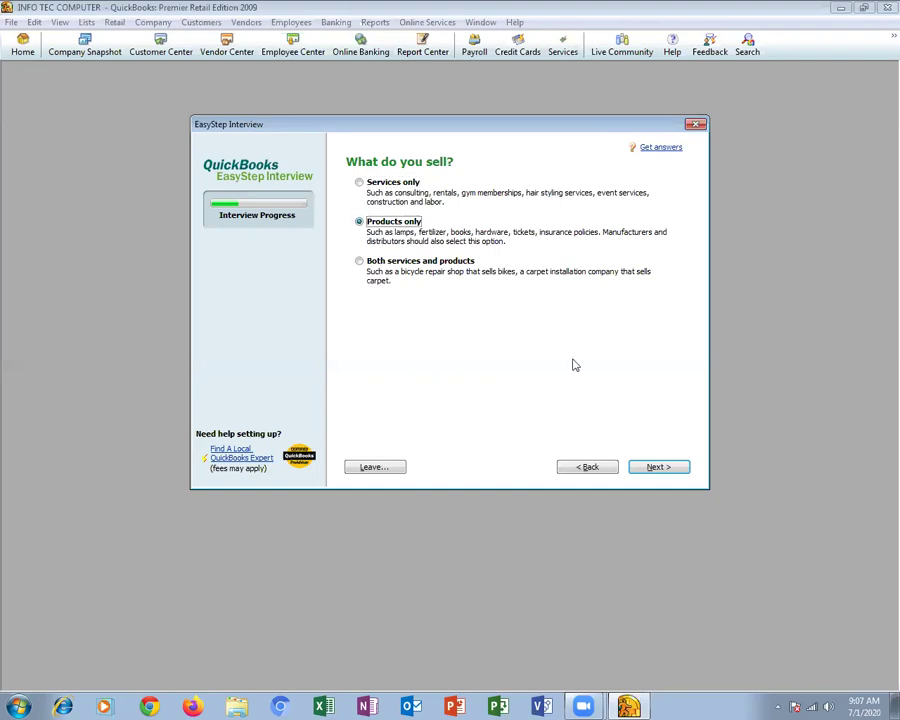
click(656, 467)
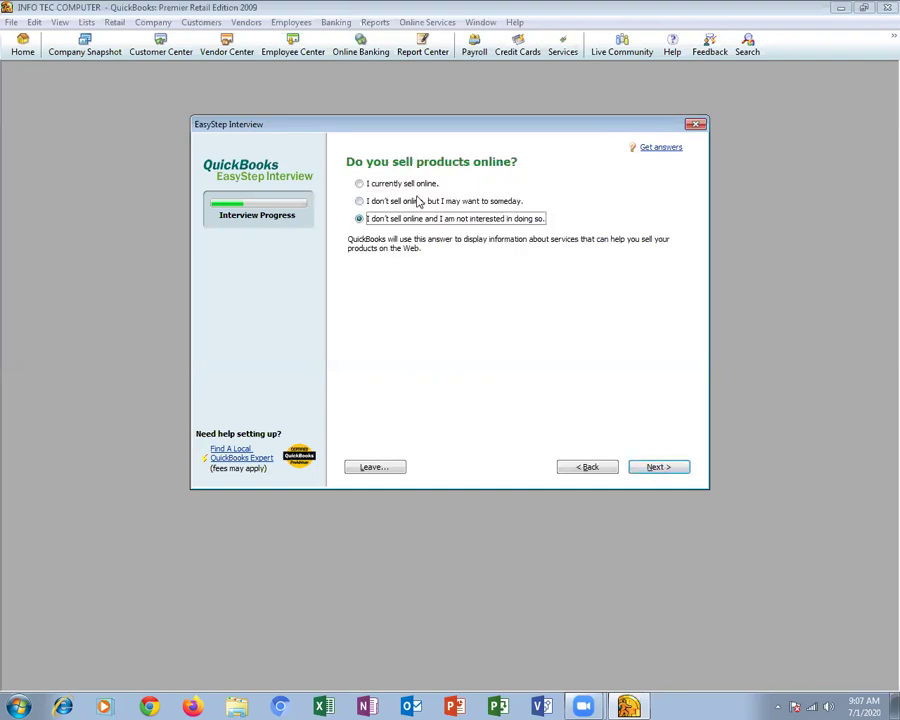
click(664, 466)
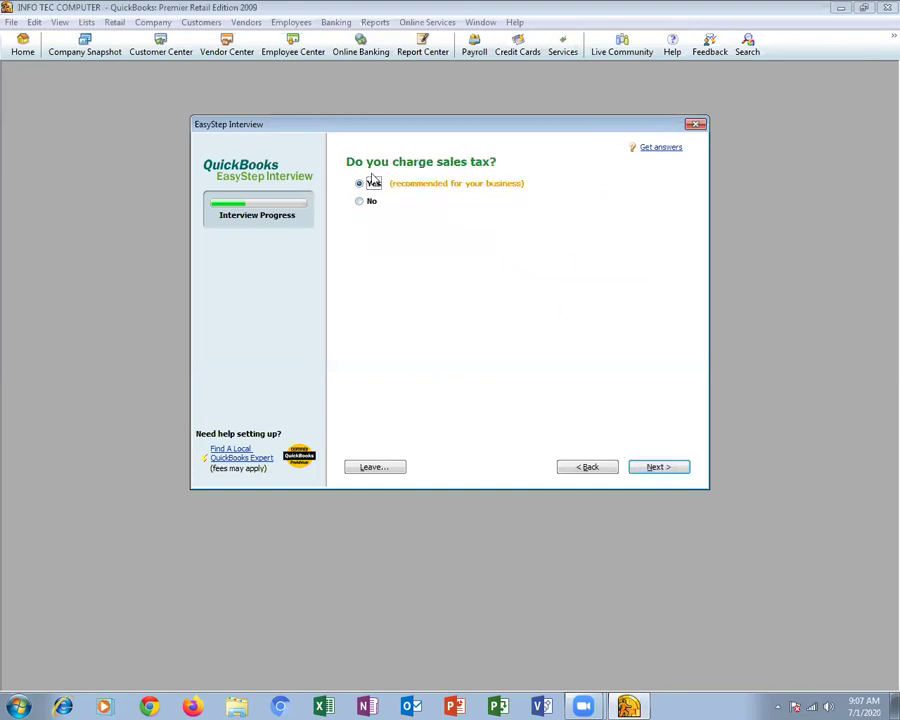
click(655, 468)
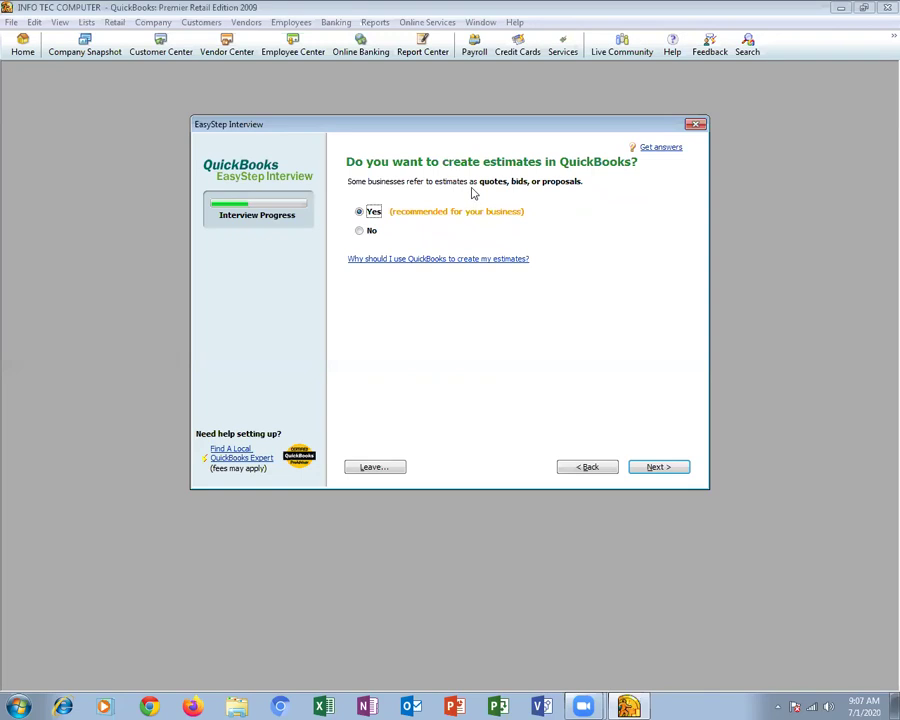
click(659, 467)
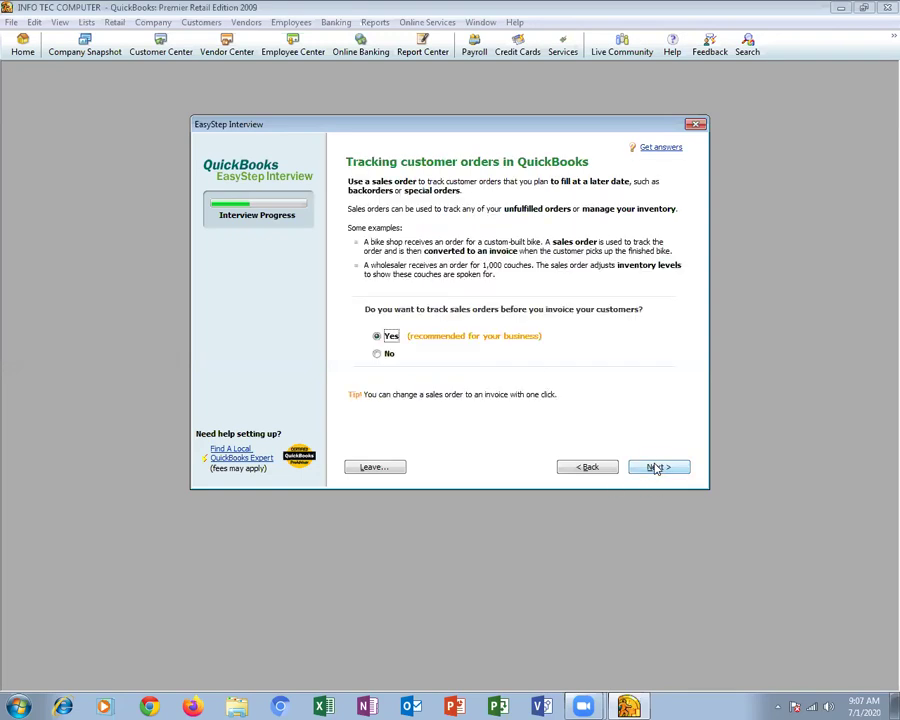
click(656, 467)
click(656, 467)
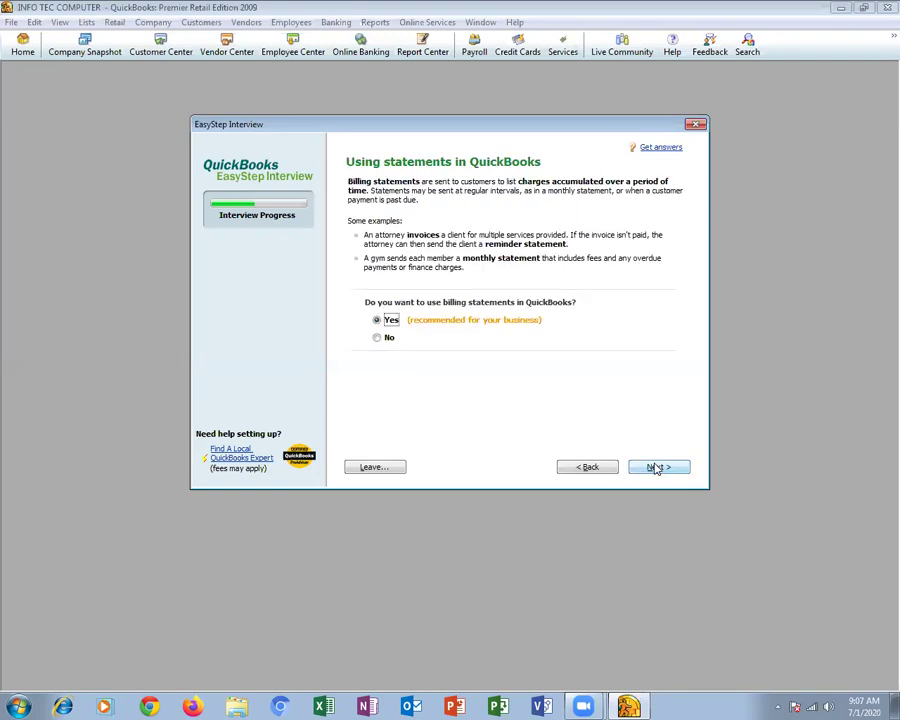
click(656, 467)
Answer that checks are printed and continue past the credit card and accounts screens
click(656, 467)
click(508, 223)
click(404, 183)
click(645, 469)
click(649, 467)
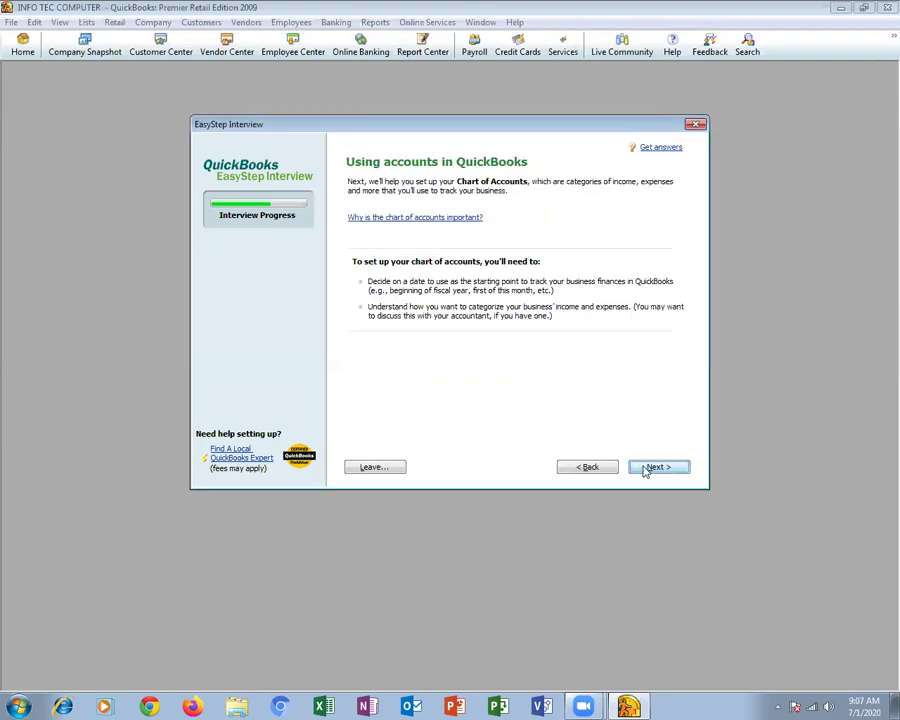
click(649, 467)
click(649, 467)
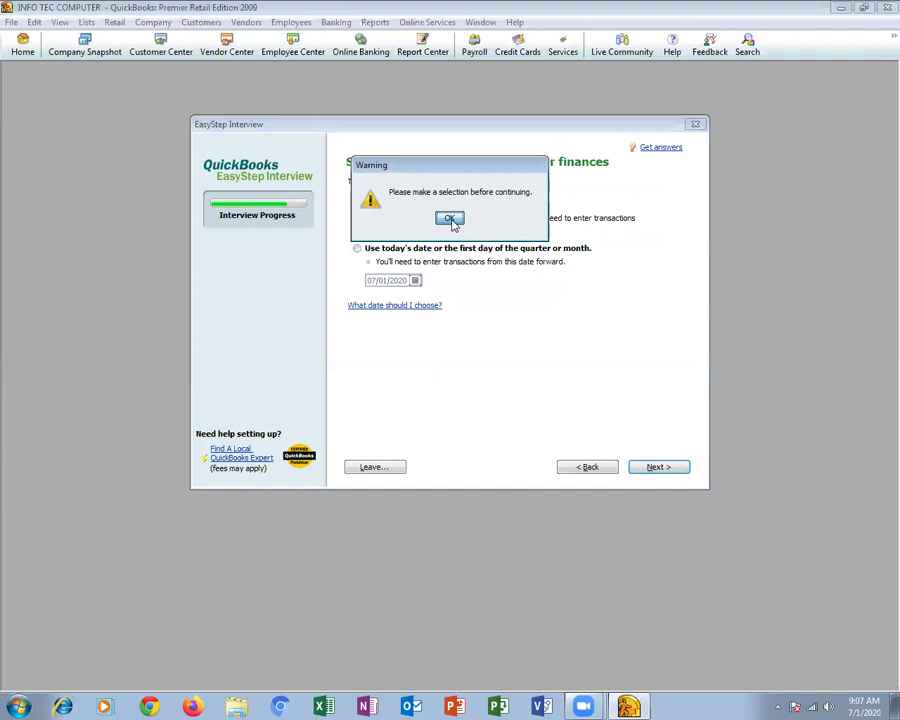
Start tracking from today's date and defer adding a bank account until later
click(450, 220)
click(410, 248)
click(658, 466)
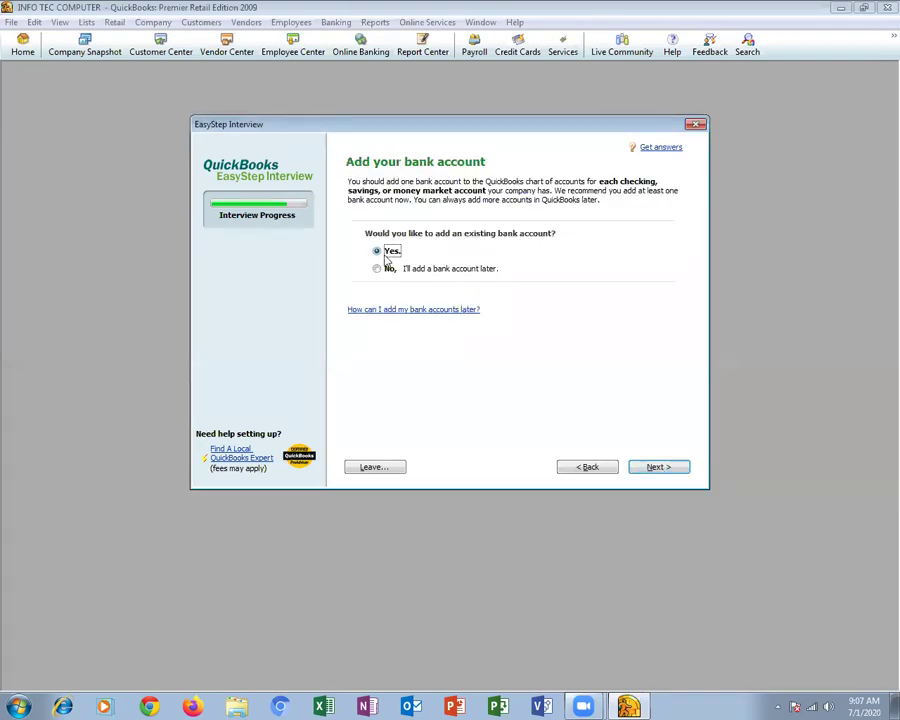
click(388, 269)
click(665, 472)
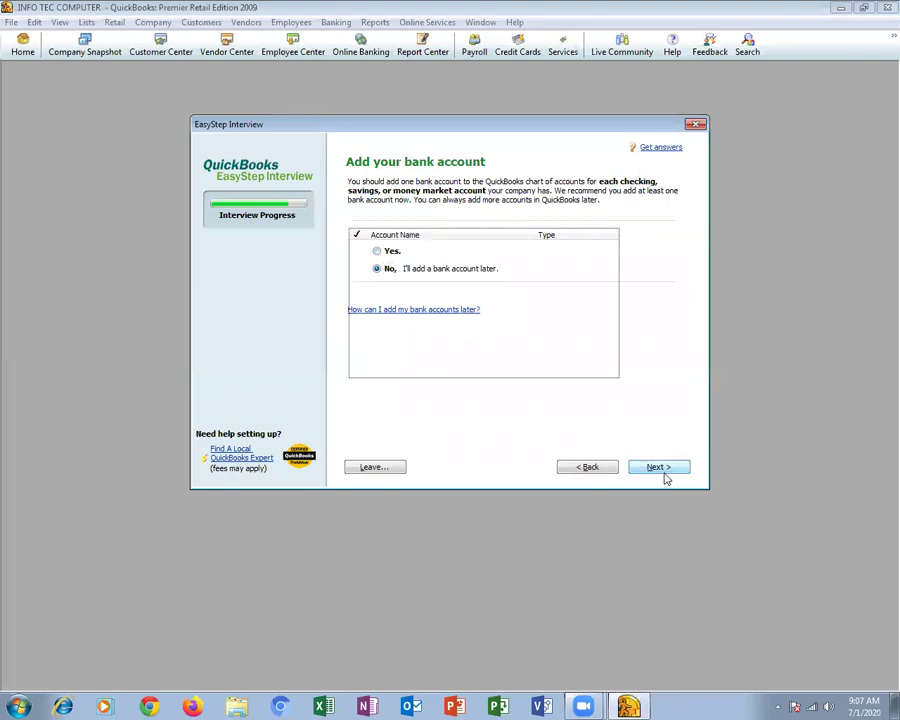
click(662, 468)
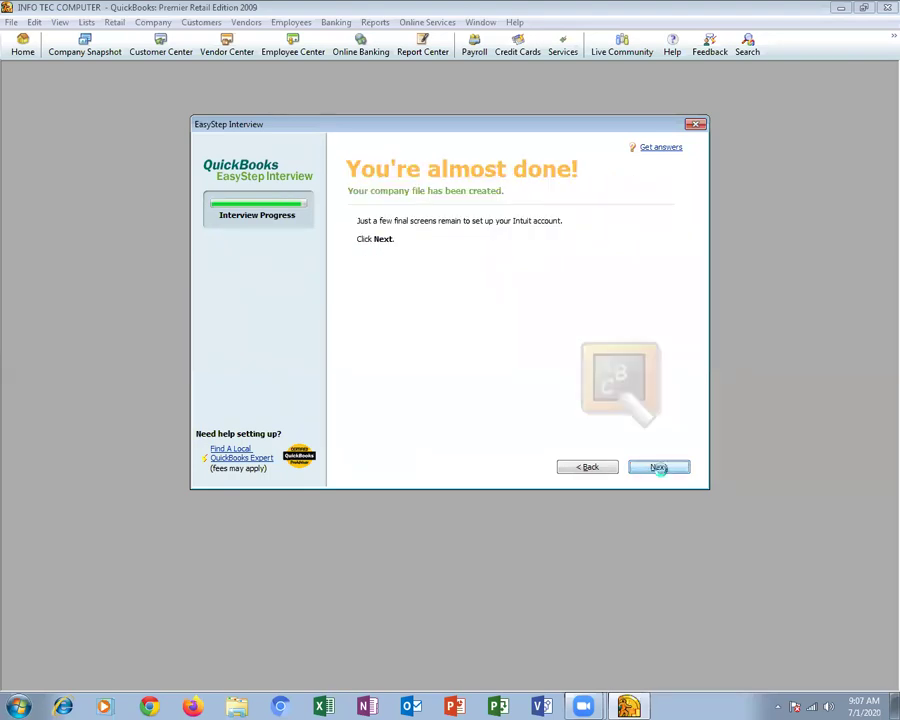
Finish the interview, dismiss the 'We're sorry' online-services error and close the QuickBooks Coach
click(659, 467)
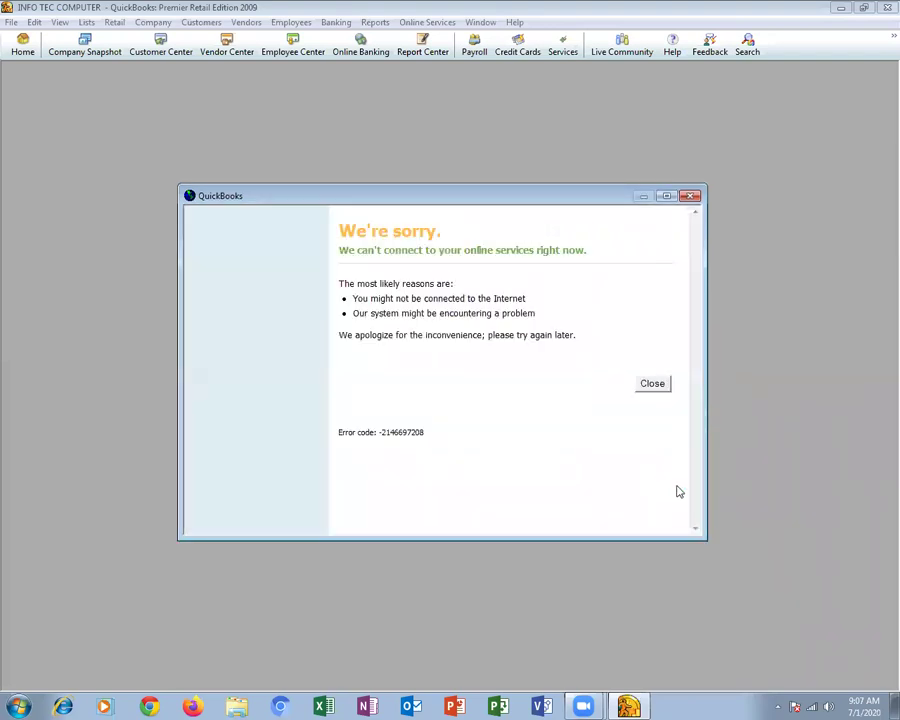
click(690, 197)
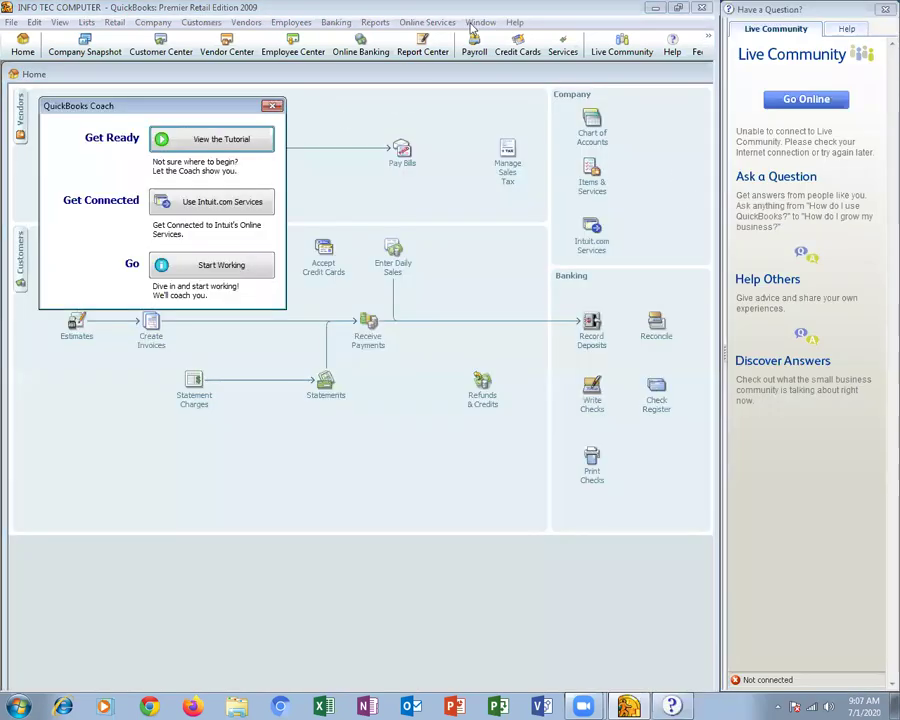
key(Escape)
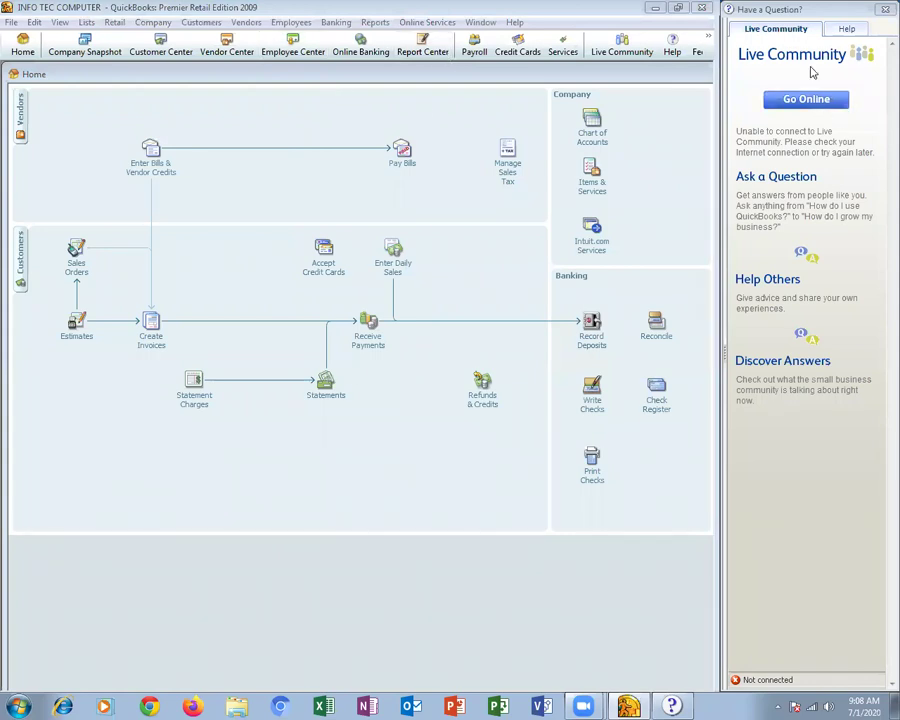
Close Live Community, then start a New Vendor from the Vendor Center
click(883, 10)
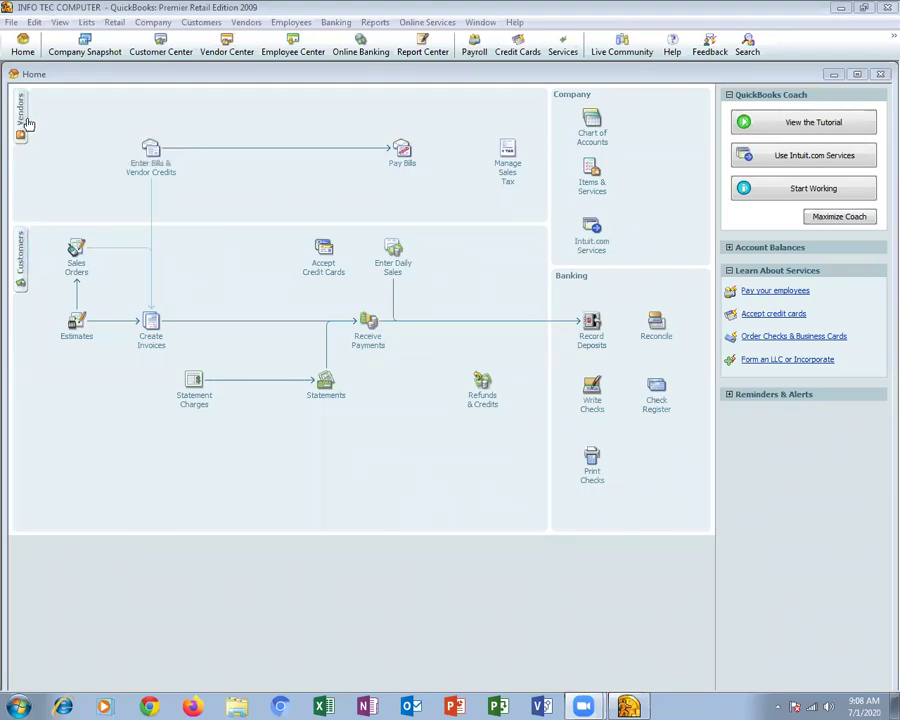
click(22, 121)
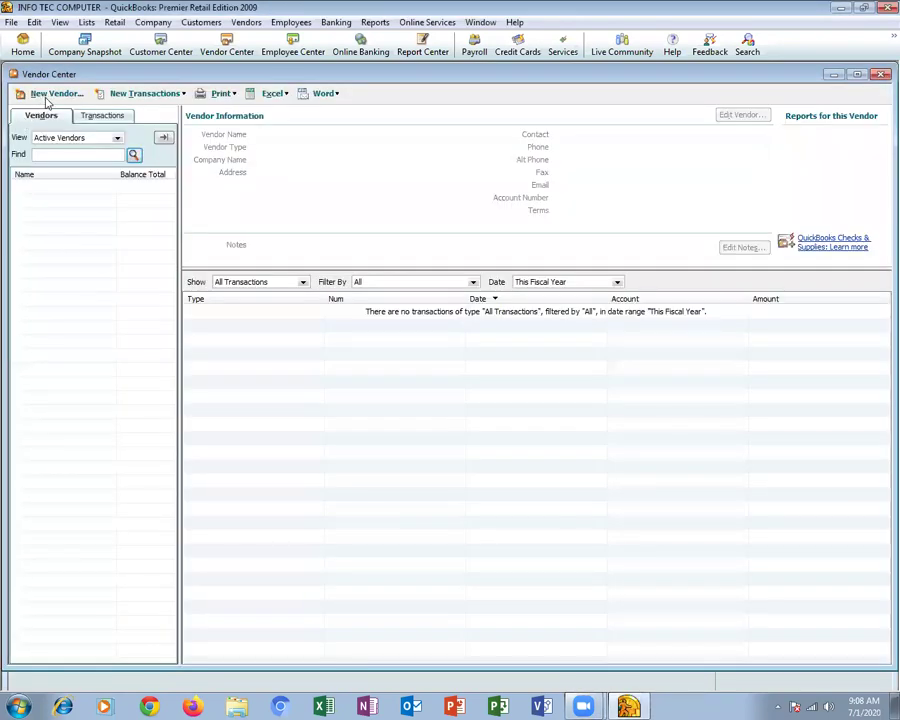
click(52, 94)
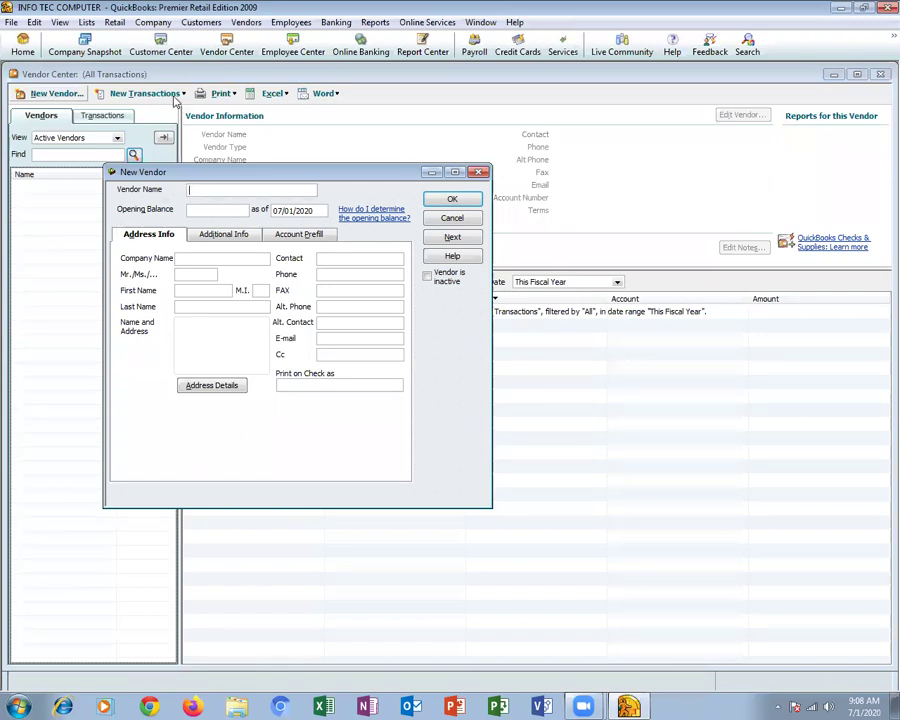
Name the new vendor Segate Company with a 100,000.00 opening balance
click(455, 173)
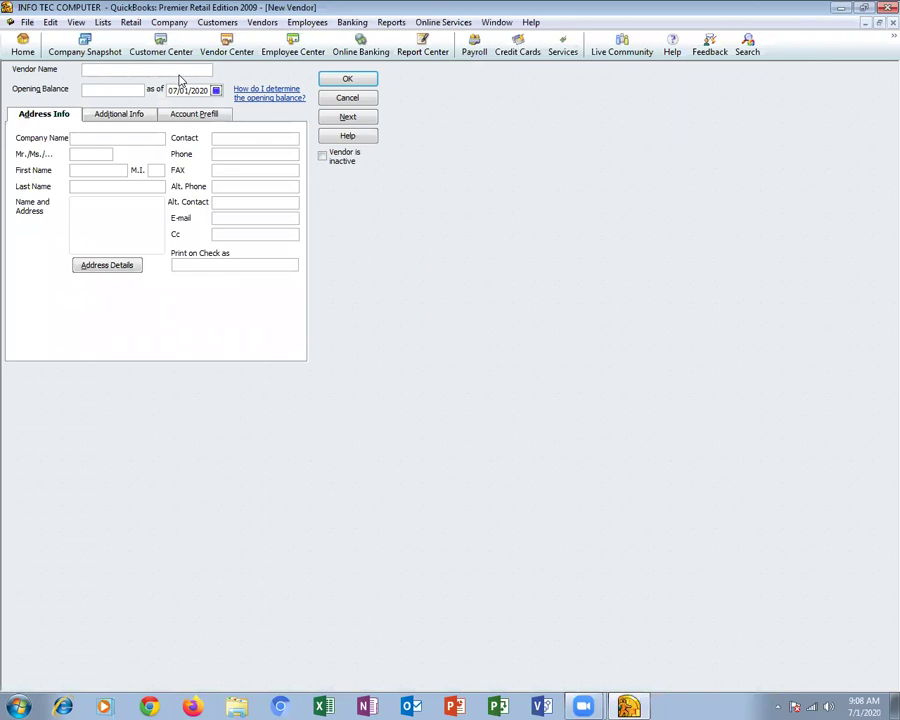
text(Segate Company)
key(Tab)
text(100000)
key(Tab)
key(Tab)
Copy Segate Company into Company Name and enter the contact's name, phone and fax numbers
drag(157, 68, 74, 62)
key(ctrl+c)
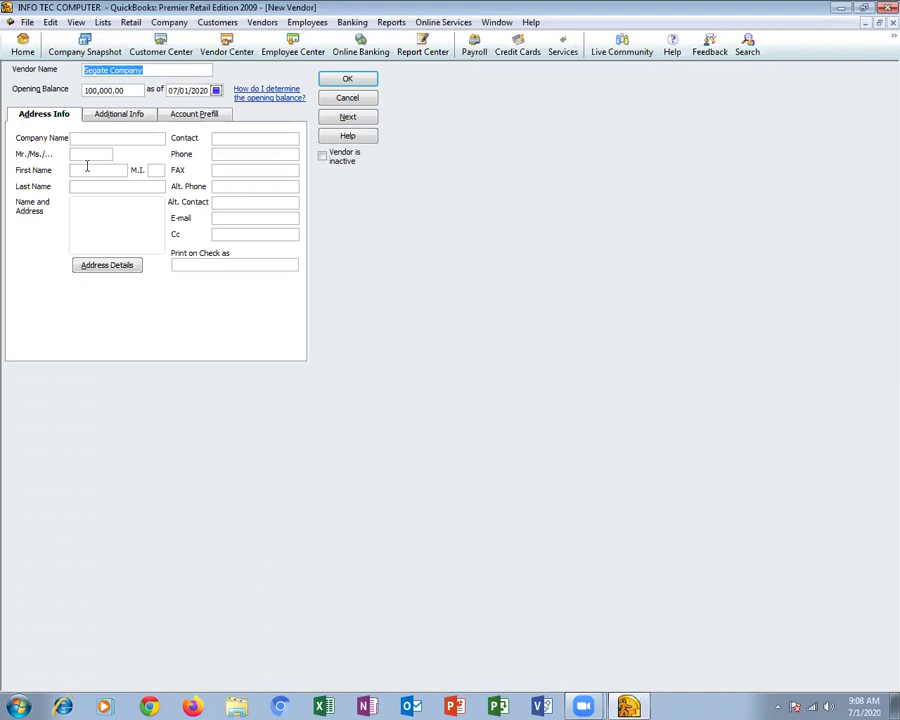
click(87, 141)
key(ctrl+v)
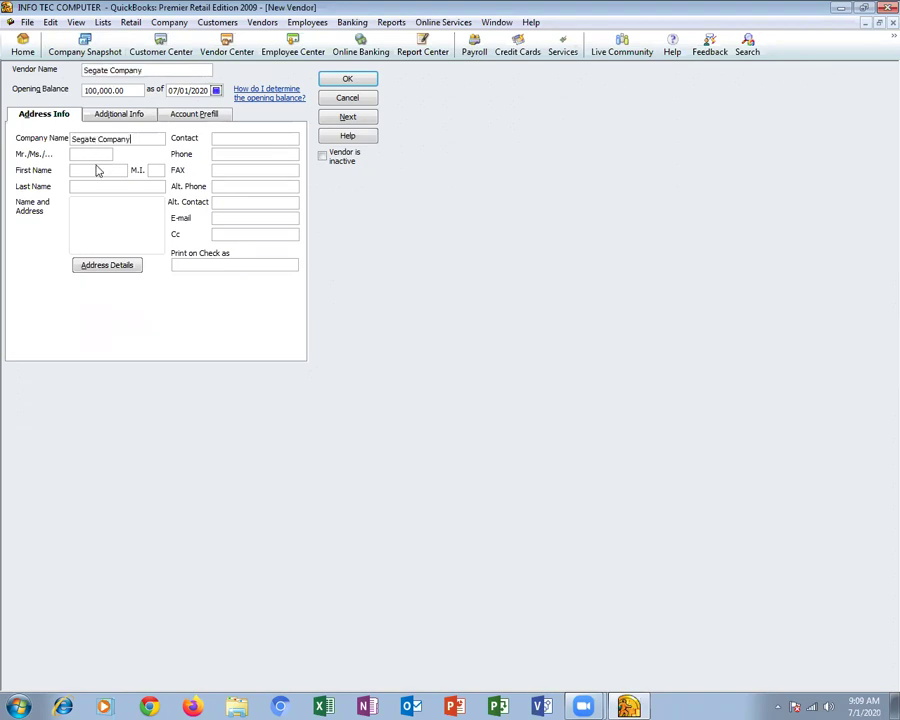
key(Tab)
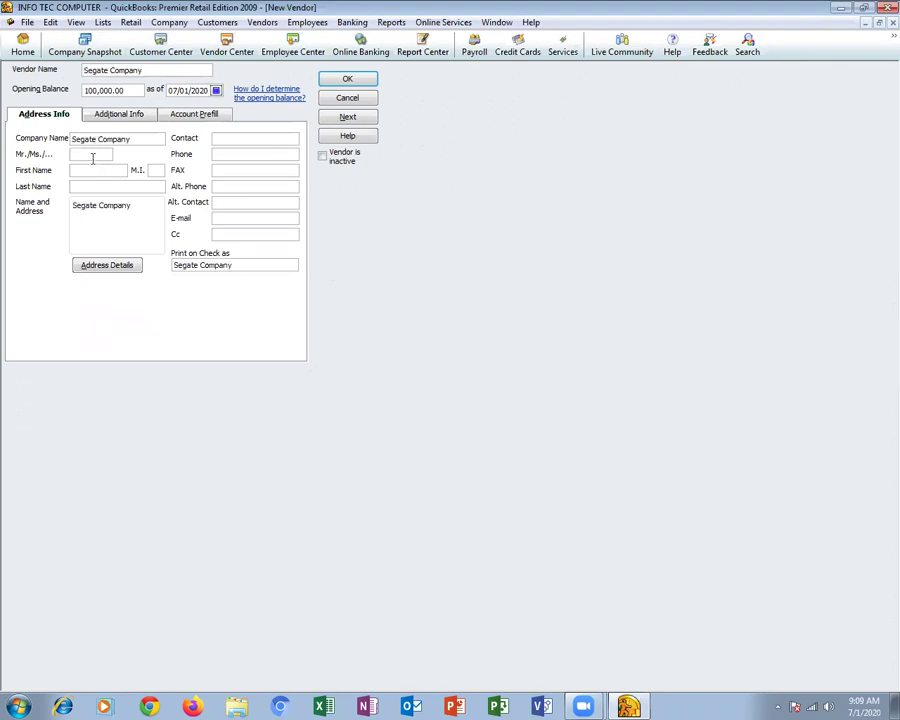
text(M)
key(BackSpace)
key(Tab)
key(Tab)
key(Tab)
key(Tab)
click(222, 153)
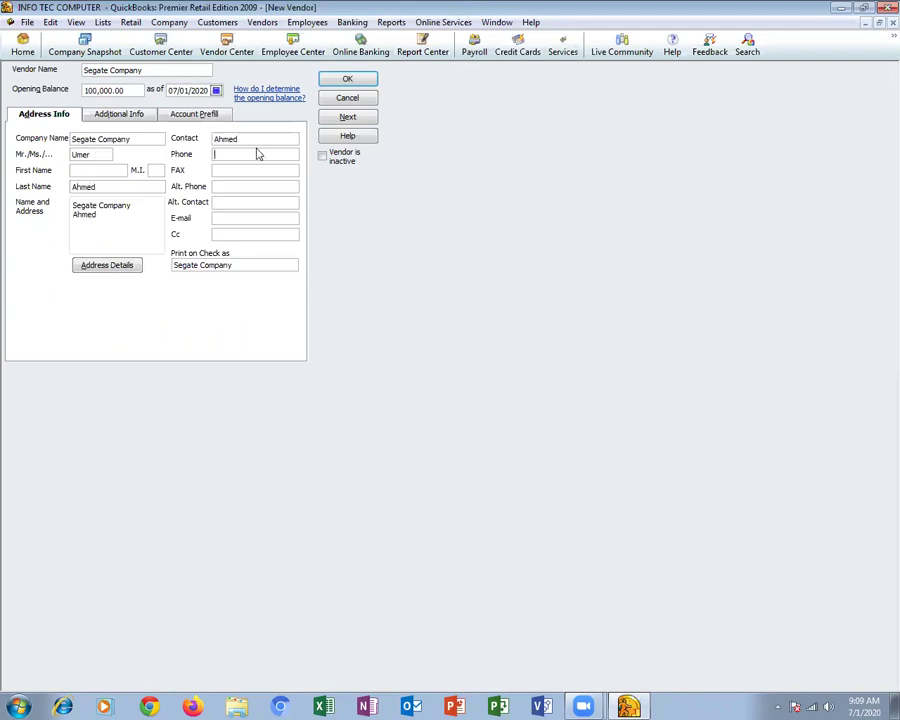
text(33631211)
key(Tab)
text(21561111)
key(Tab)
key(Tab)
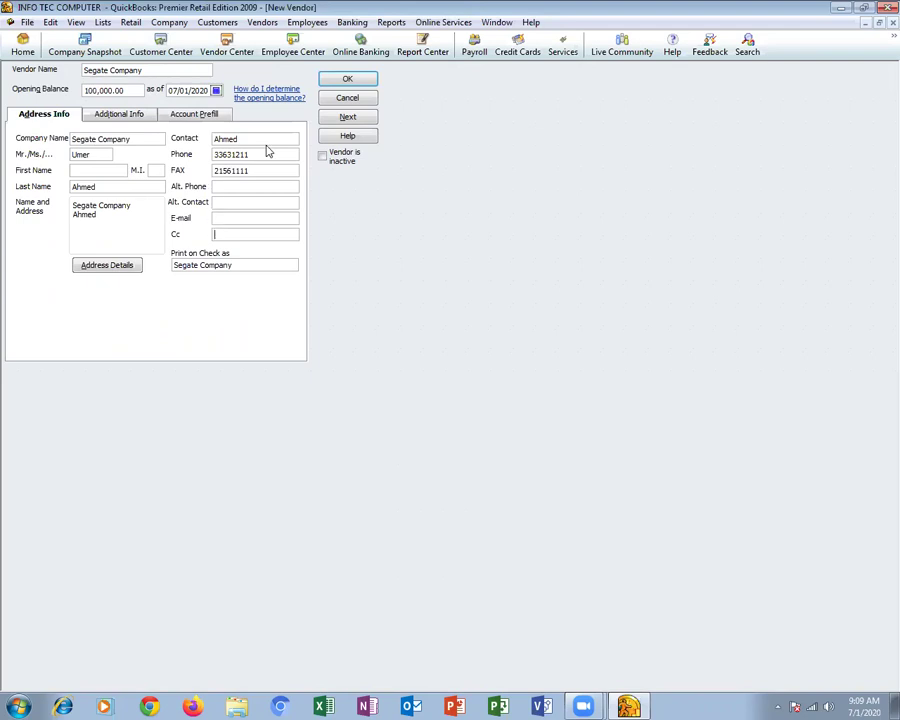
click(100, 114)
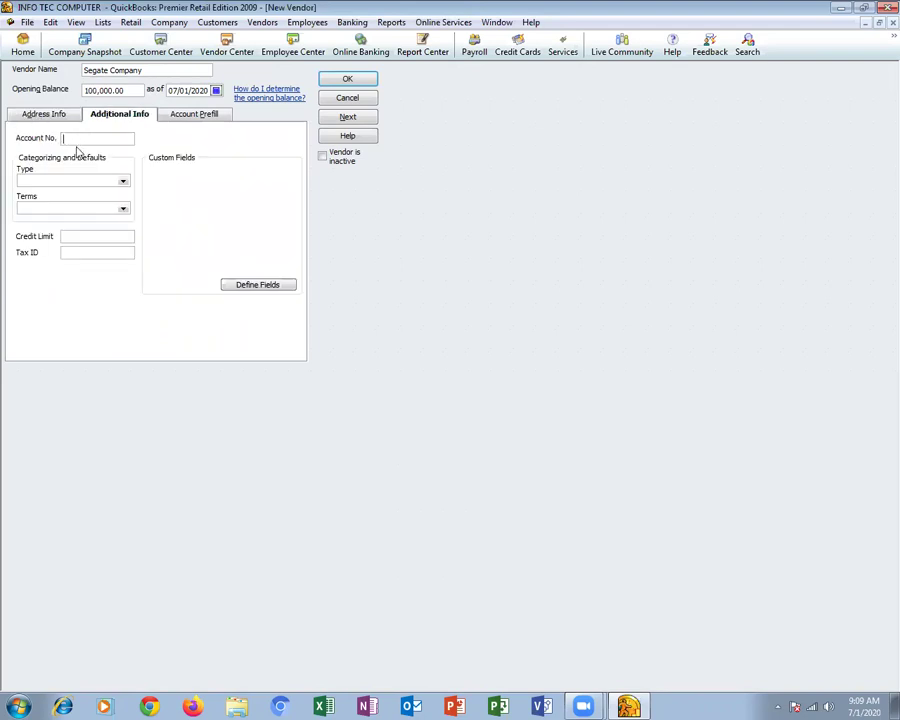
Give Segate Company its account number and the Suppliers vendor type, then close the Vendor Center
click(80, 138)
click(121, 181)
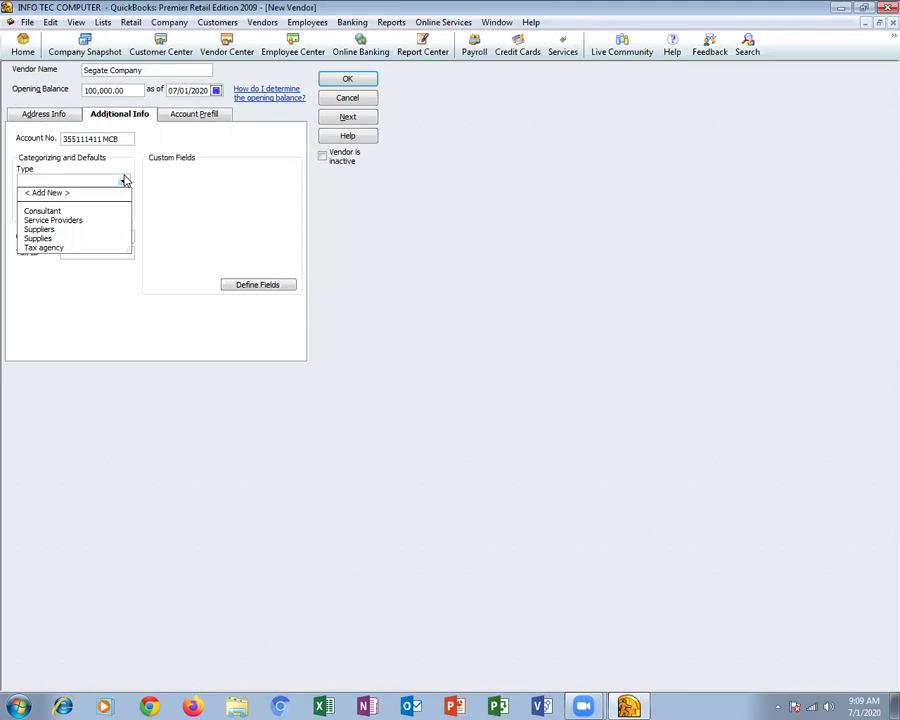
click(42, 229)
click(123, 209)
click(190, 210)
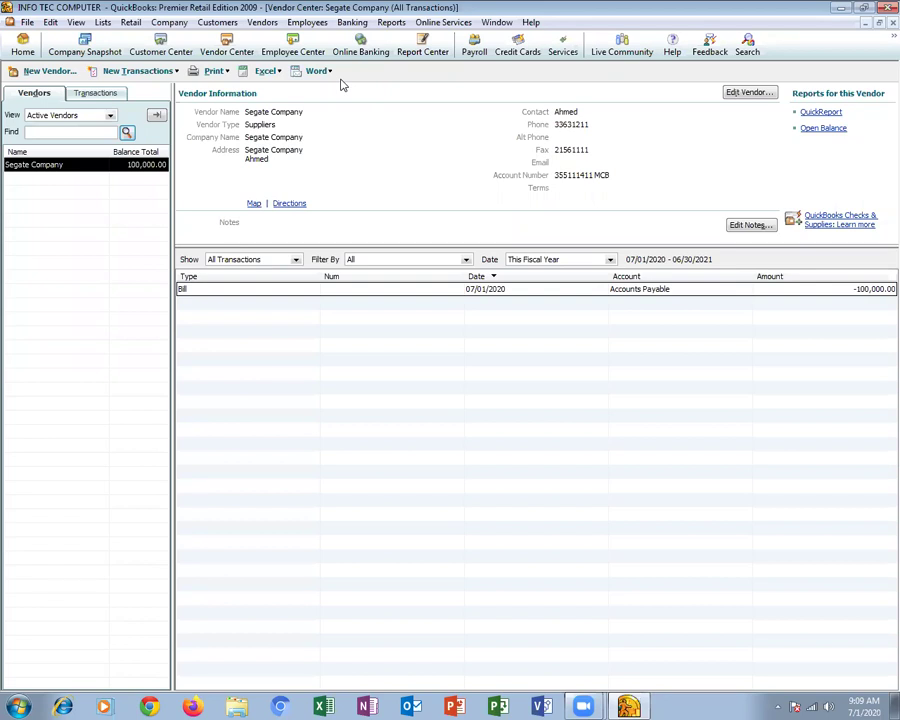
key(Escape)
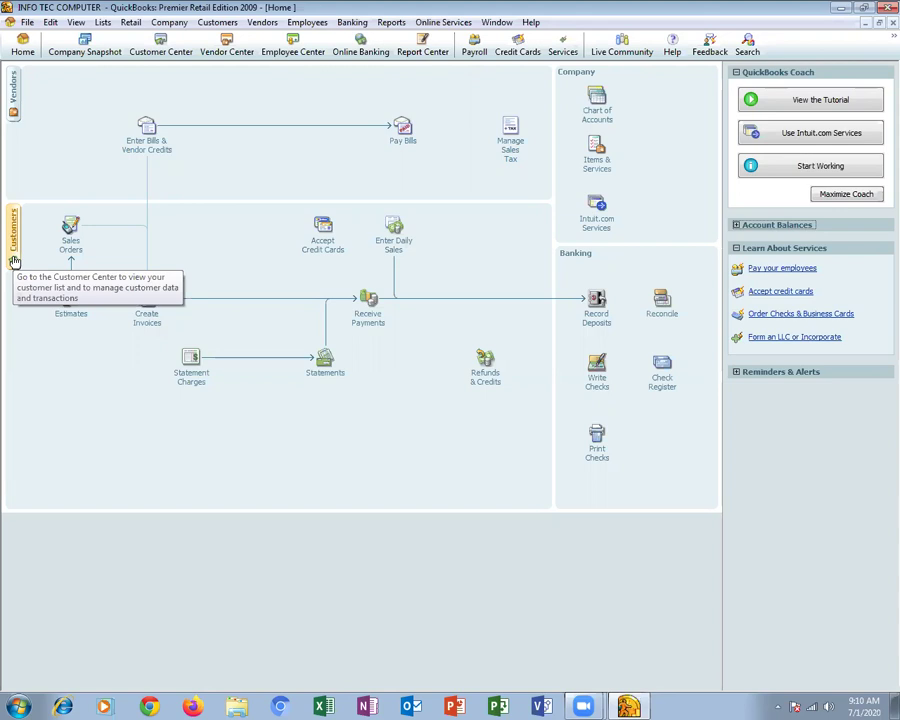
Start a new customer named Itec COMPUTER with a 150,000 opening balance
click(12, 240)
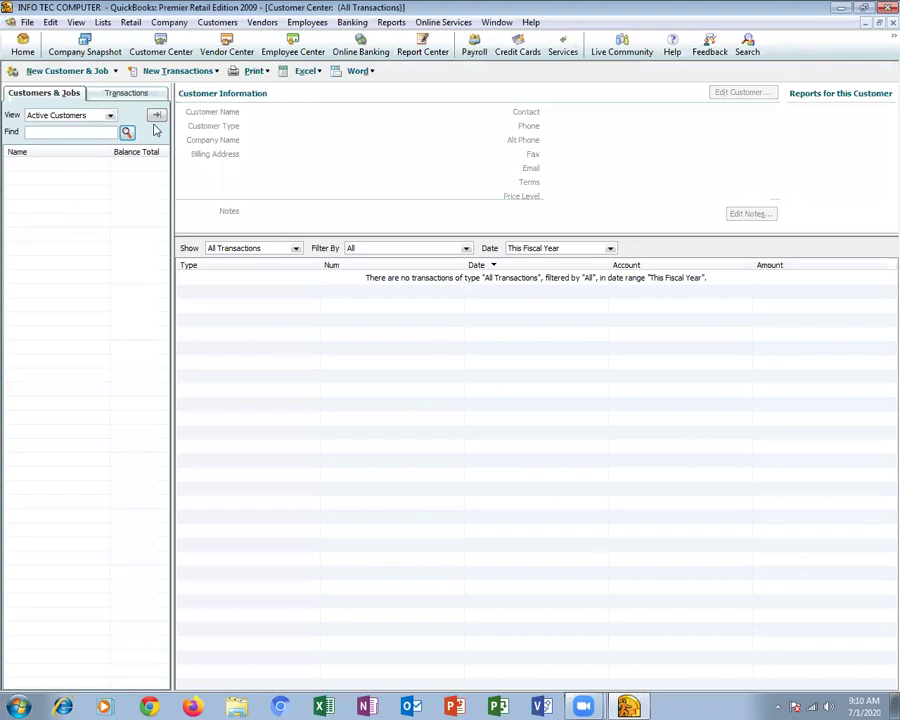
click(35, 72)
click(36, 87)
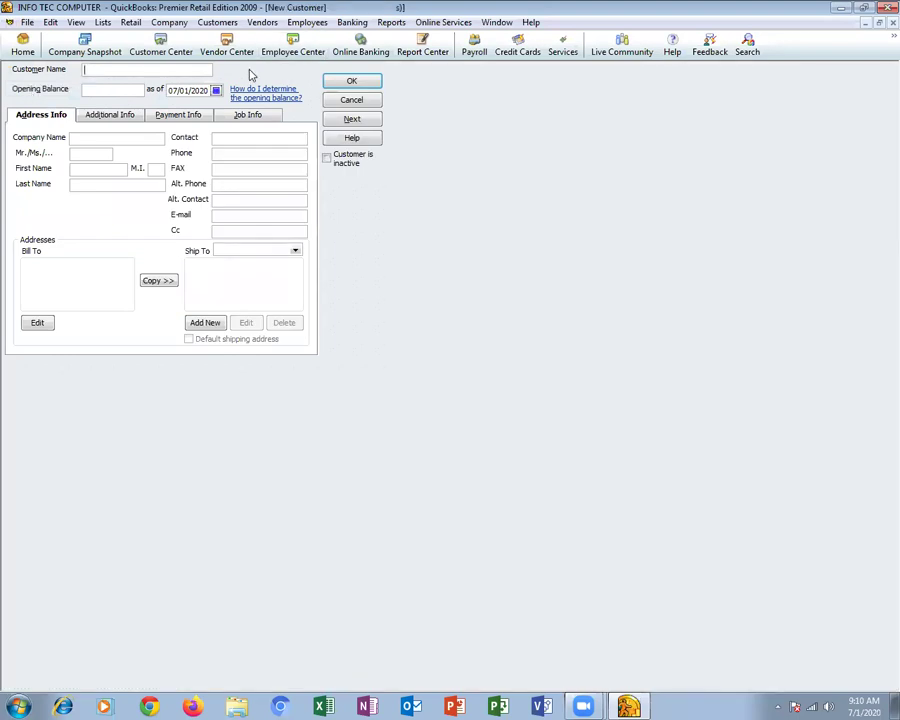
text(Itec cOMPUTER)
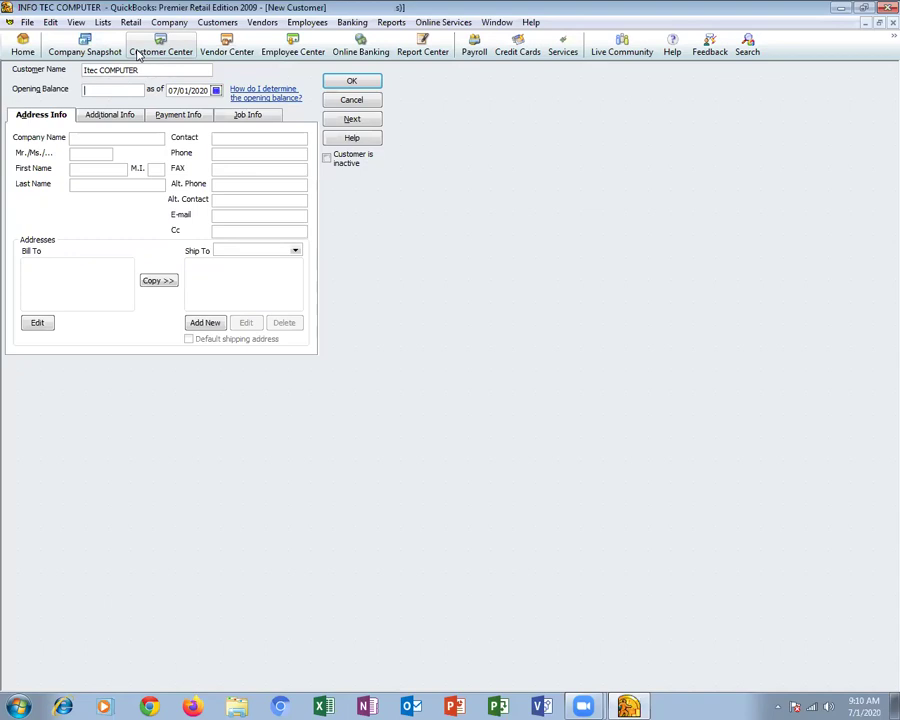
text(150,000)
key(Tab)
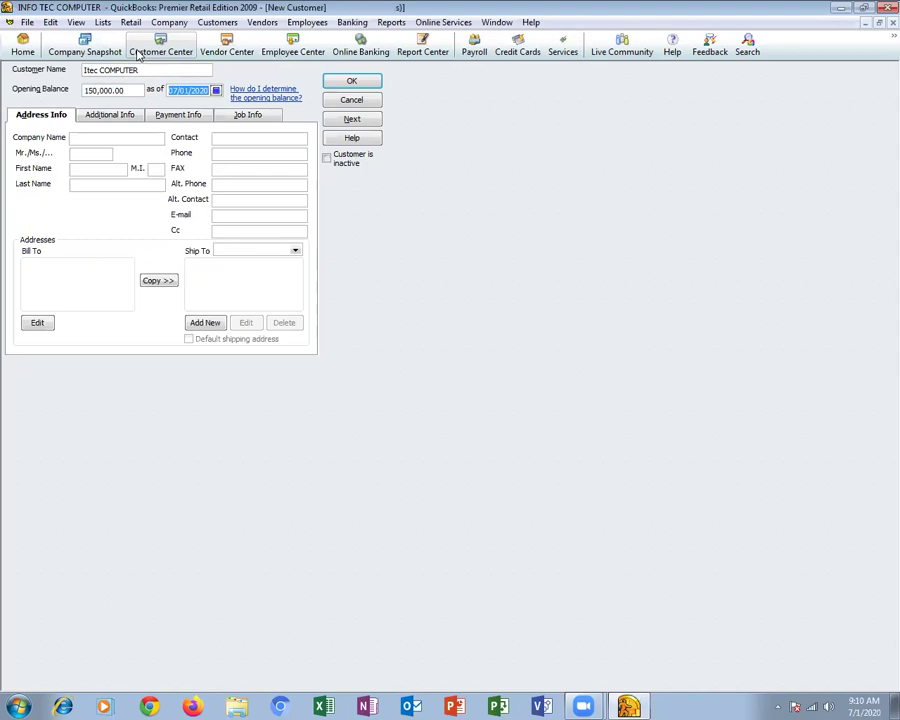
key(Tab)
Copy the customer name Itec COMPUTER into the Company Name field
drag(145, 69, 35, 73)
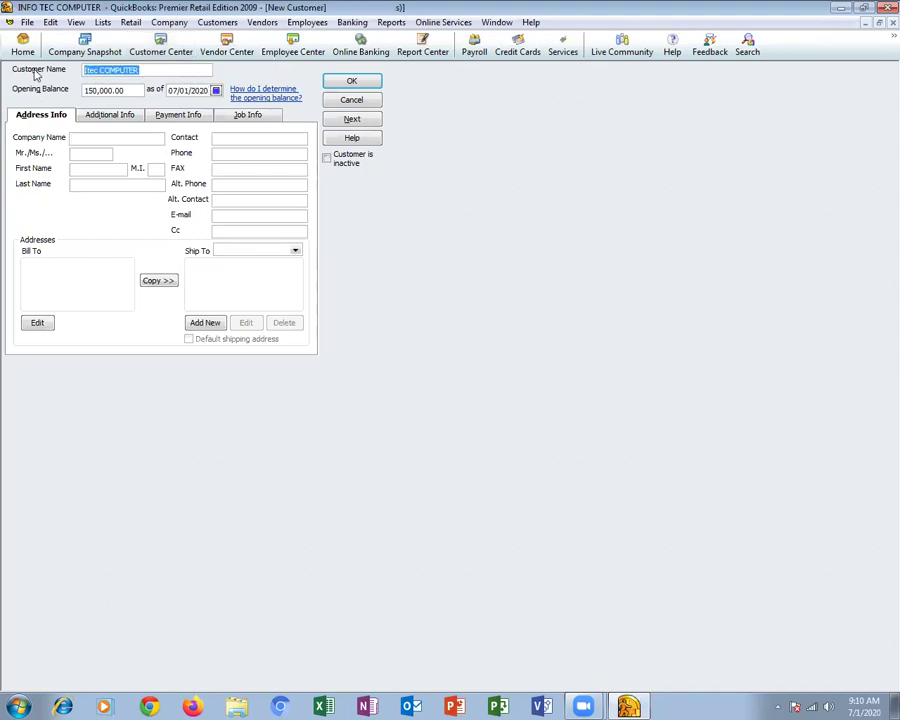
key(ctrl+c)
click(75, 138)
key(ctrl+v)
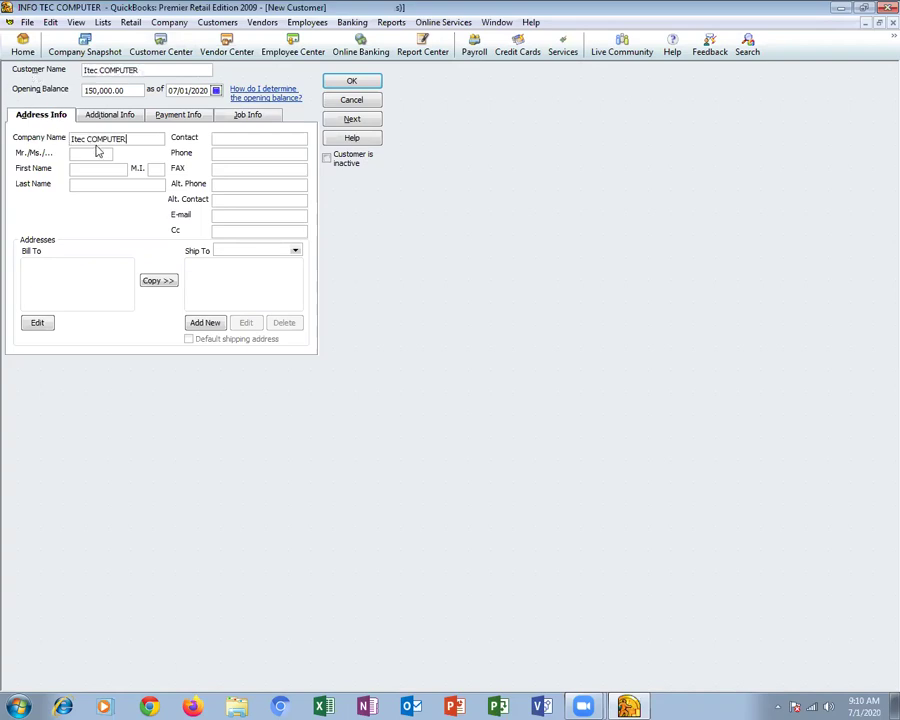
Enter the contact's title Mr and the contact's first and last name
click(92, 153)
key(Tab)
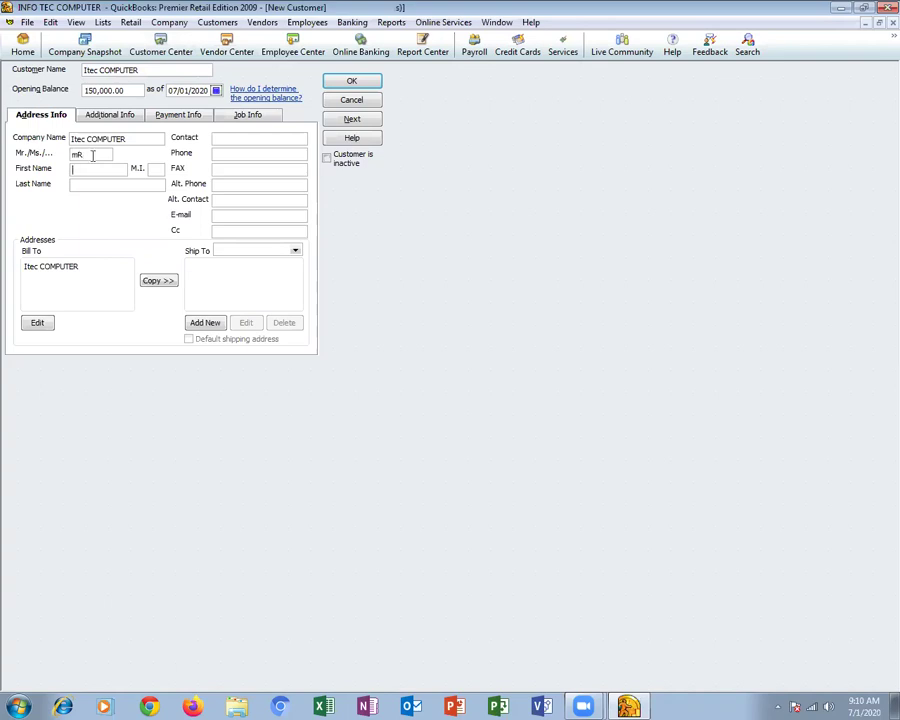
key(shift+Tab)
key(Tab)
key(Tab)
key(Tab)
key(BackSpace)
key(BackSpace)
Enter the customer's phone number
click(225, 140)
click(275, 154)
text(36521114)
key(Tab)
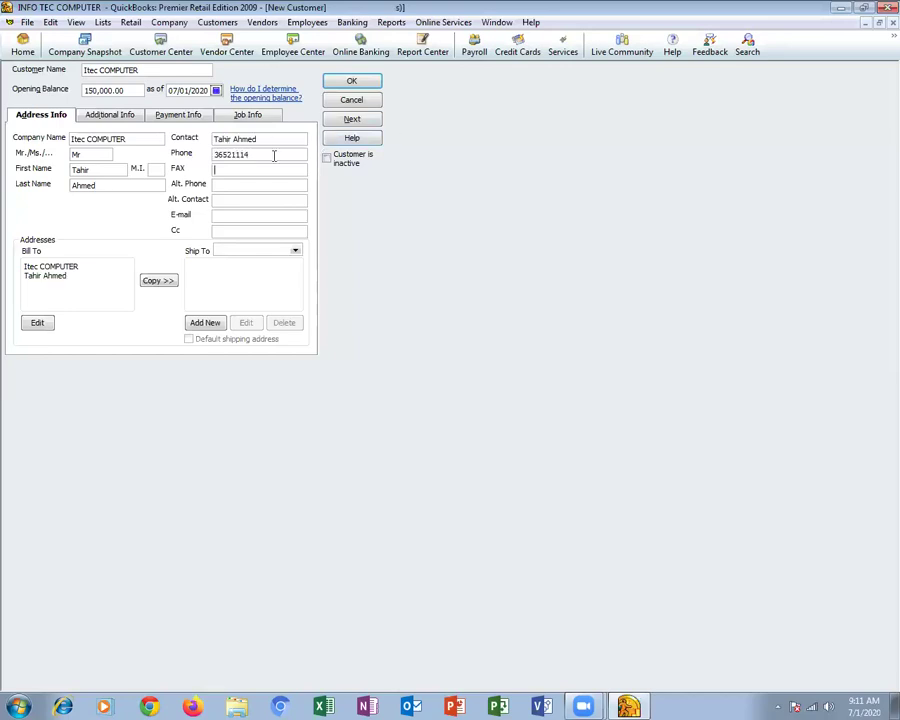
key(Tab)
key(Tab)
key(Tab)
Set customer type Wholesale and send method None, save the customer, and close the Customer Center
click(118, 115)
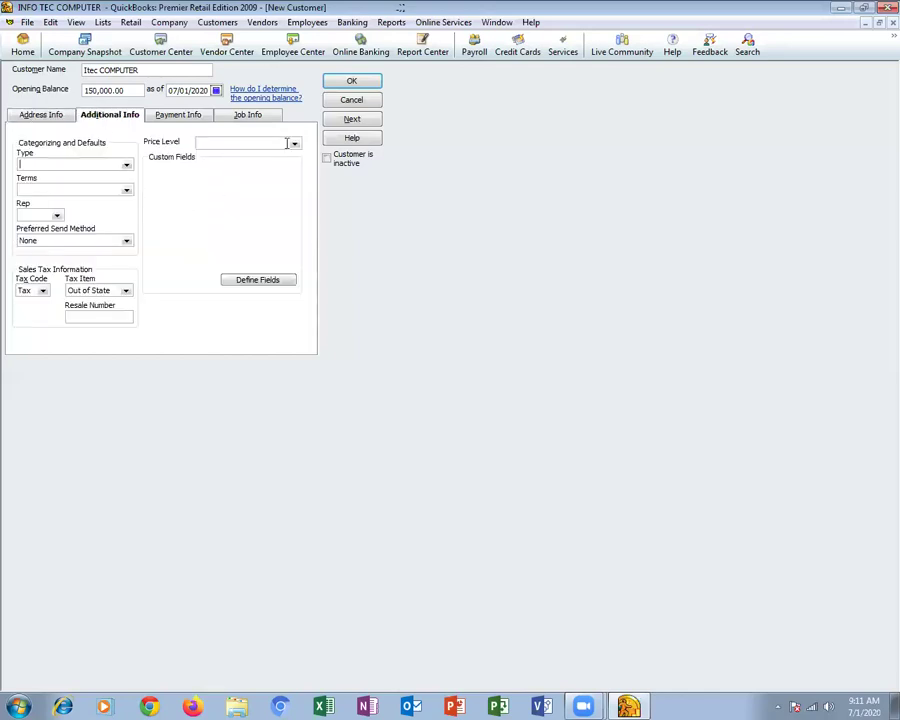
click(125, 166)
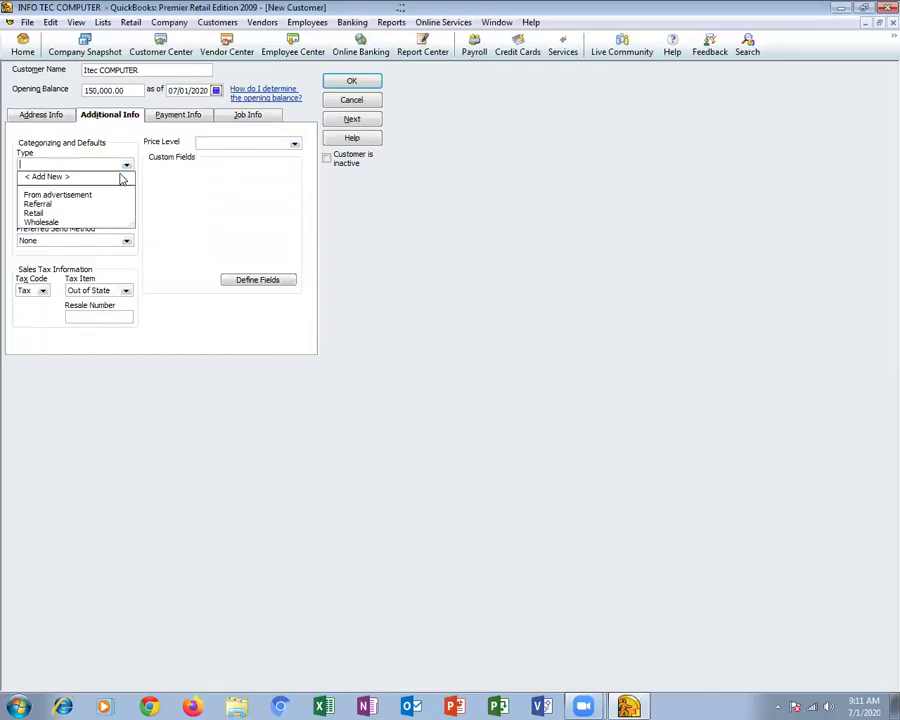
click(41, 221)
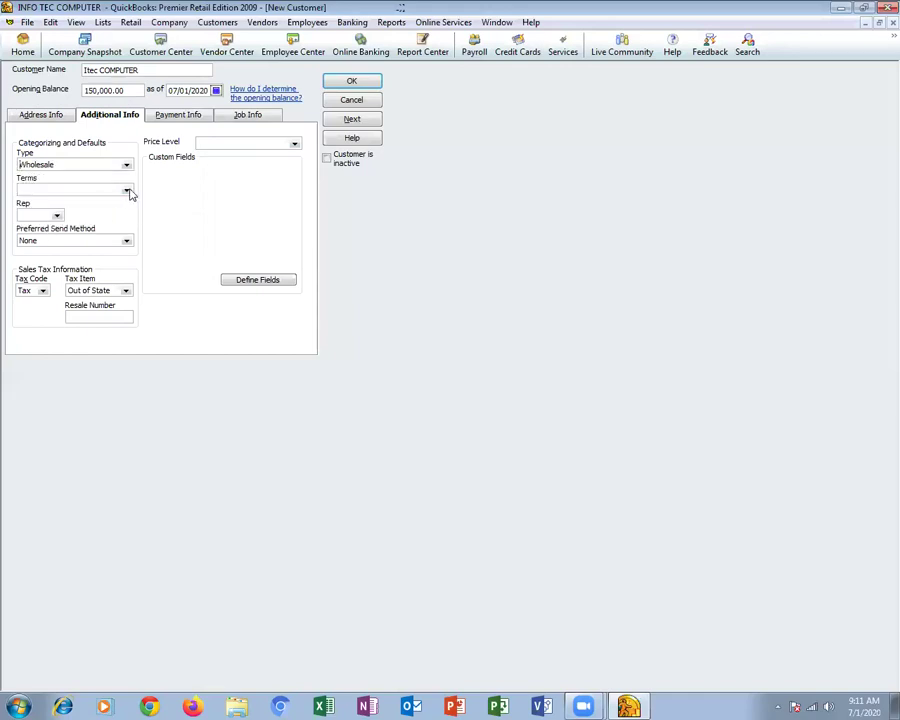
click(122, 242)
click(219, 251)
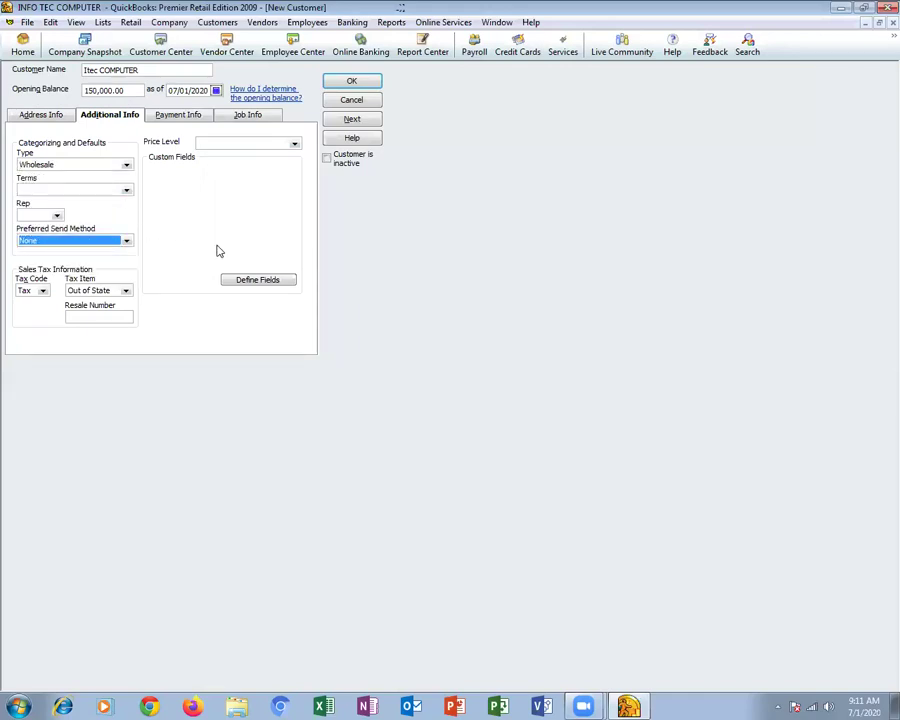
click(351, 80)
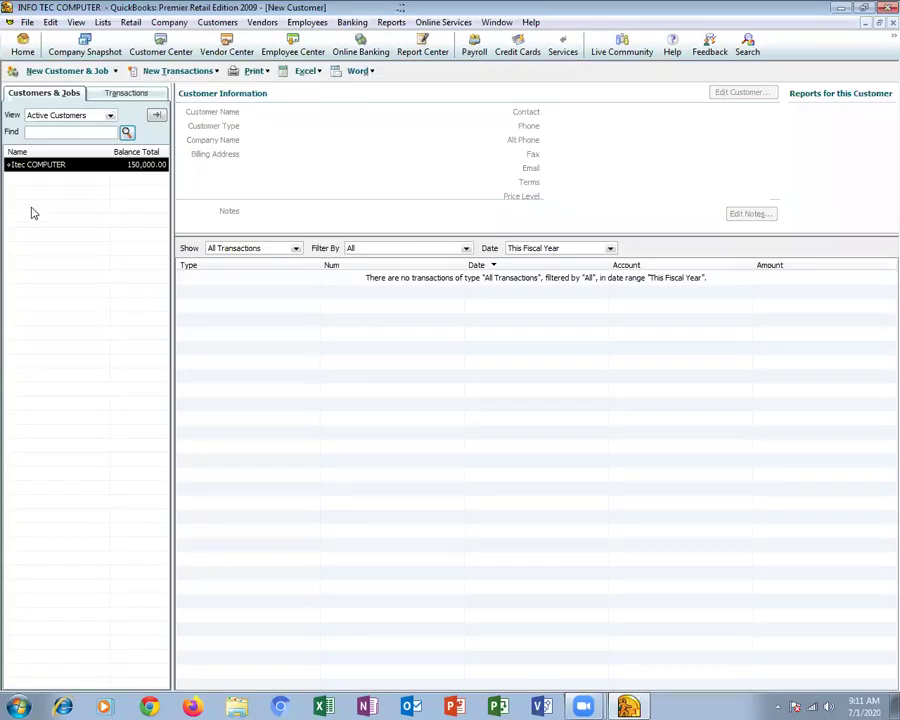
key(Escape)
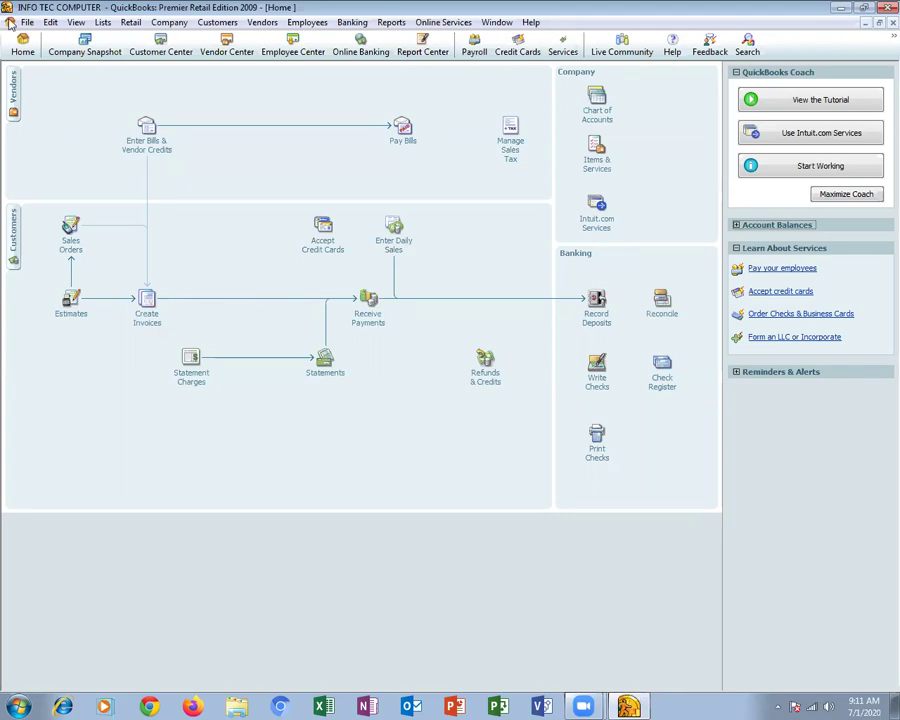
Enable 'Inventory and purchase orders are active' in Items & Inventory company preferences
click(100, 23)
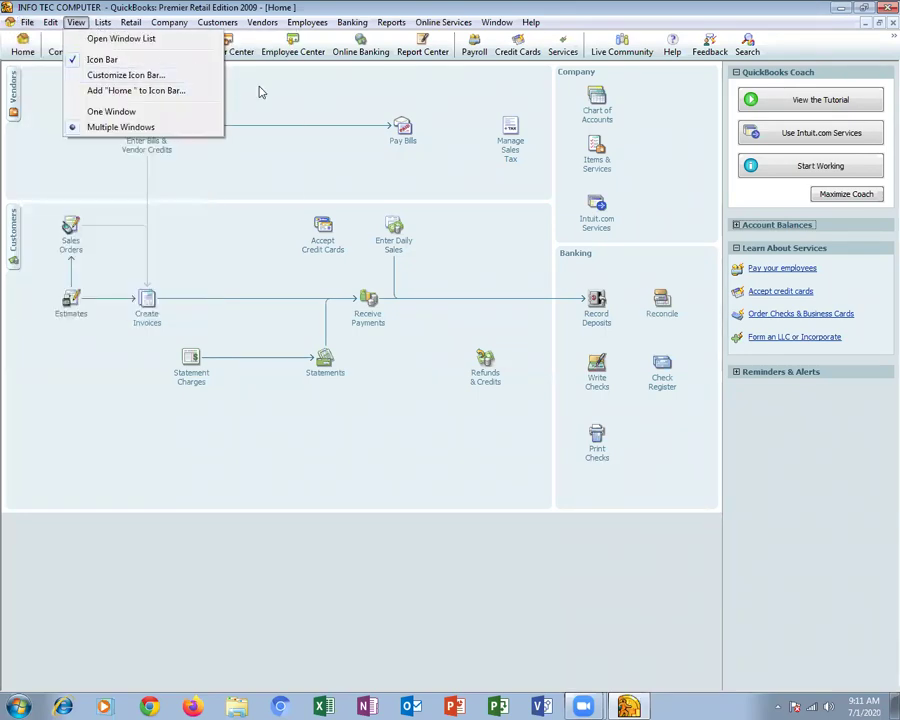
click(259, 88)
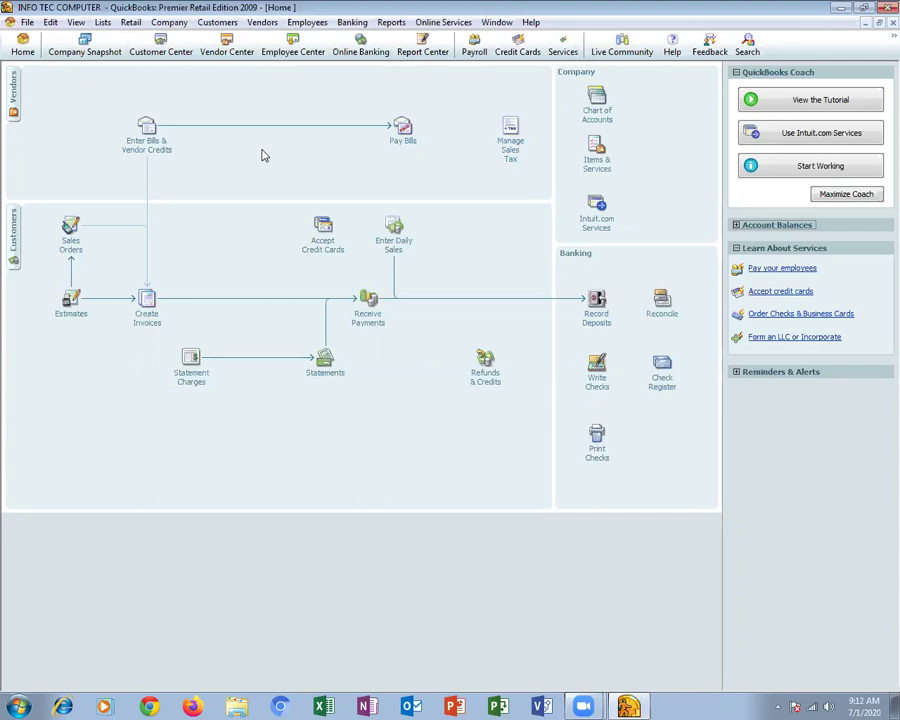
click(48, 22)
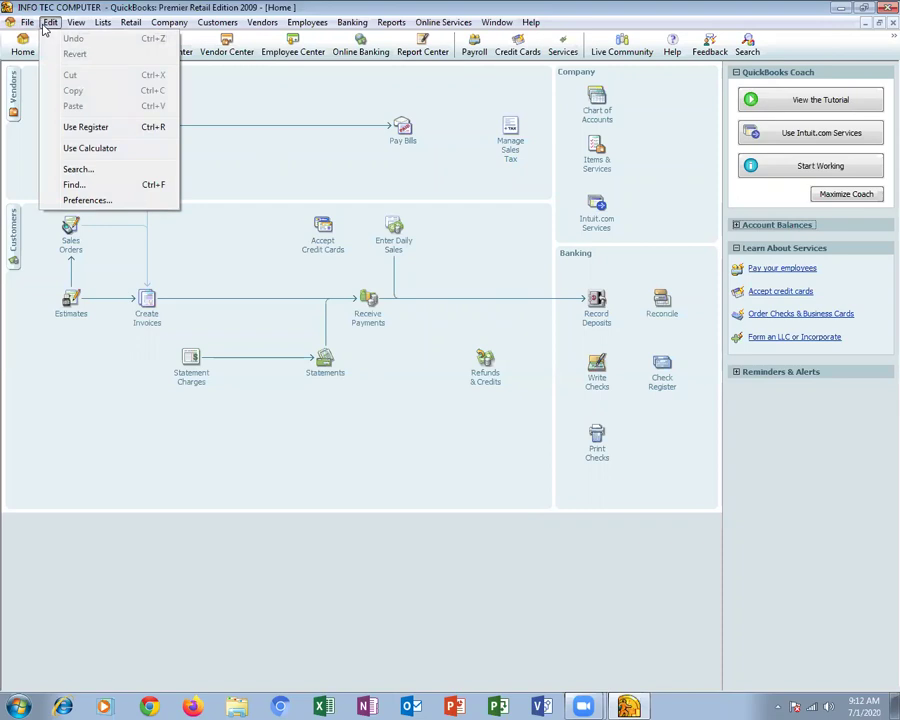
click(122, 200)
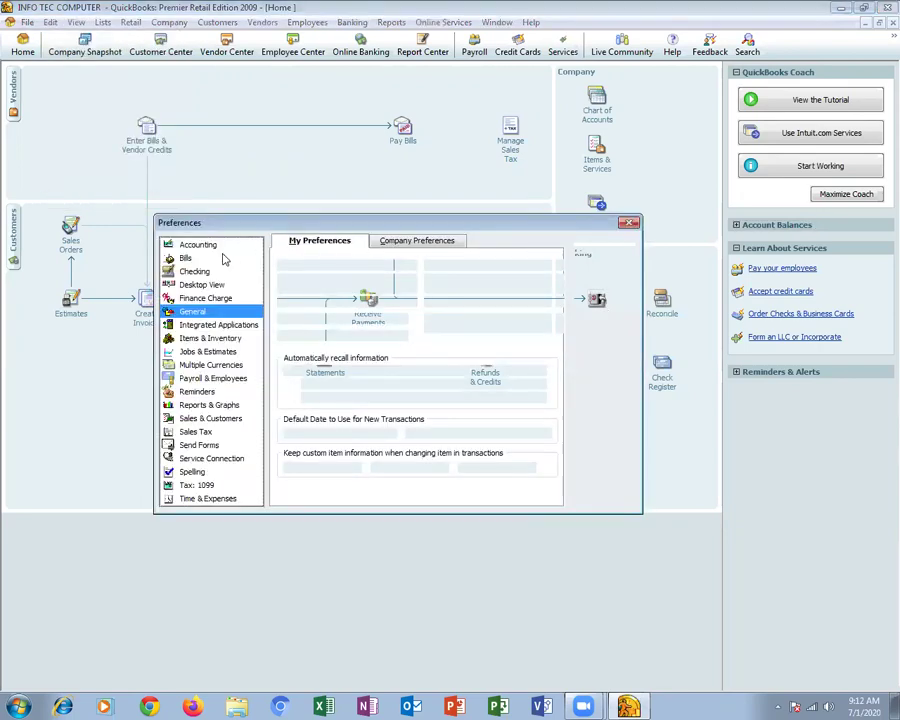
click(223, 248)
click(405, 245)
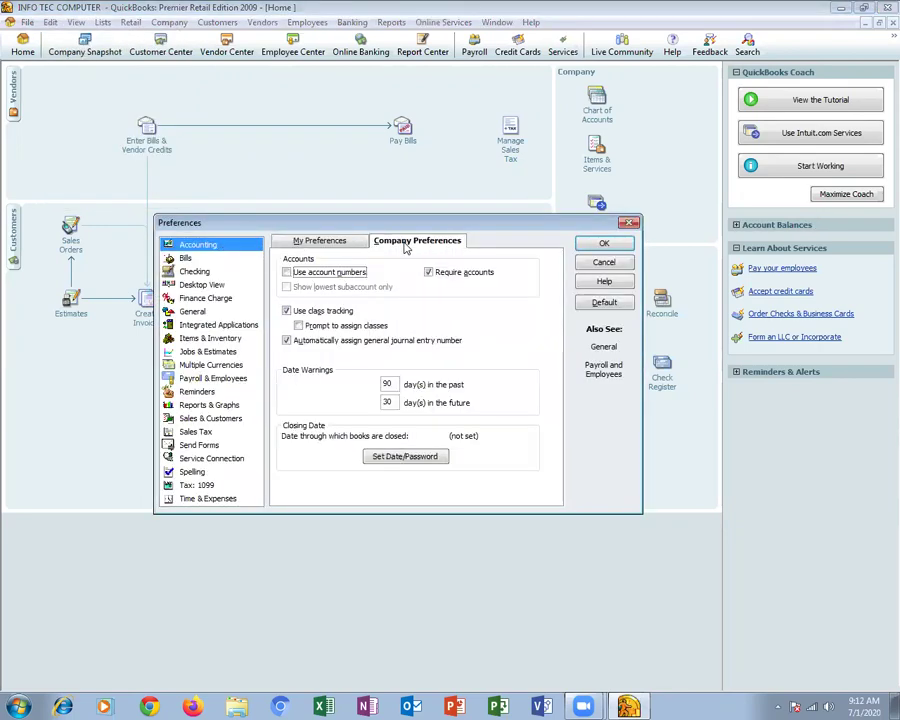
click(205, 338)
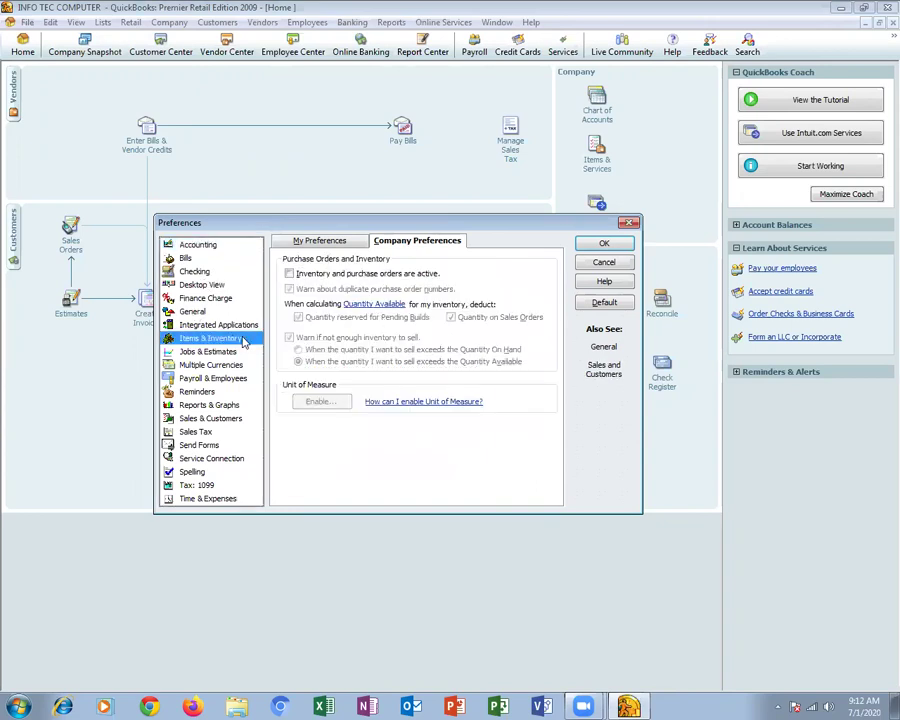
click(317, 276)
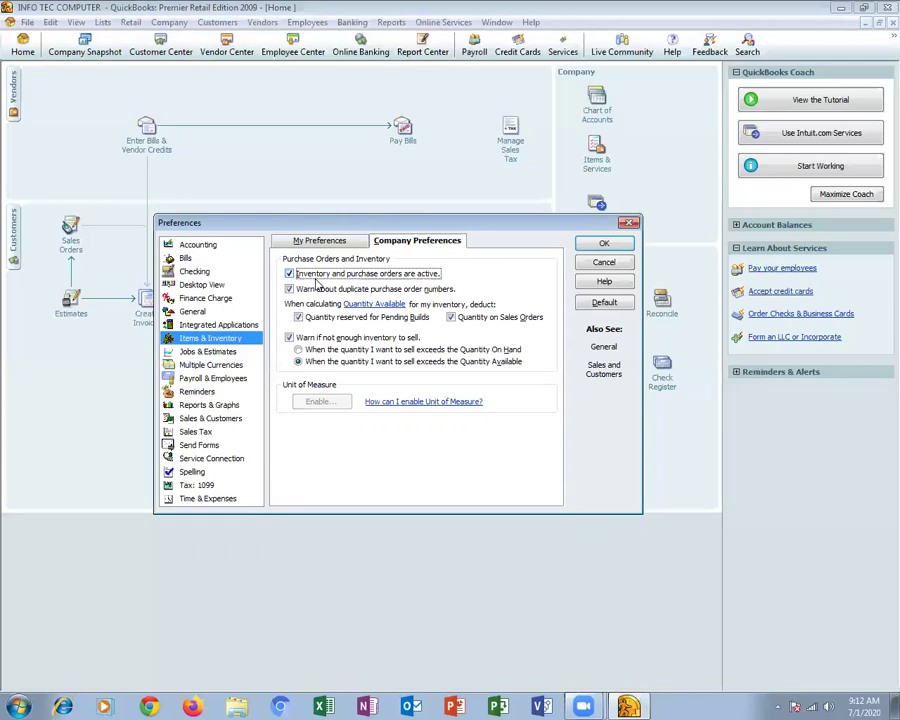
click(606, 245)
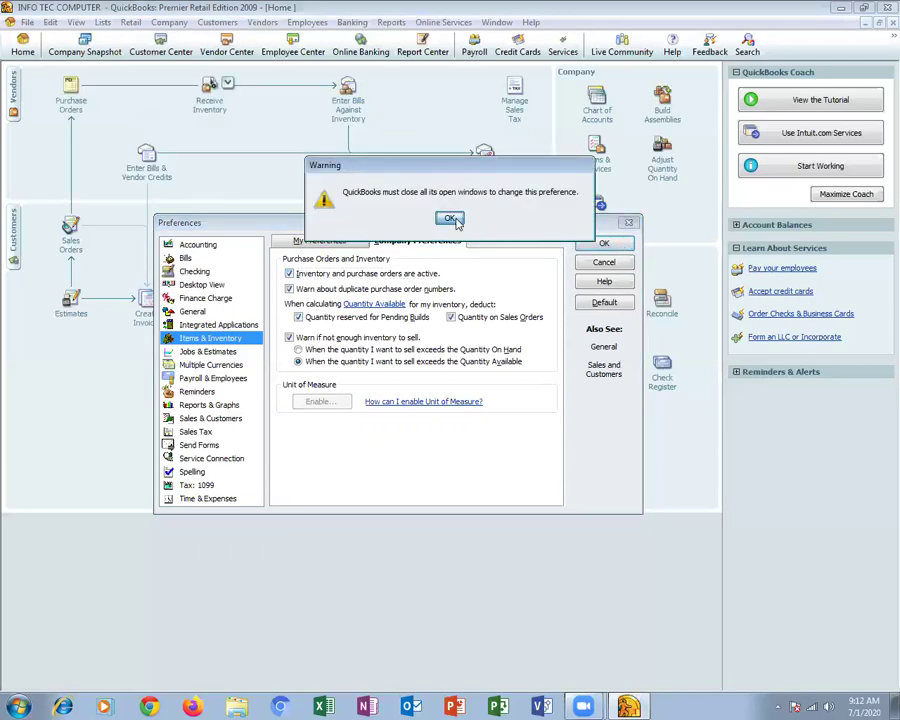
Accept closing open windows, return to Home, and open the Item List from Lists
click(451, 219)
click(23, 47)
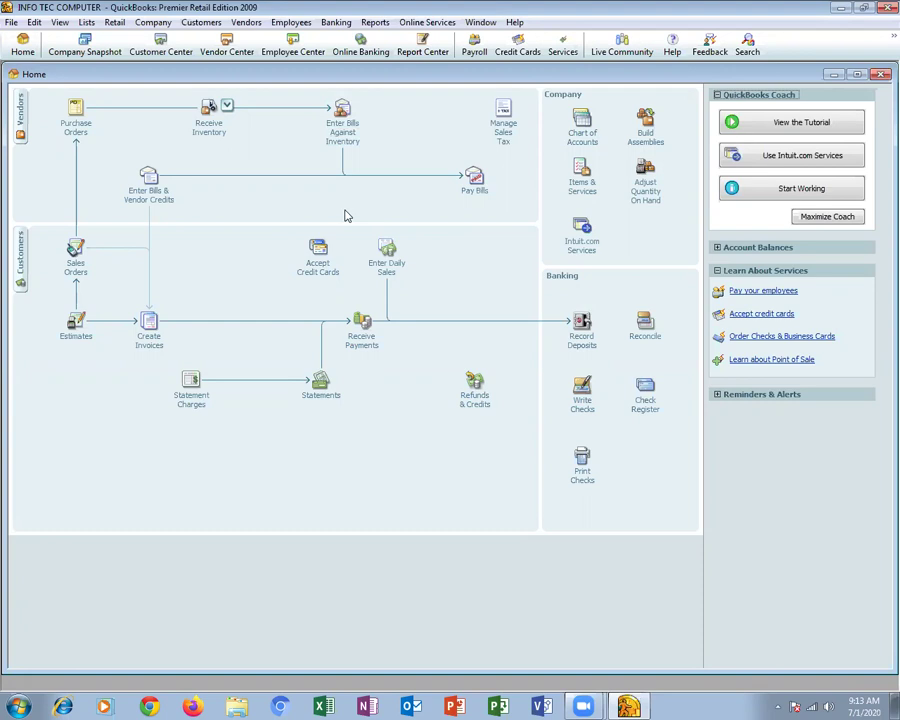
click(87, 22)
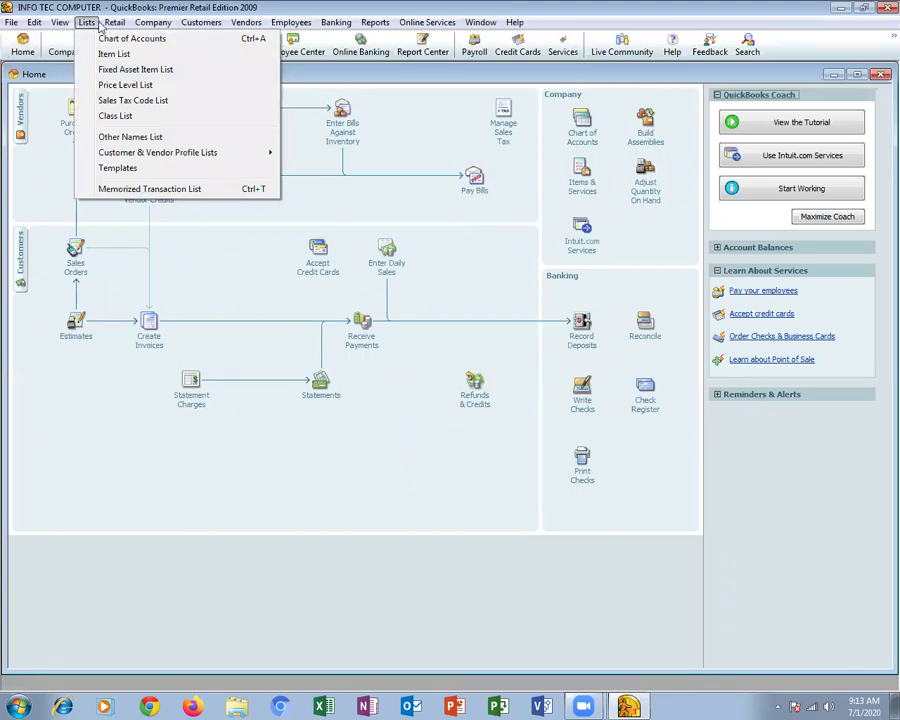
click(90, 54)
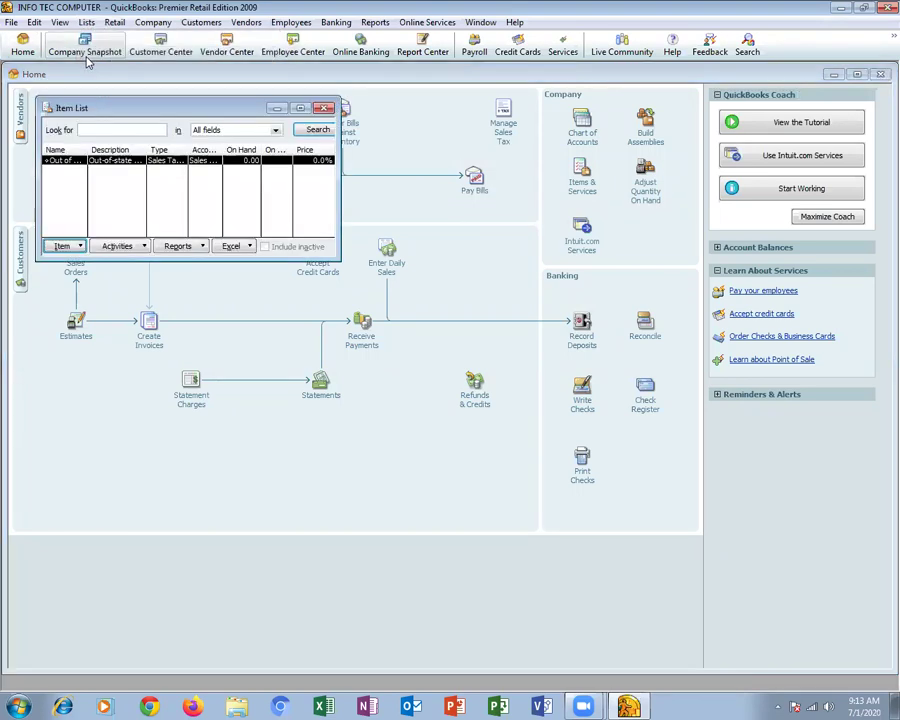
Maximize the Item List and begin a new item of type Inventory Part
click(300, 108)
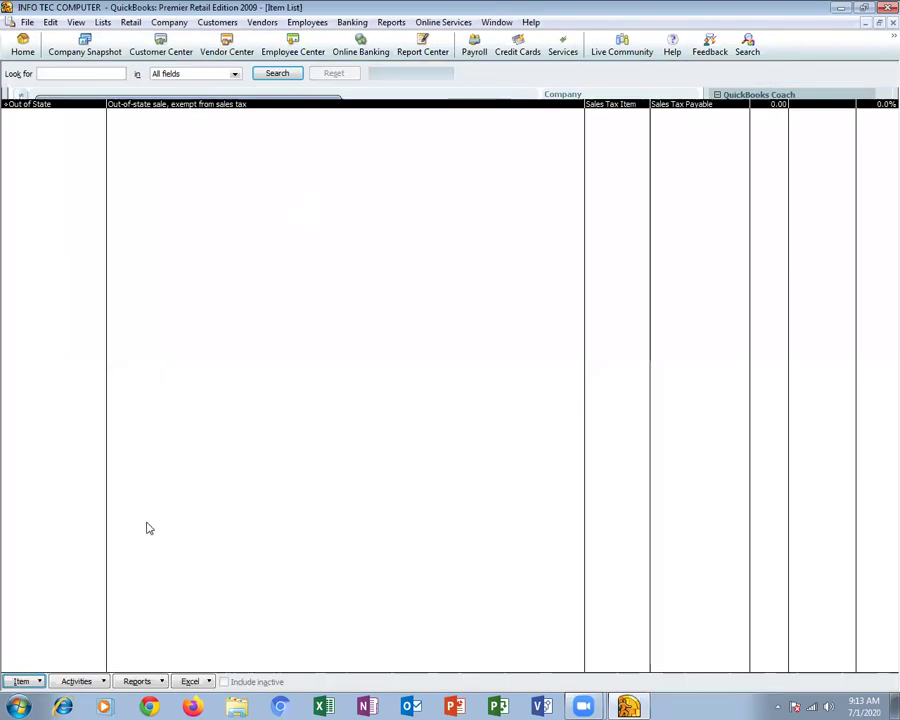
click(22, 681)
click(37, 462)
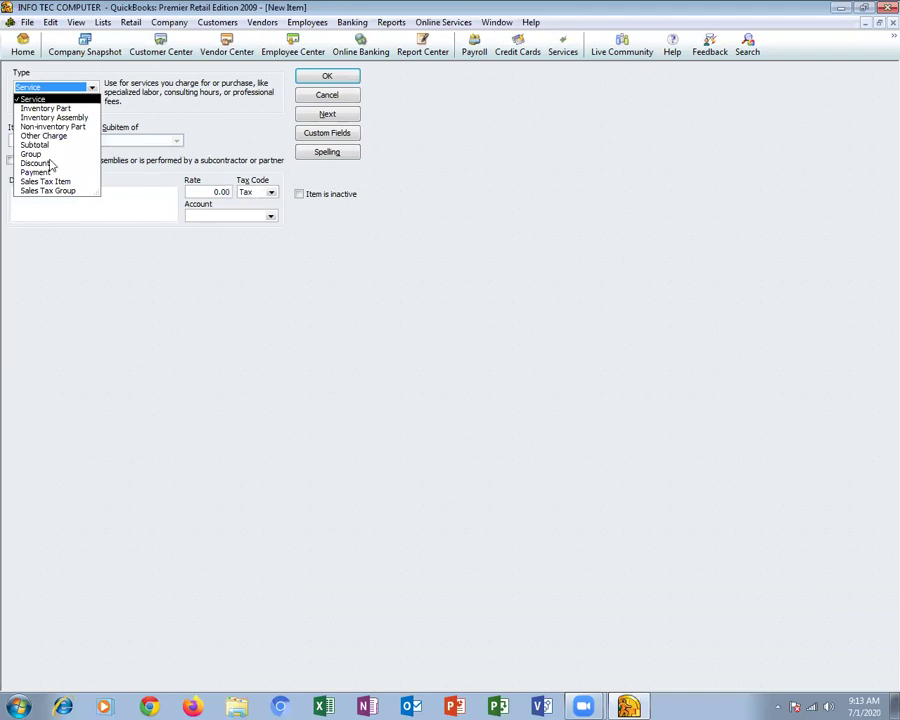
click(64, 109)
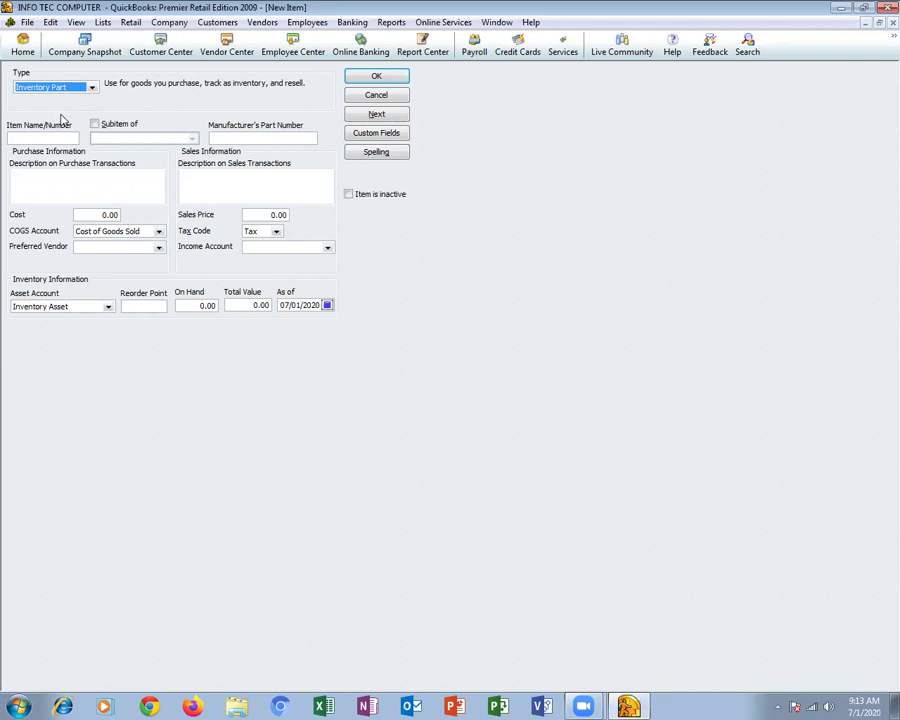
Name the item Segate HDD40GB with cost 4,500 and sales price 6,000
click(44, 137)
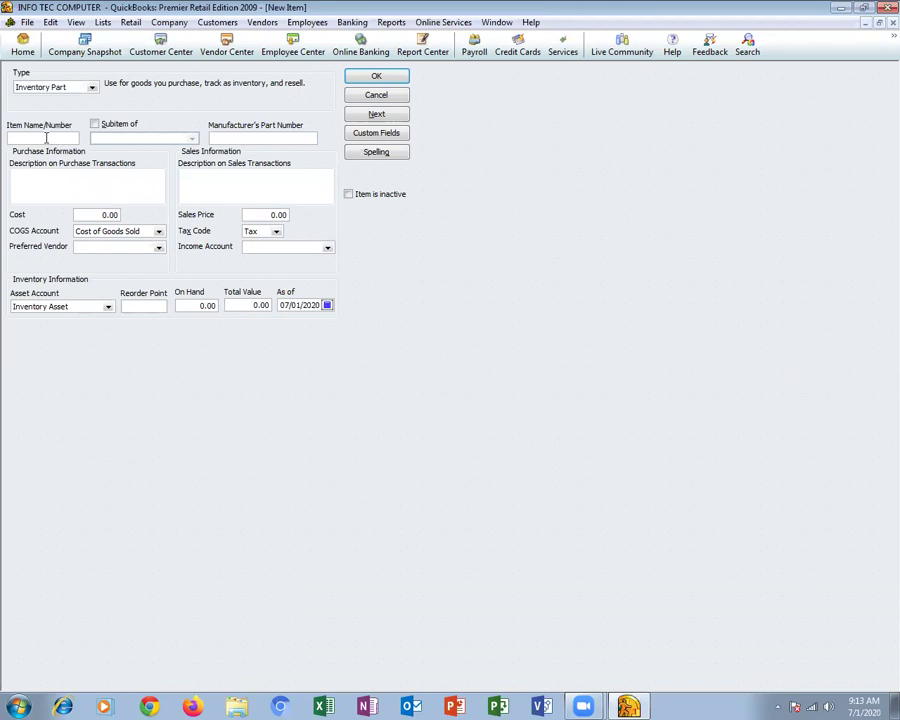
text(Segate HDD40GB)
click(105, 214)
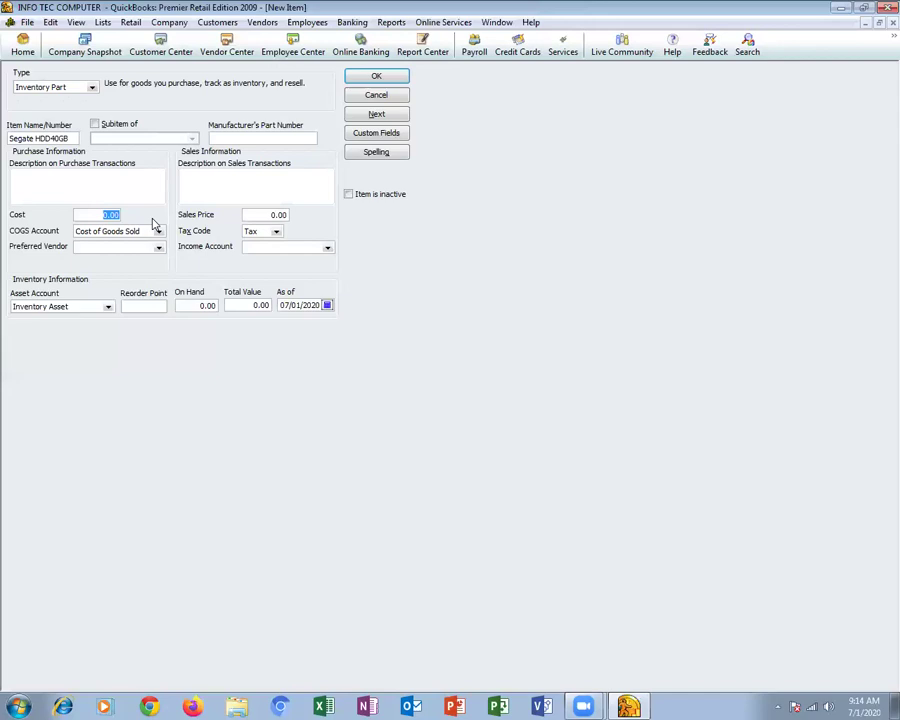
text(4500)
key(Tab)
key(Tab)
key(Tab)
key(Tab)
text(6000)
key(Tab)
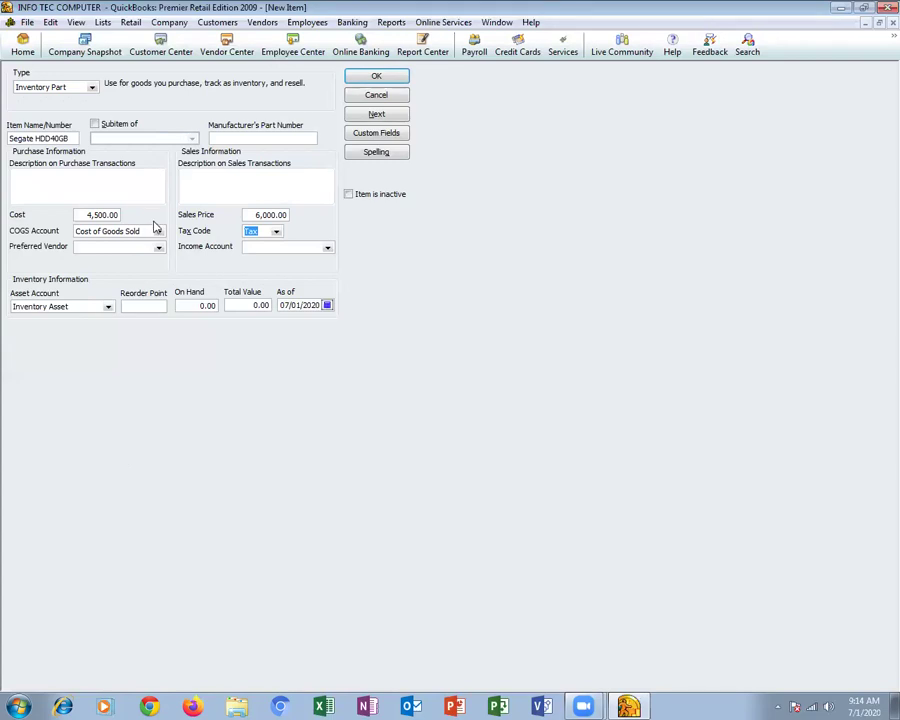
Set preferred vendor Segate Company, 50 on hand, and Sales as income account
click(158, 247)
click(118, 277)
click(196, 305)
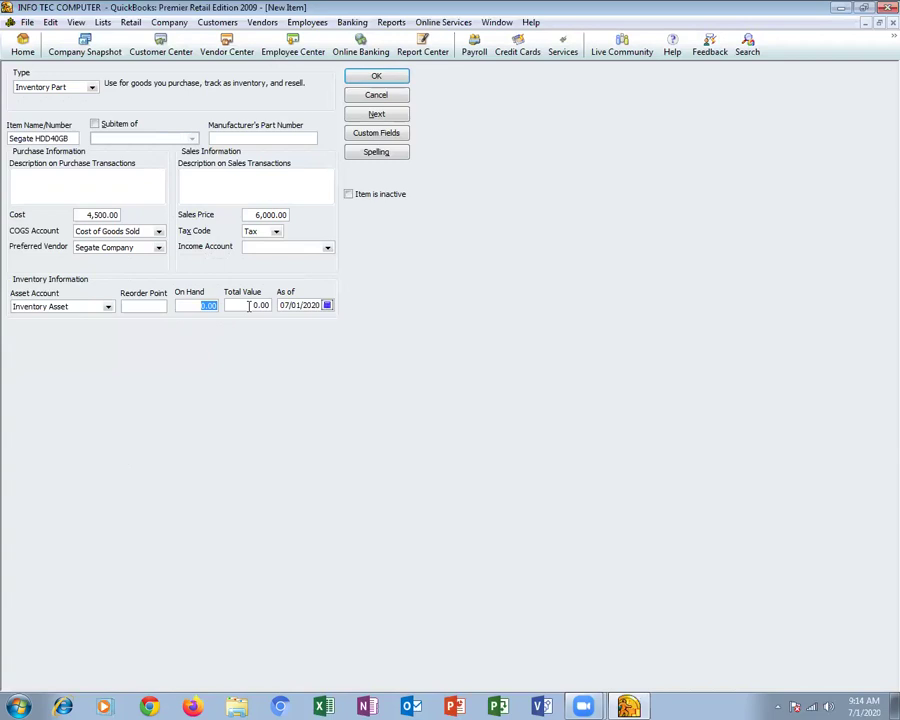
text(50)
click(249, 305)
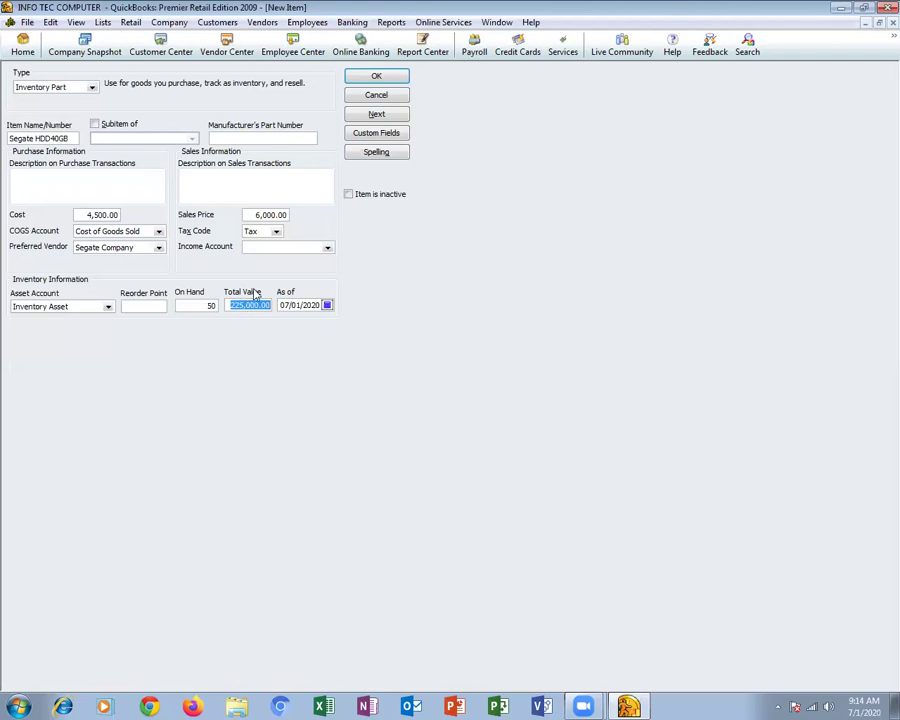
click(376, 76)
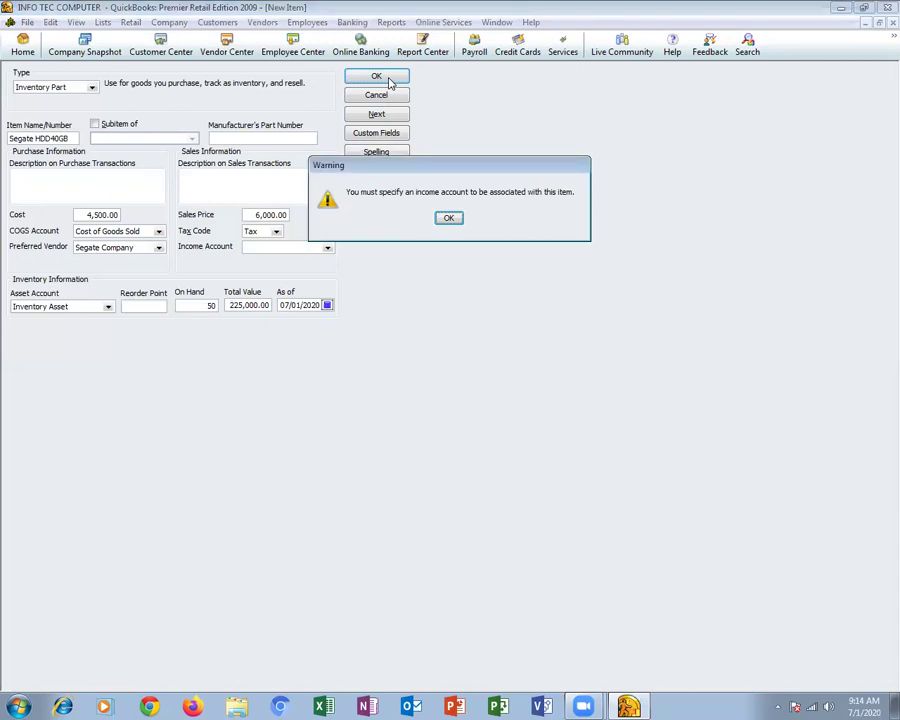
click(450, 271)
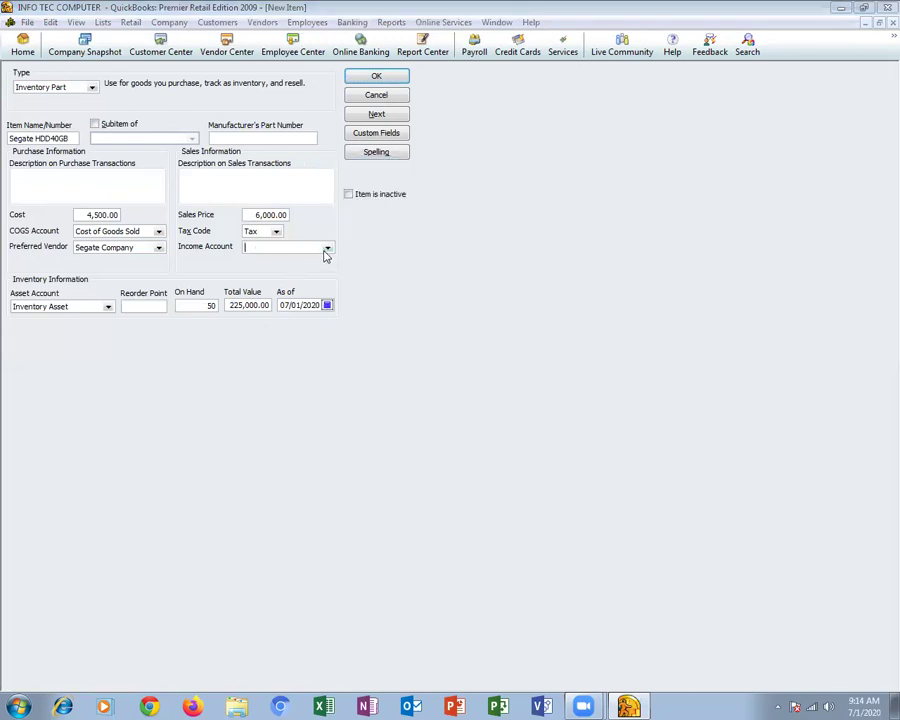
click(327, 248)
click(305, 263)
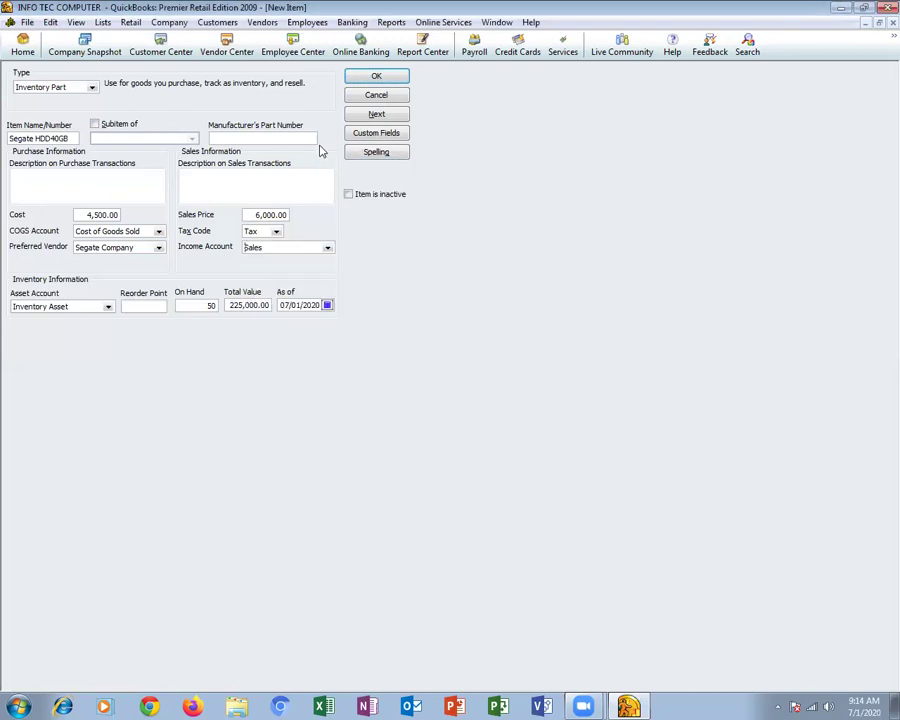
Save the Segate HDD40GB item and close the Item List
click(370, 78)
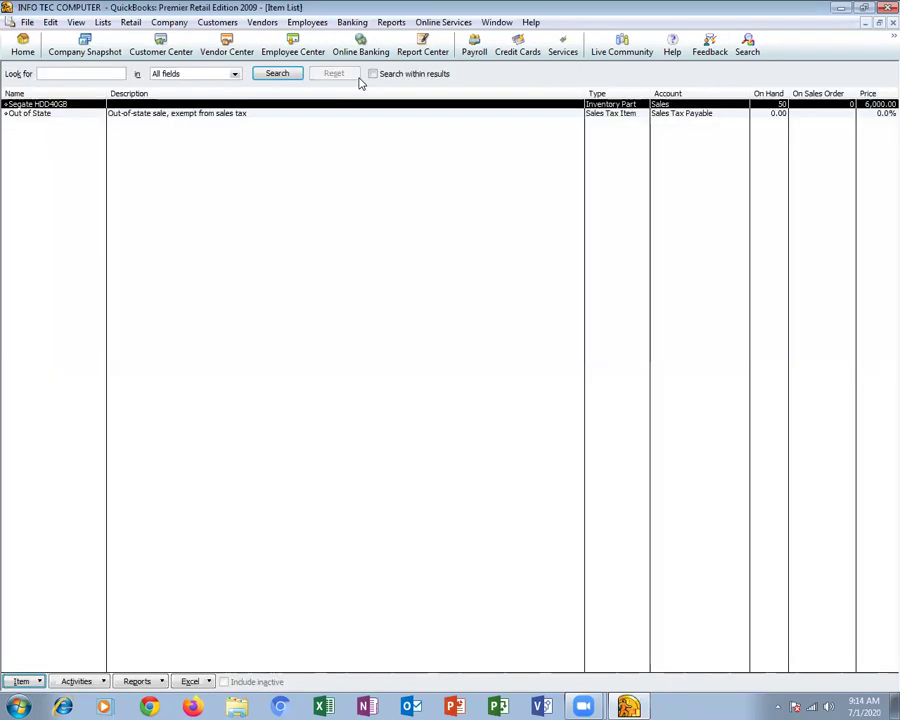
key(Escape)
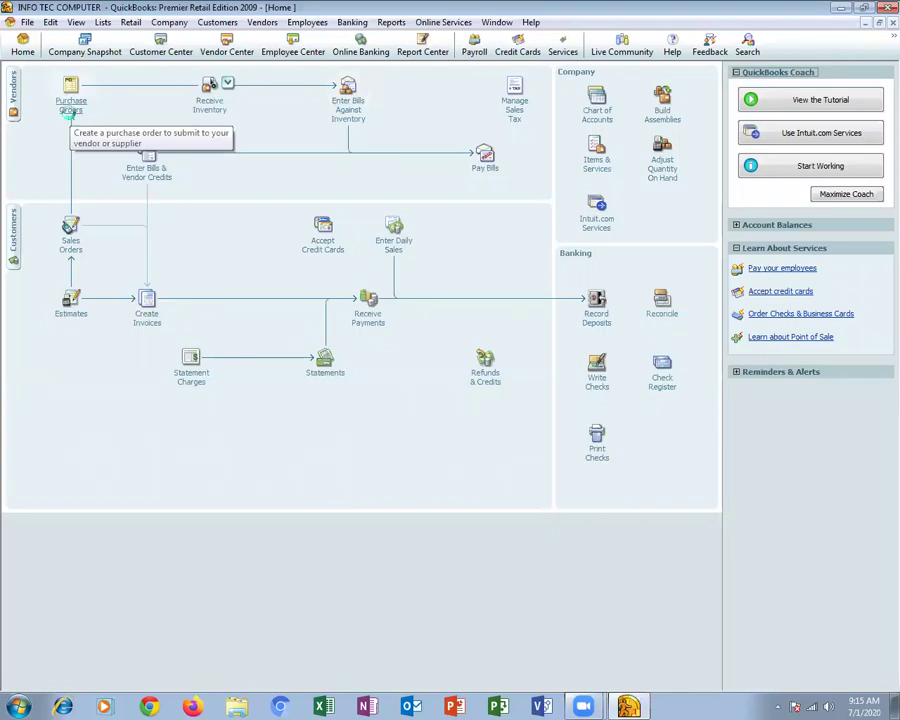
Save a purchase order to Segate Company for 7 Segate HDD40GB, totalling 31,500.00
click(70, 112)
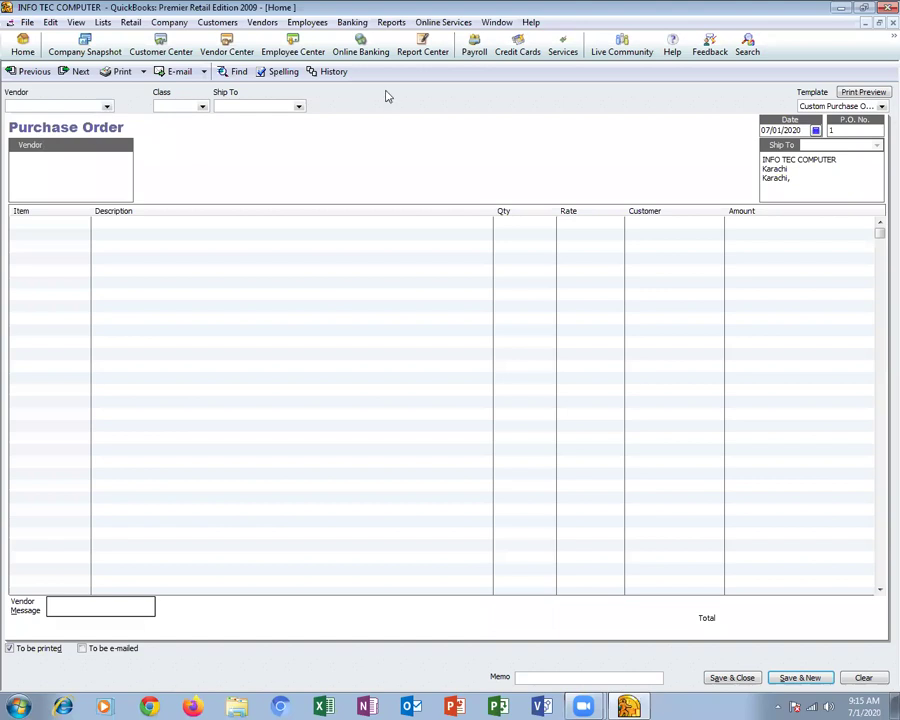
click(82, 225)
click(83, 224)
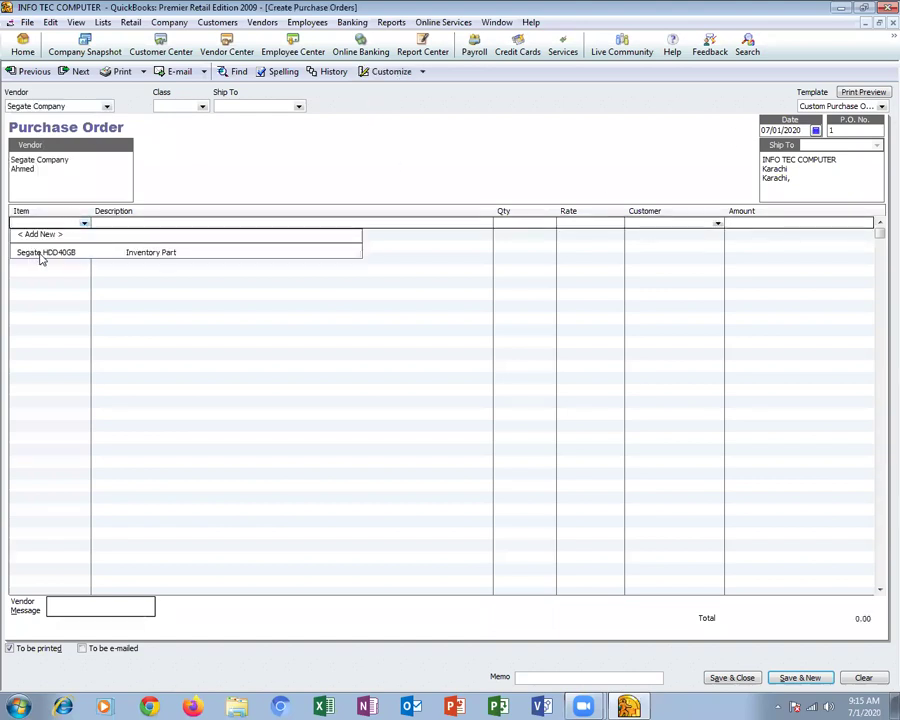
click(42, 254)
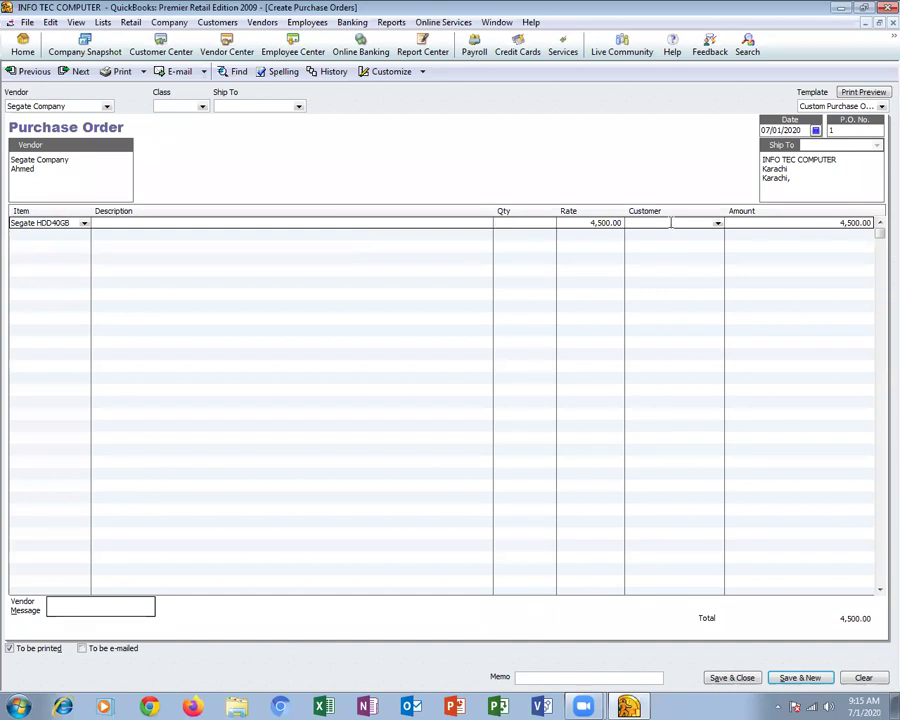
text(7)
key(Tab)
key(Tab)
key(Tab)
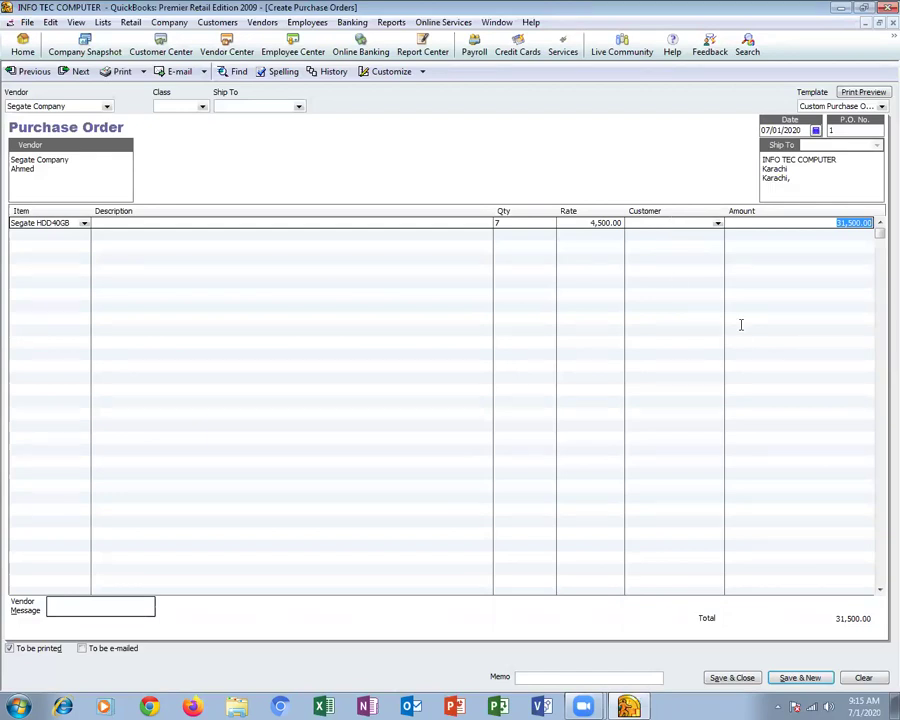
click(734, 679)
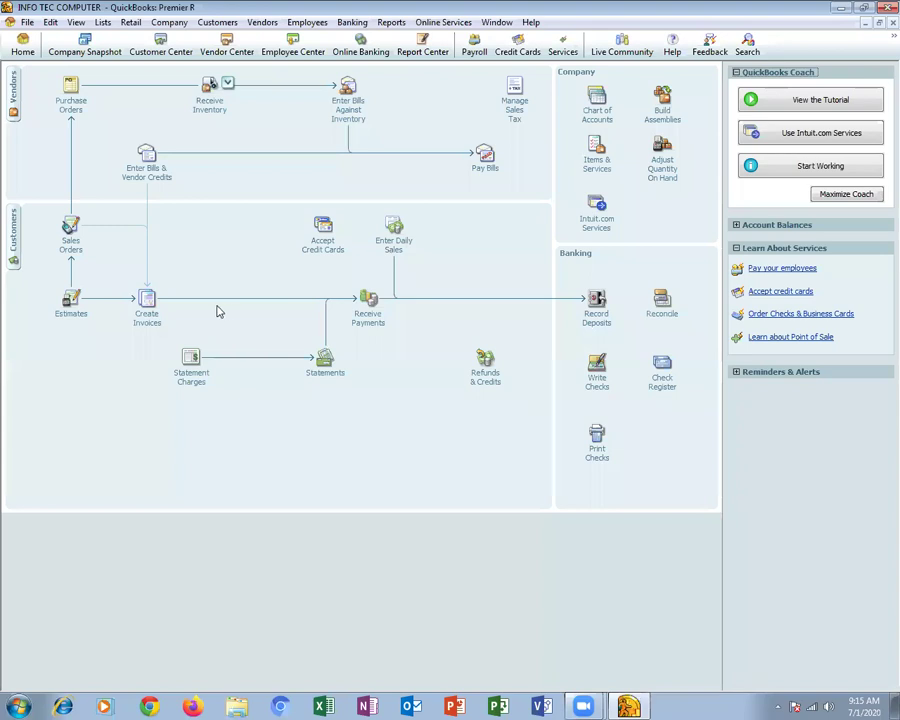
Open the Receive Inventory dropdown showing 'with Bill' and 'without Bill' options
click(228, 83)
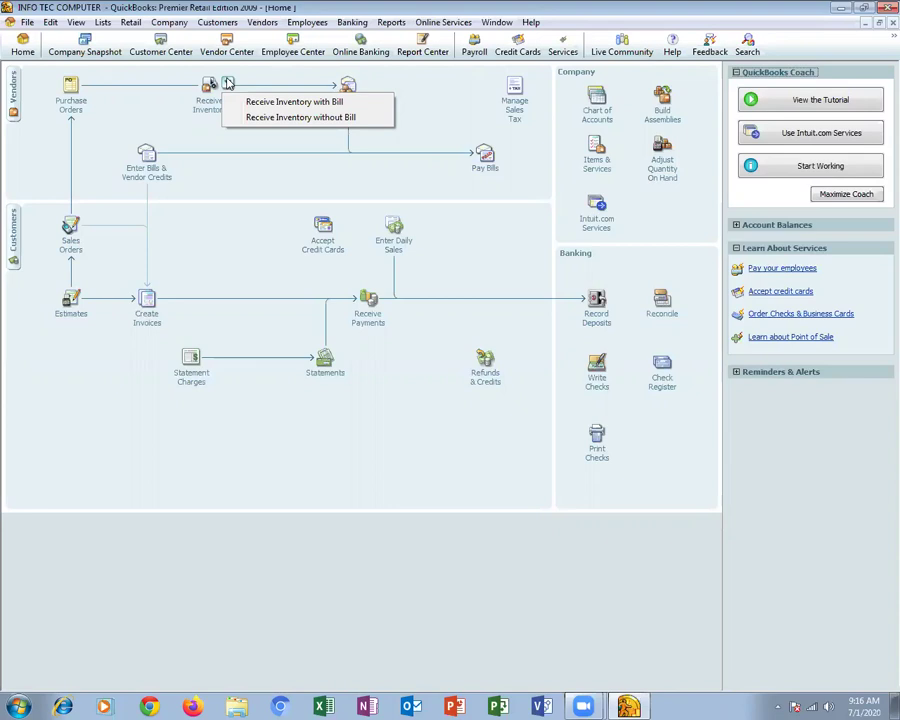
Receive inventory with bill from Segate Company against its open purchase order
click(295, 103)
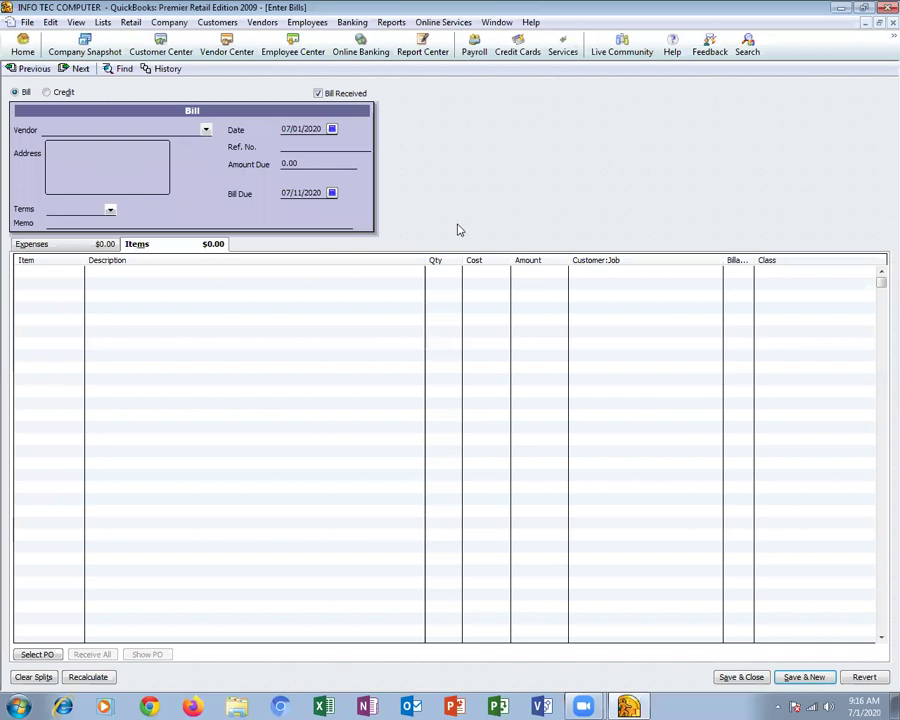
text(Segate Company)
key(Tab)
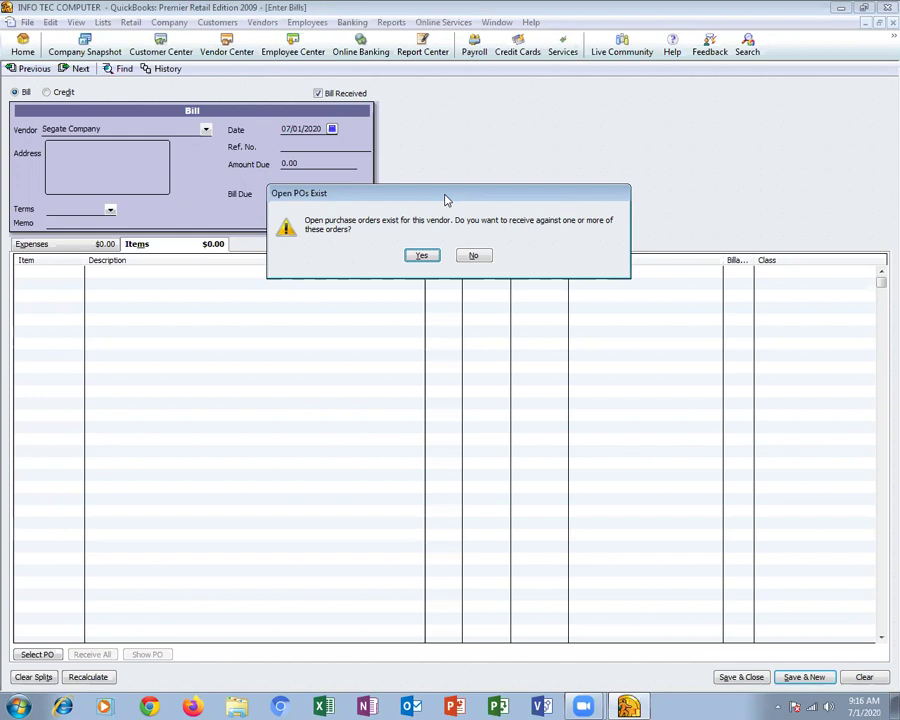
click(422, 255)
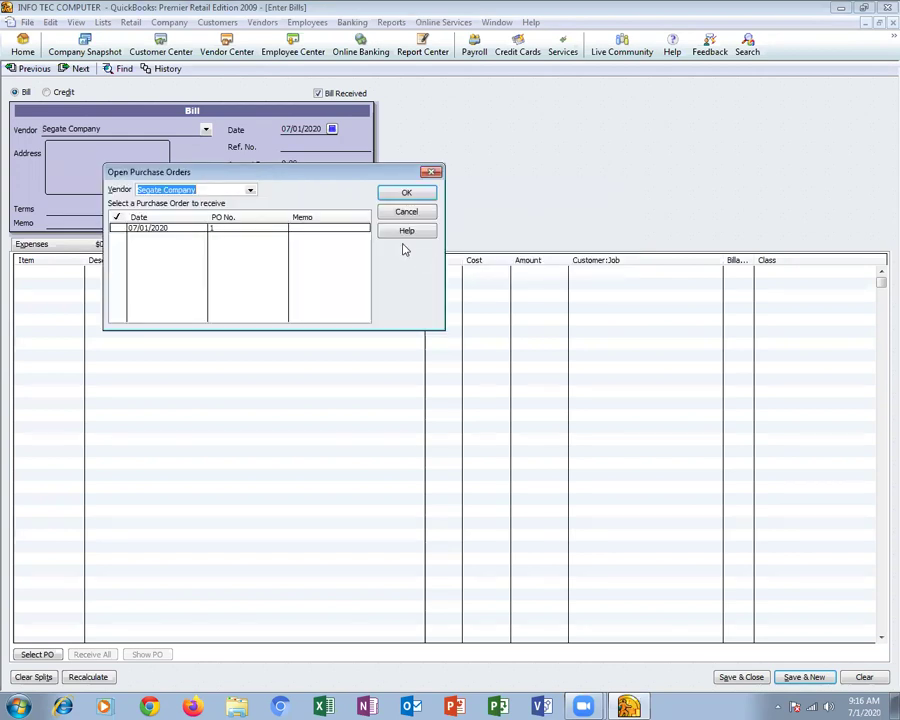
click(142, 232)
click(408, 194)
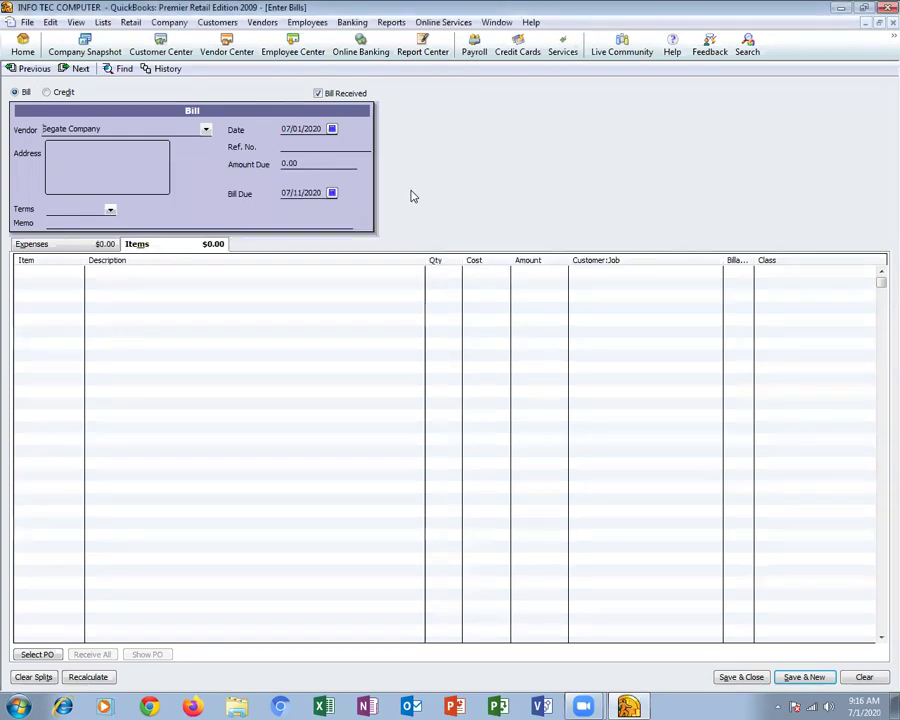
Check the 7 Segate HDD40GB item line, enter reference Bill#514, and save the bill
click(55, 283)
click(66, 274)
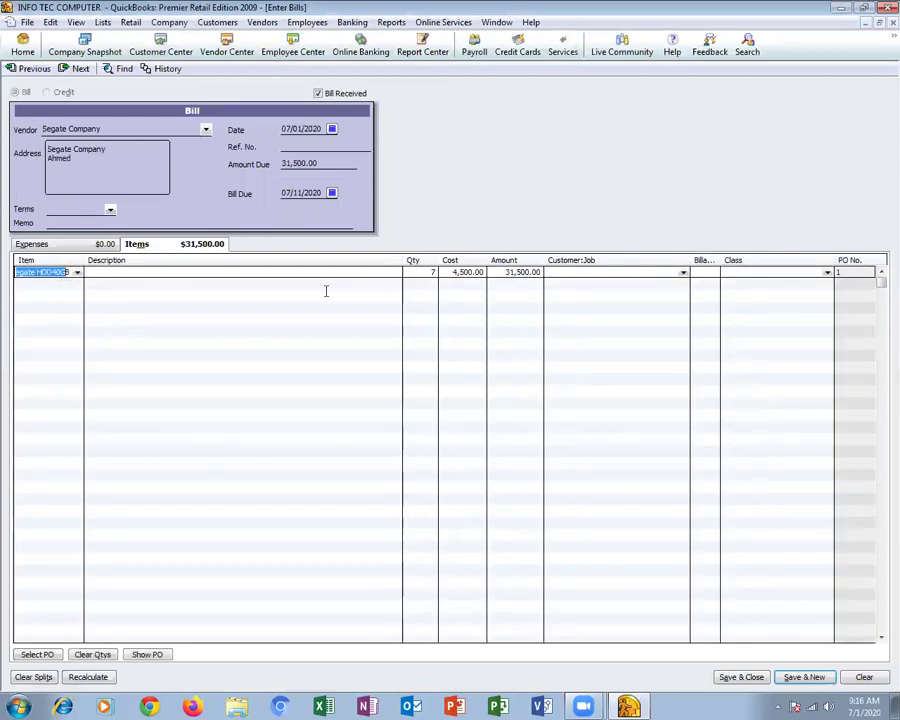
click(431, 273)
click(500, 273)
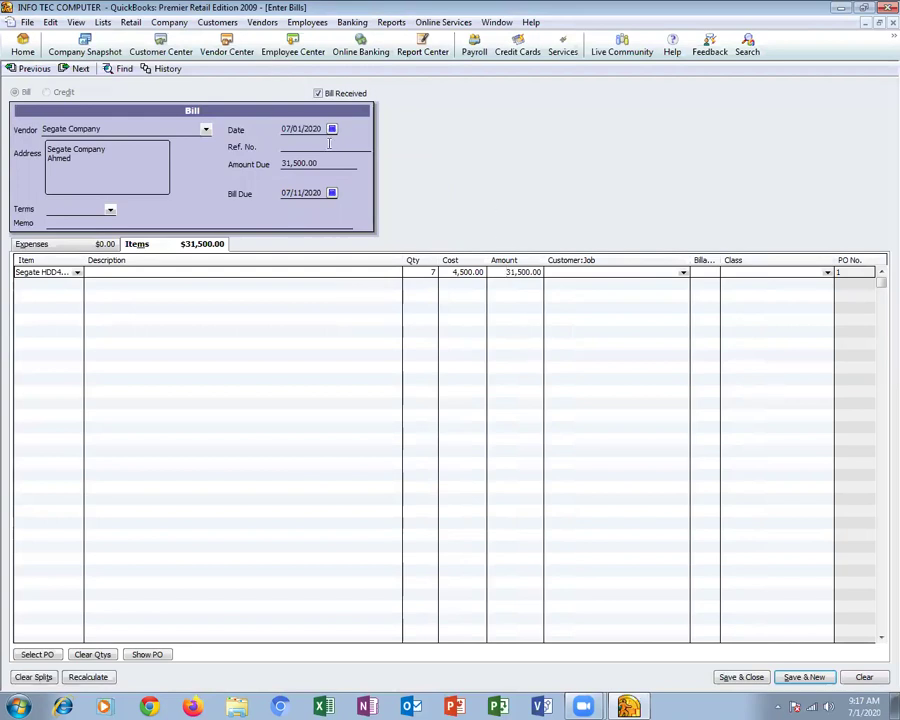
click(310, 146)
text(Bill#)
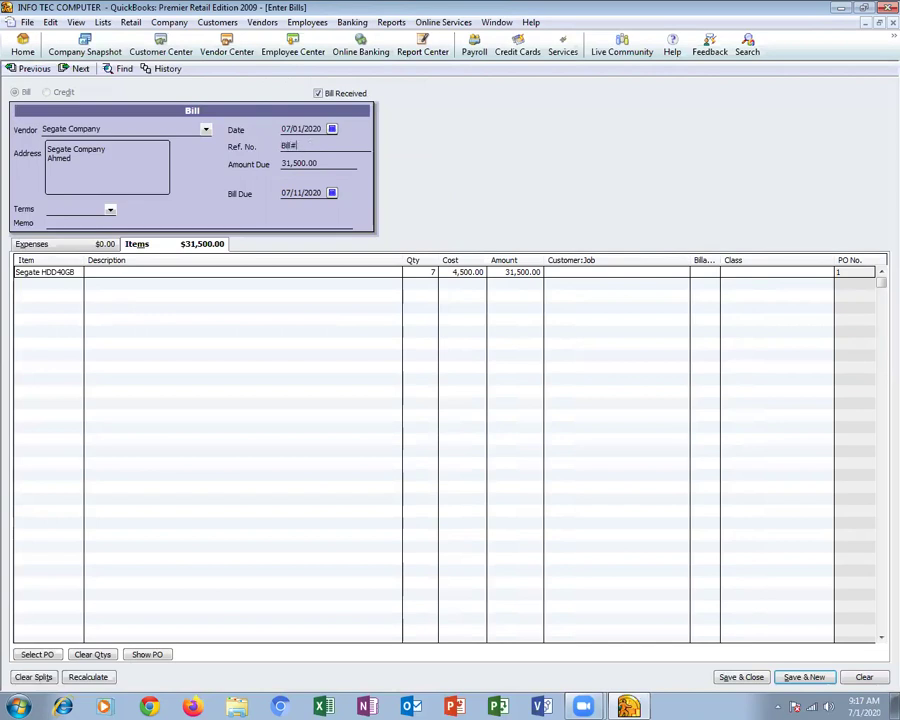
text(514)
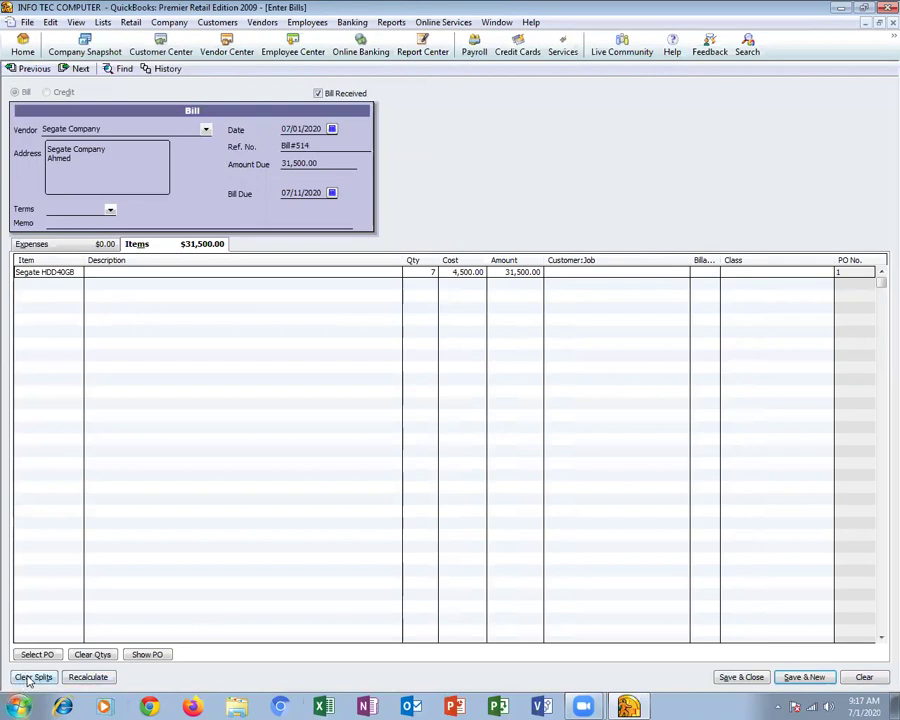
click(748, 677)
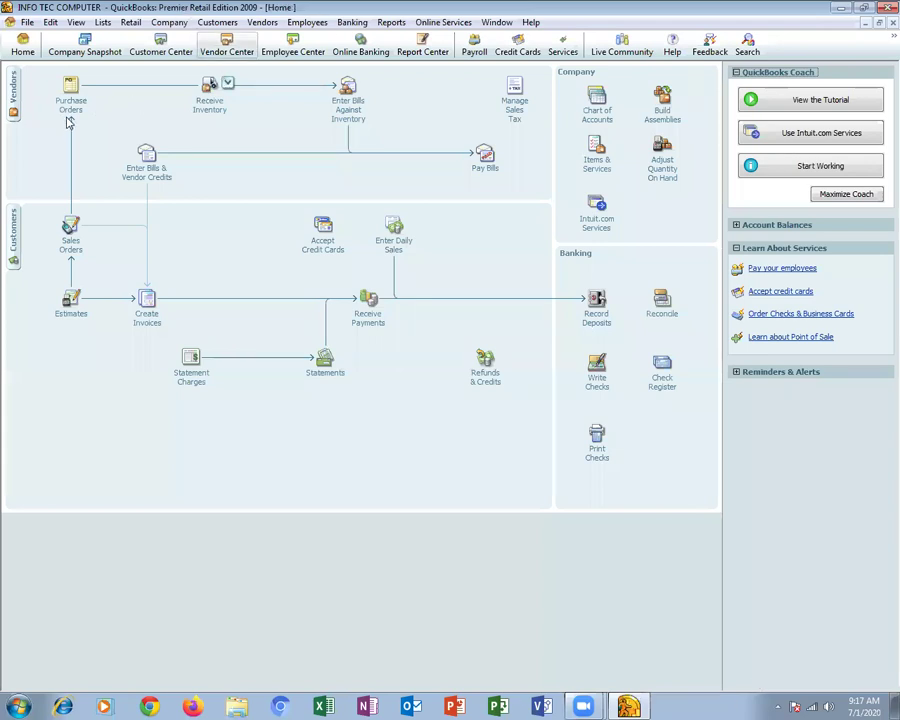
Fill in a Segate Company purchase order for 8 Segate HDD40GB at 4,500.00 each
click(228, 84)
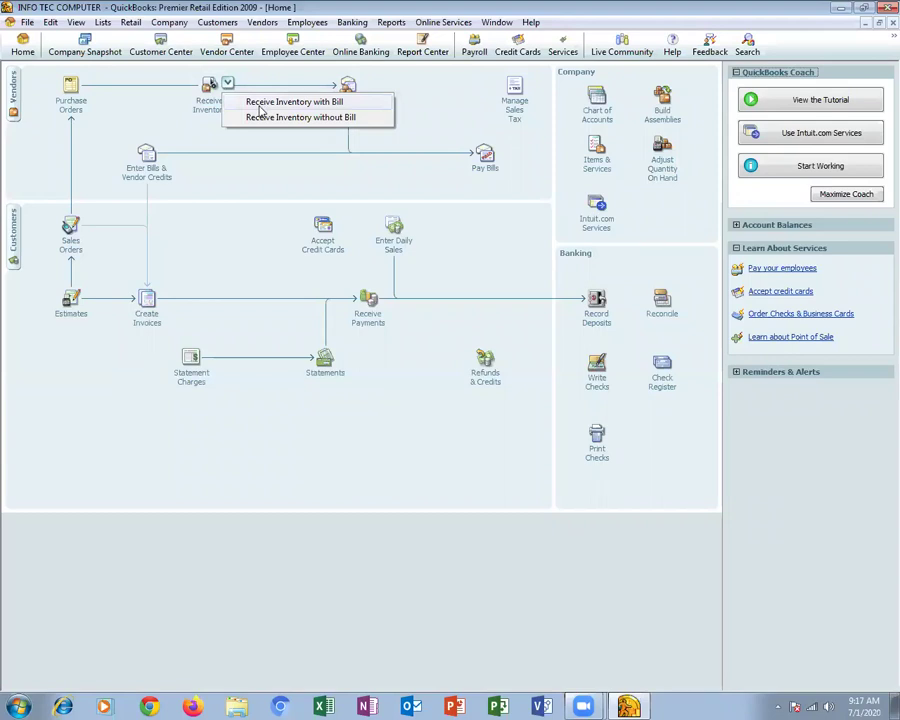
click(240, 148)
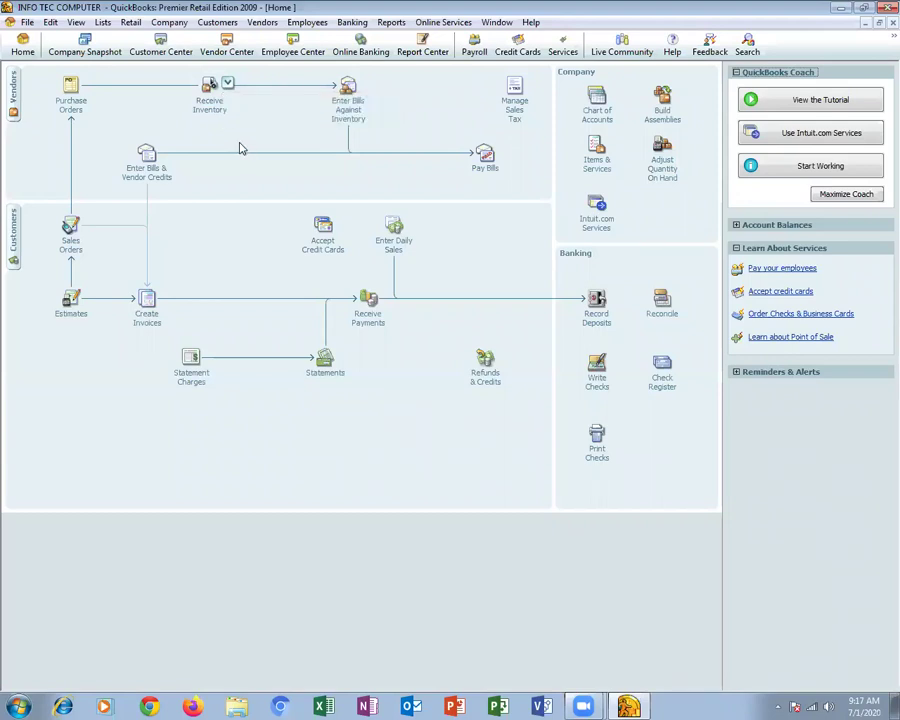
click(70, 100)
click(107, 107)
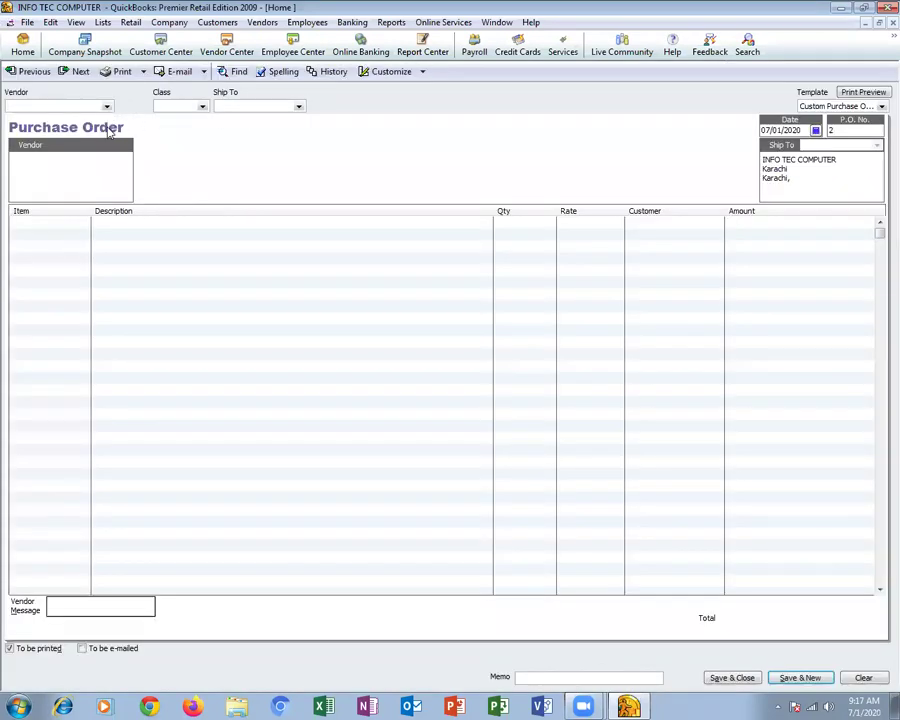
click(107, 137)
click(84, 221)
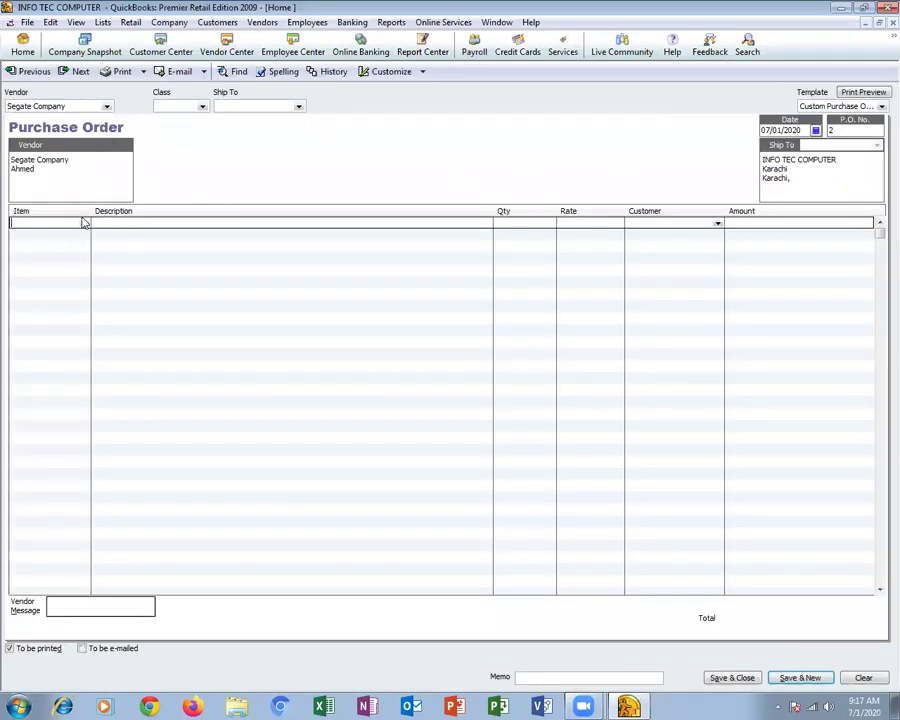
click(84, 222)
click(74, 253)
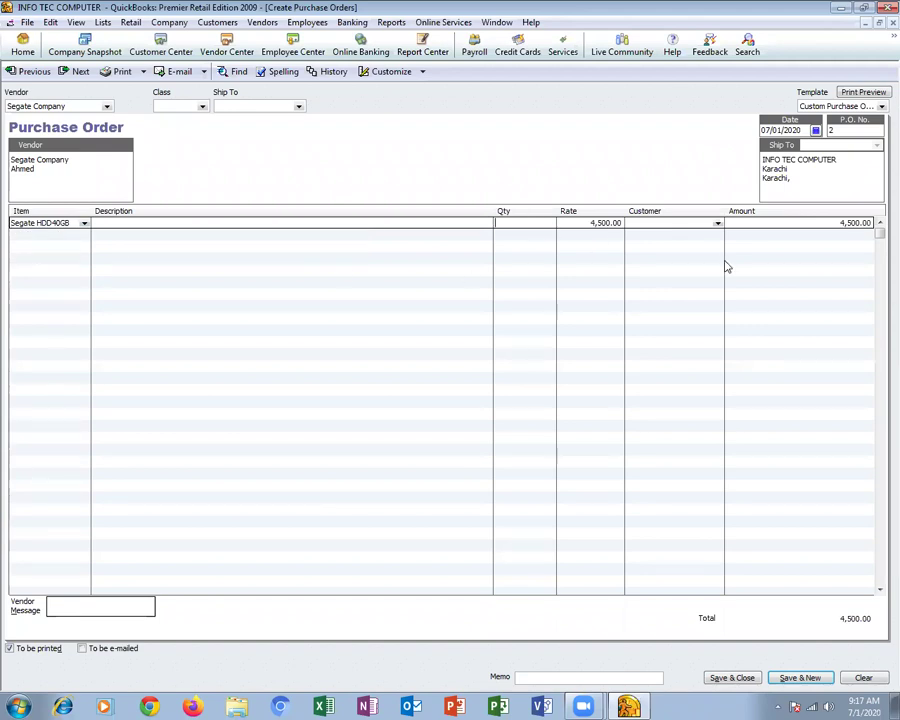
text(8)
key(Tab)
click(822, 226)
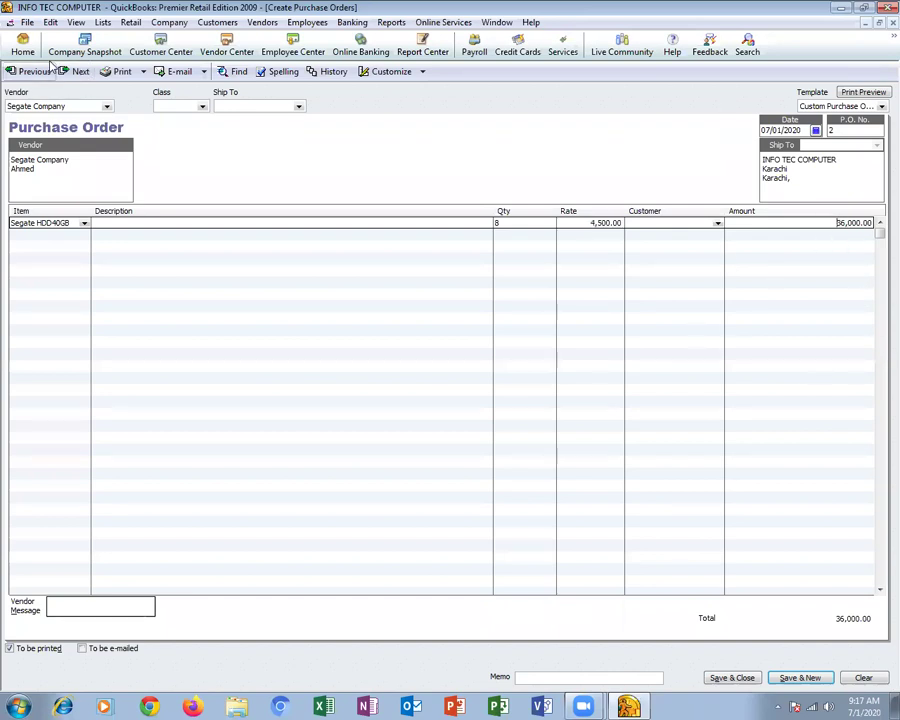
Save the purchase order and start a Segate Company receipt without a bill
click(732, 678)
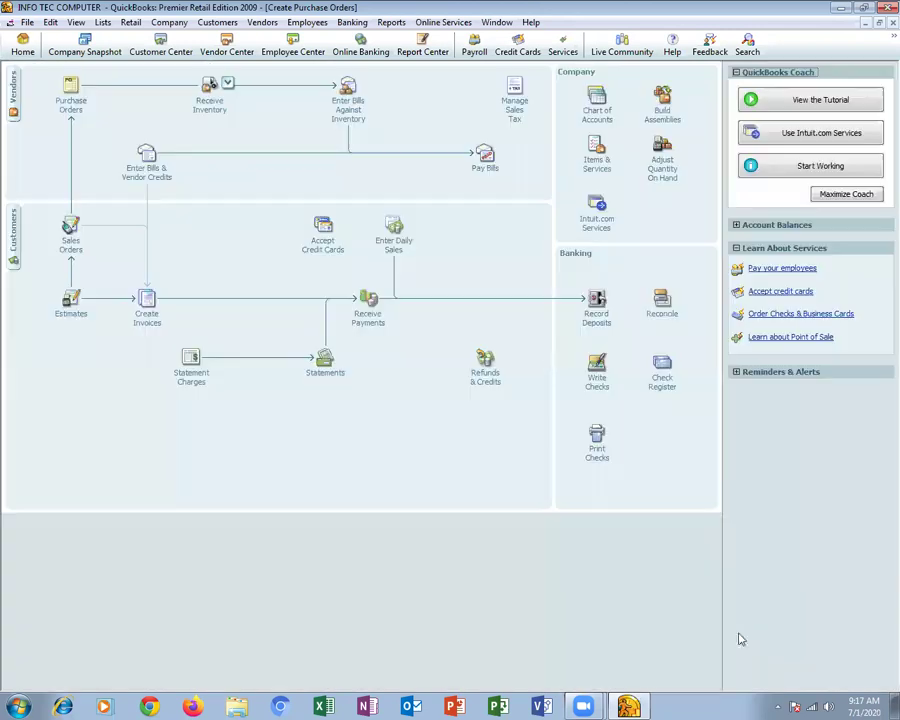
click(229, 86)
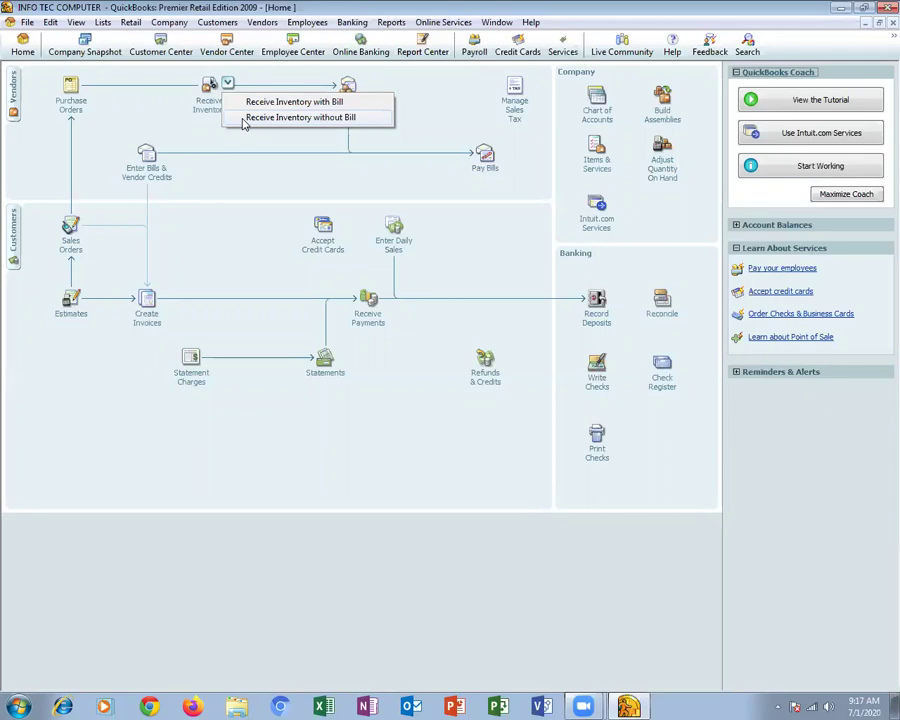
click(243, 118)
click(167, 122)
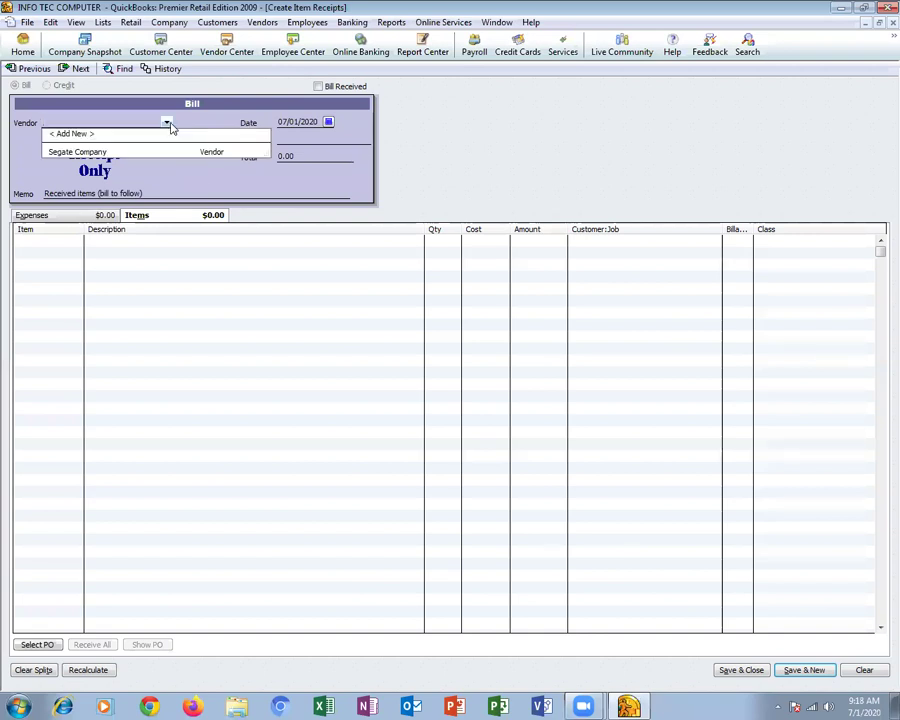
click(168, 153)
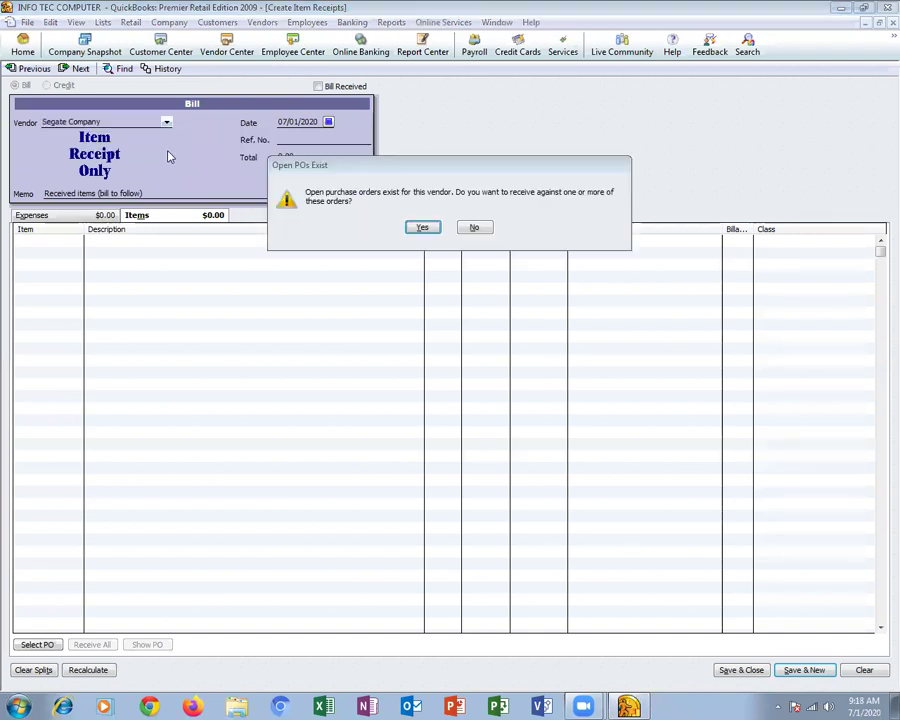
Receive purchase order 2's 8 Segate HDD40GB with reference 1234 and save the receipt
click(432, 230)
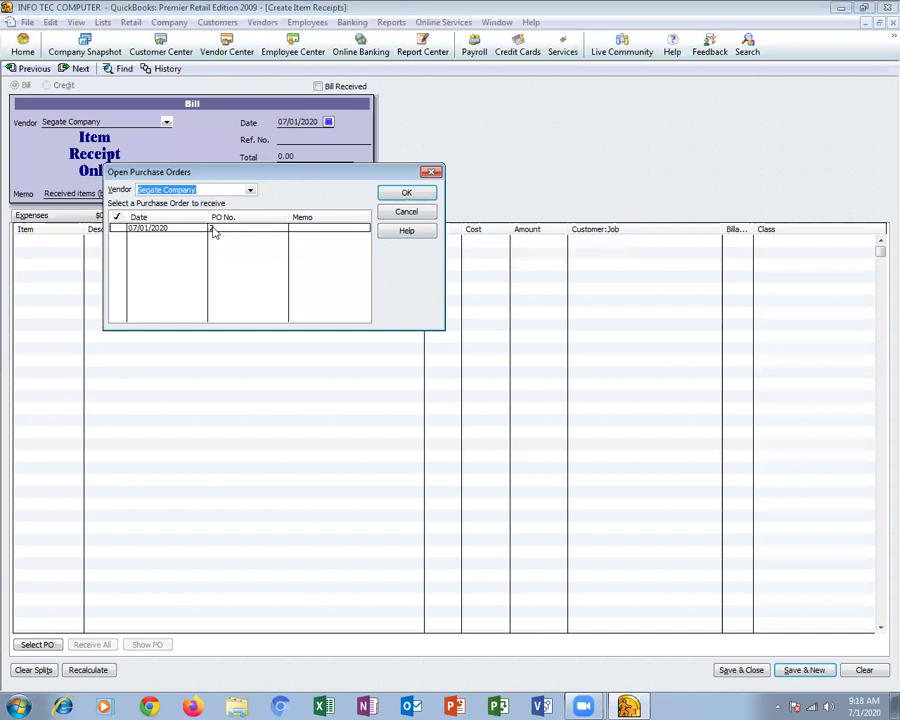
click(221, 234)
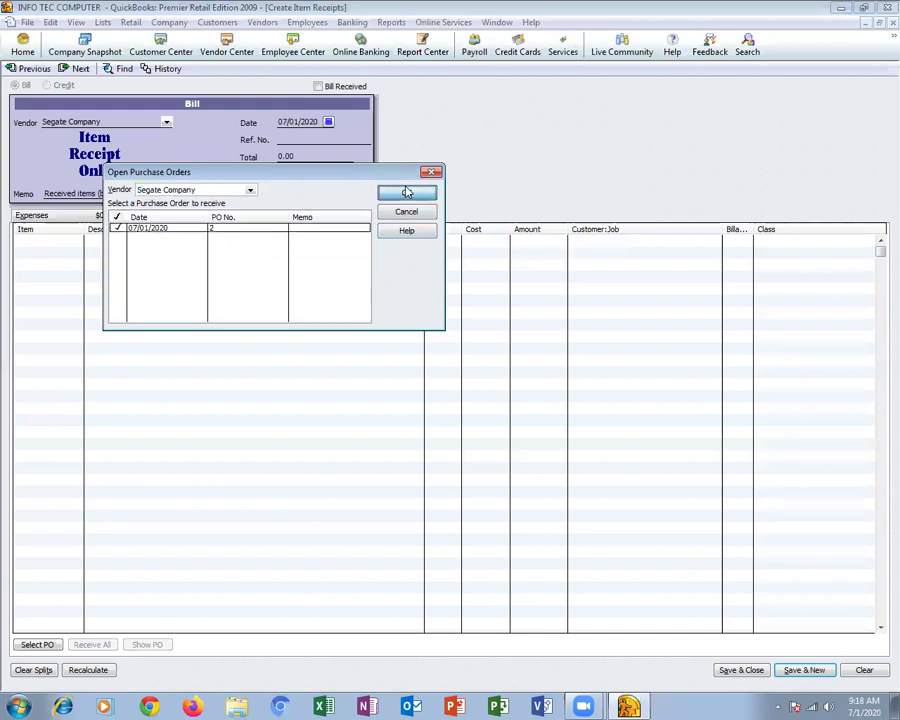
click(406, 192)
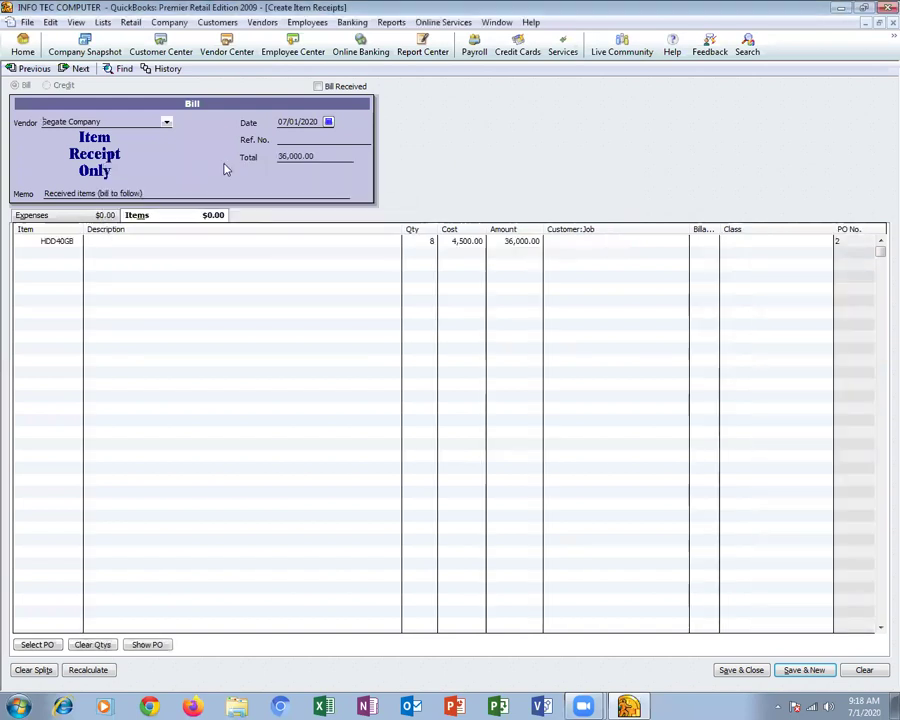
click(302, 141)
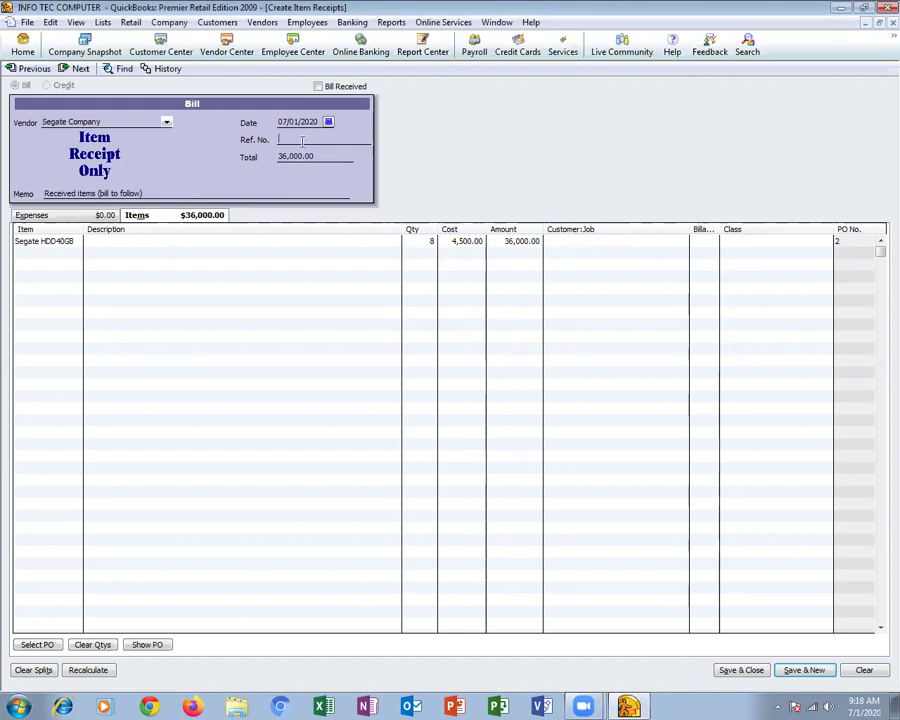
text(1234)
click(748, 670)
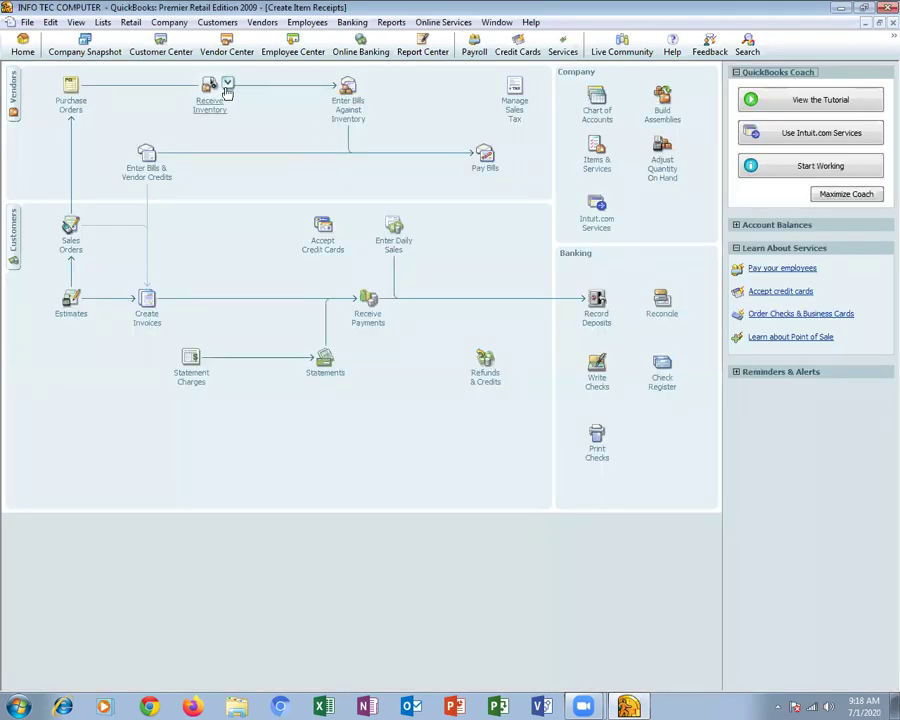
click(228, 84)
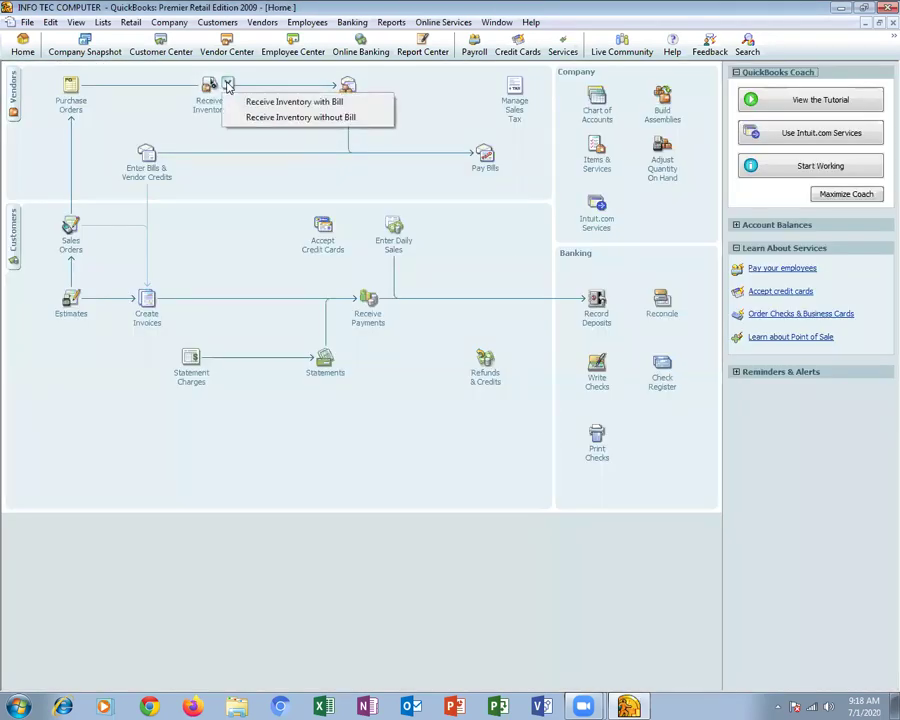
click(281, 140)
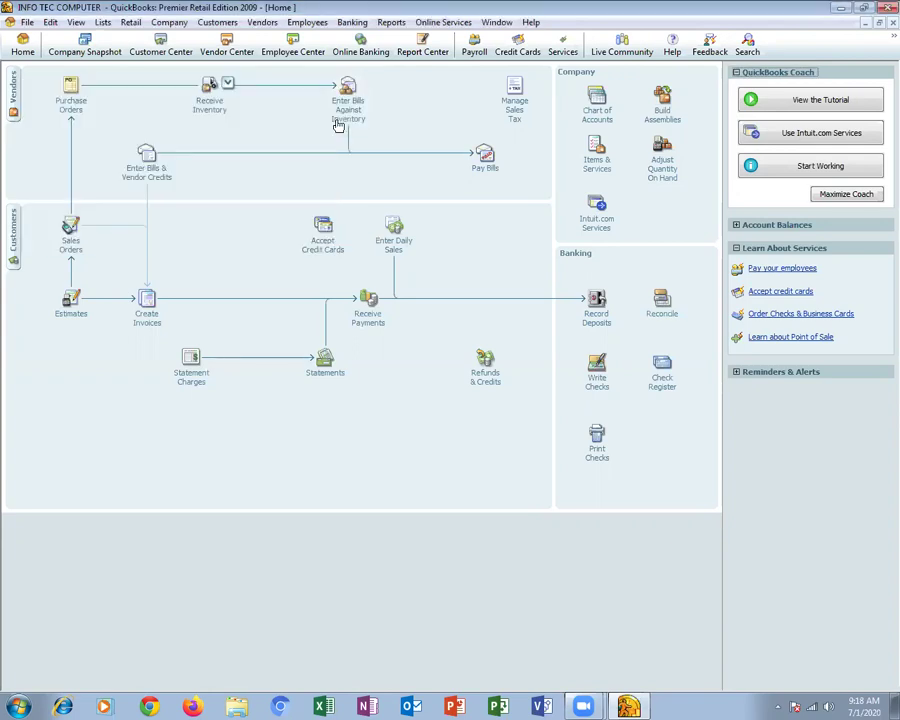
Convert Segate Company's 07/01/2020 item receipt into bill Bill#5211 and record it
click(347, 116)
click(145, 110)
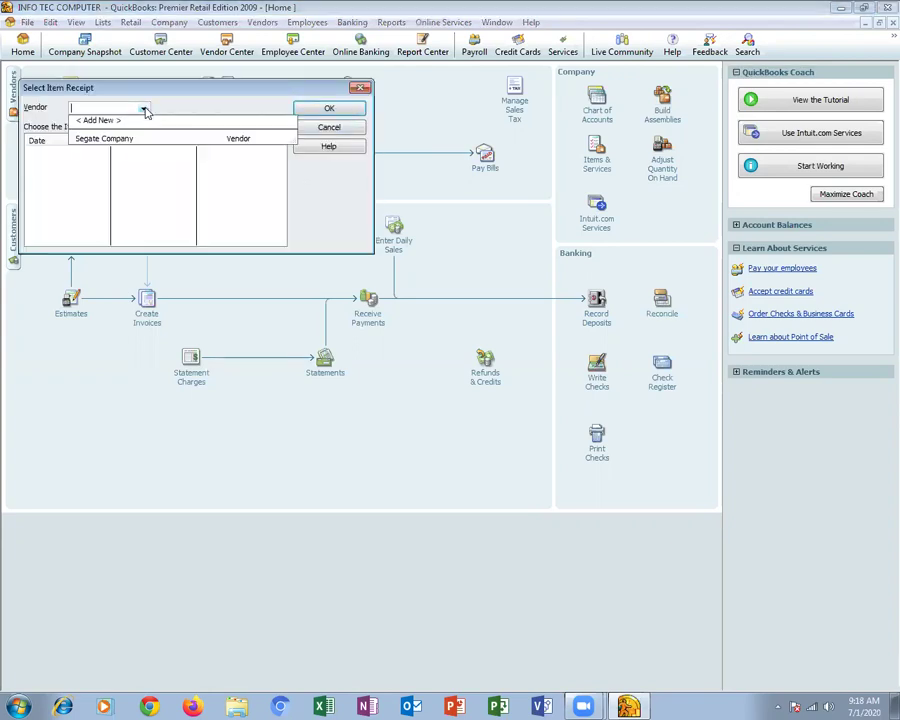
click(104, 138)
click(102, 151)
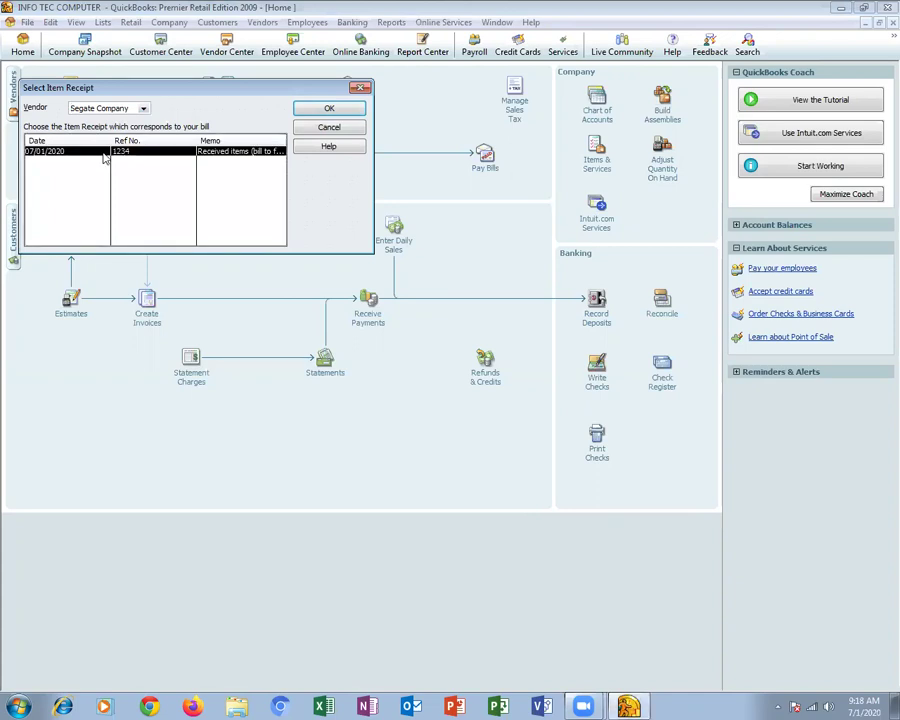
click(340, 114)
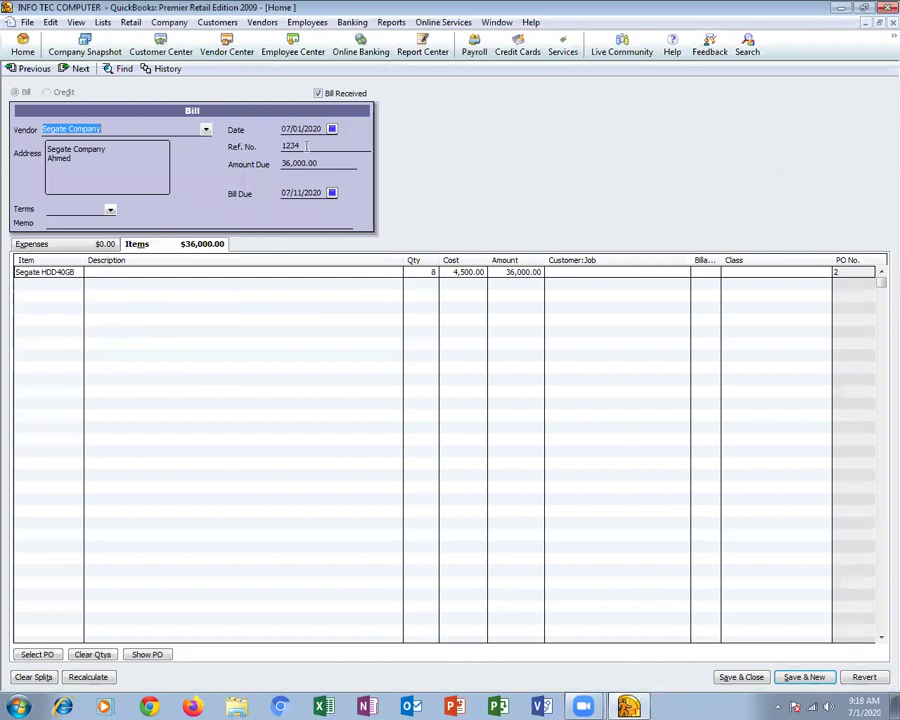
click(289, 147)
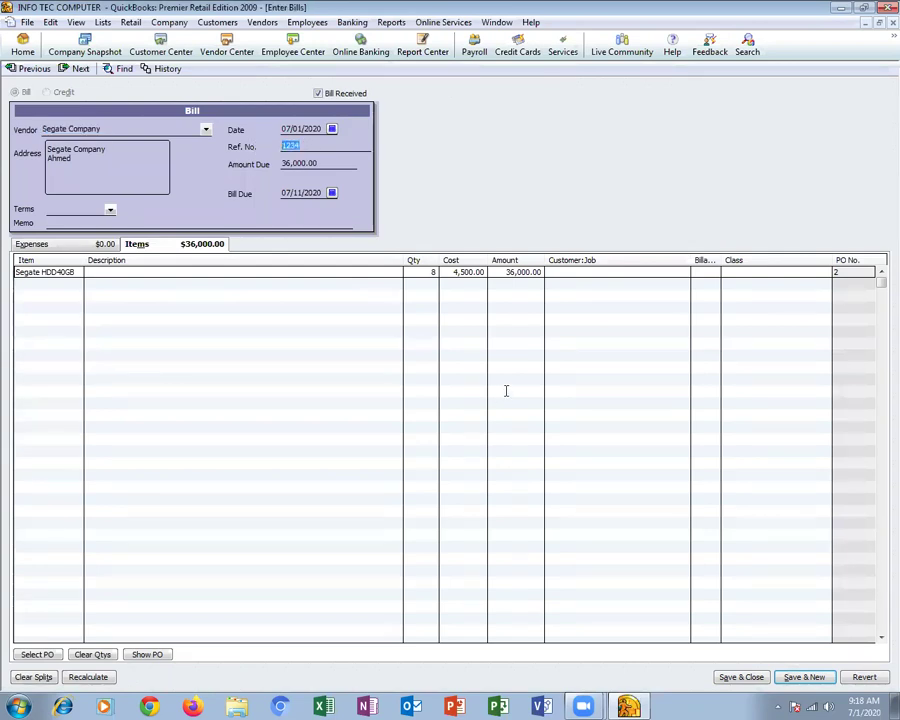
text(Bill#5211)
click(741, 677)
click(389, 217)
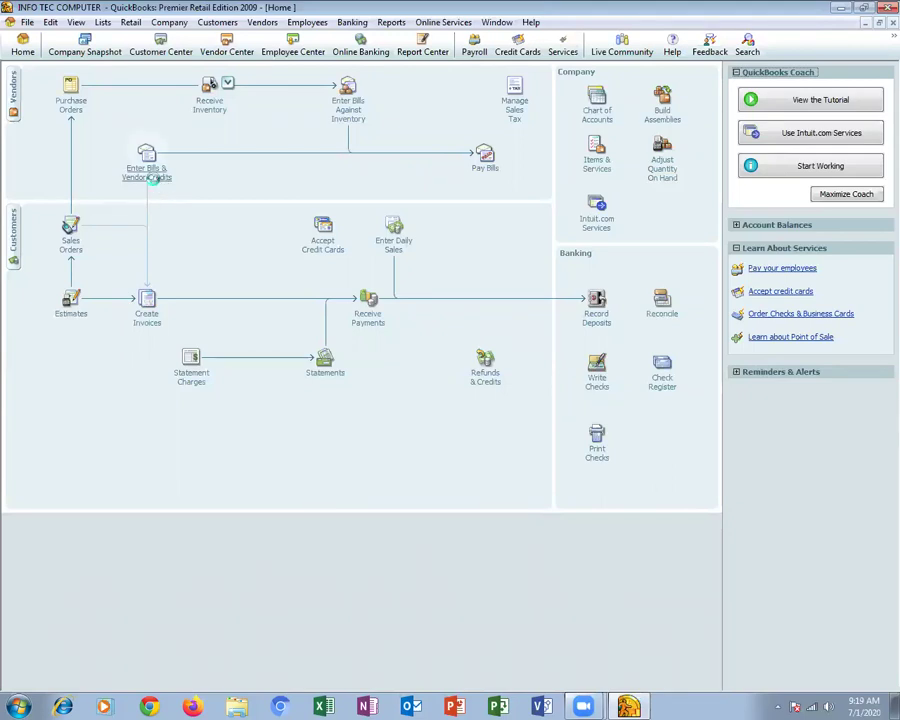
Start a new Segate Company bill with reference number Bill#58214
click(147, 155)
click(205, 129)
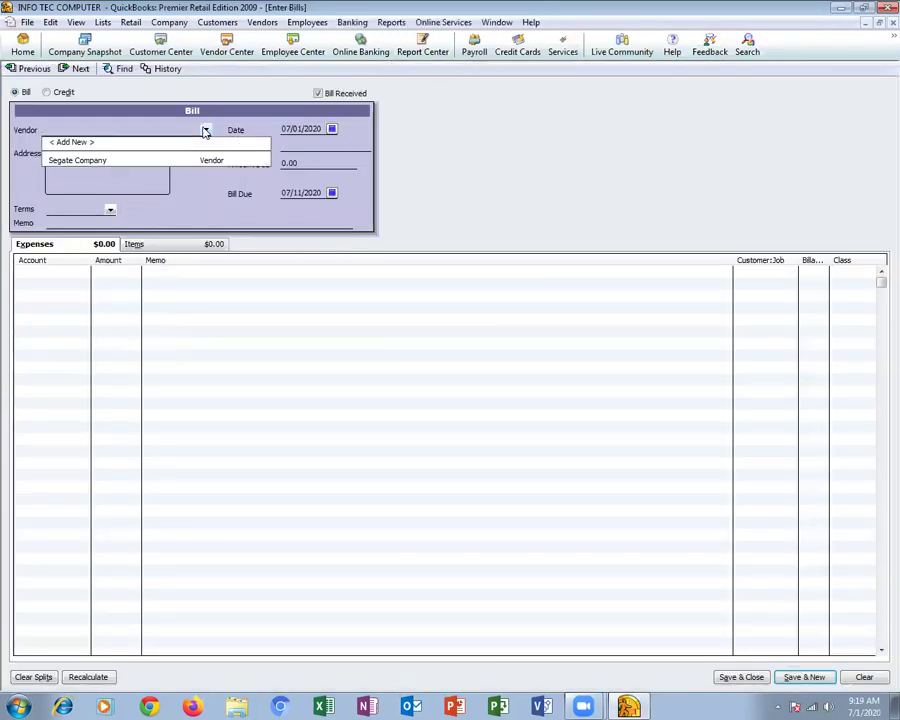
click(99, 163)
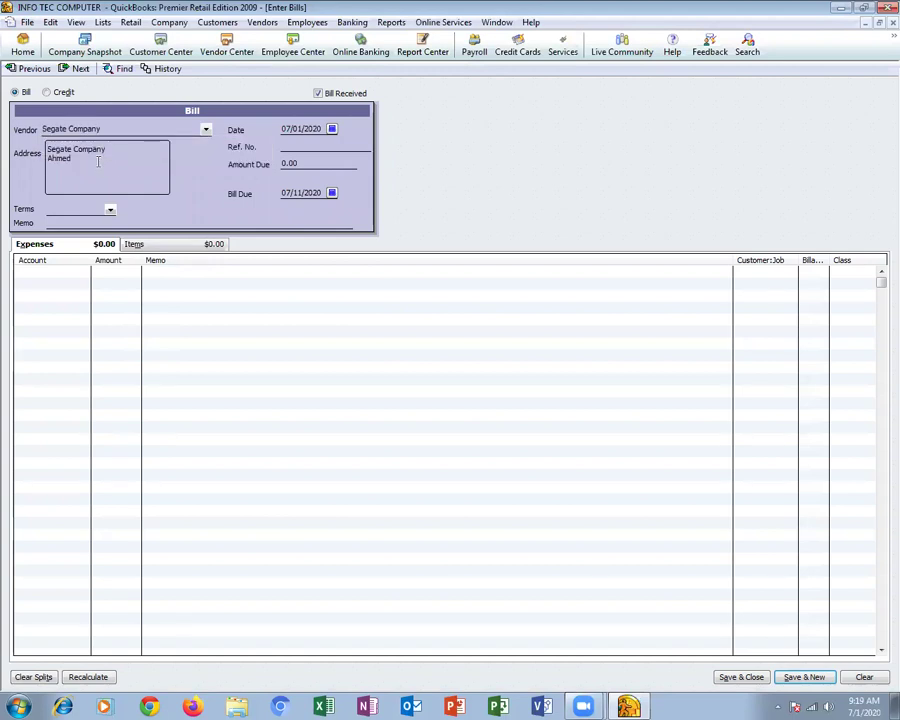
click(318, 145)
text(Bill#5821)
text(4)
Bill 10 Segate HDD40GB at 4,500.00 each (45,000.00) and save the bill
click(136, 246)
click(78, 272)
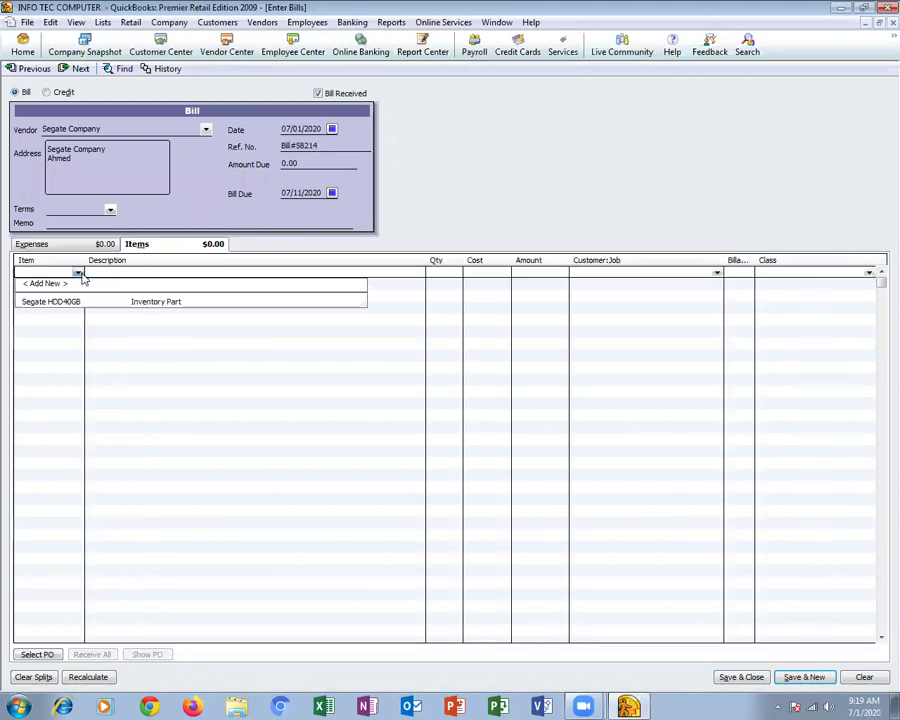
click(96, 305)
click(441, 272)
text(10)
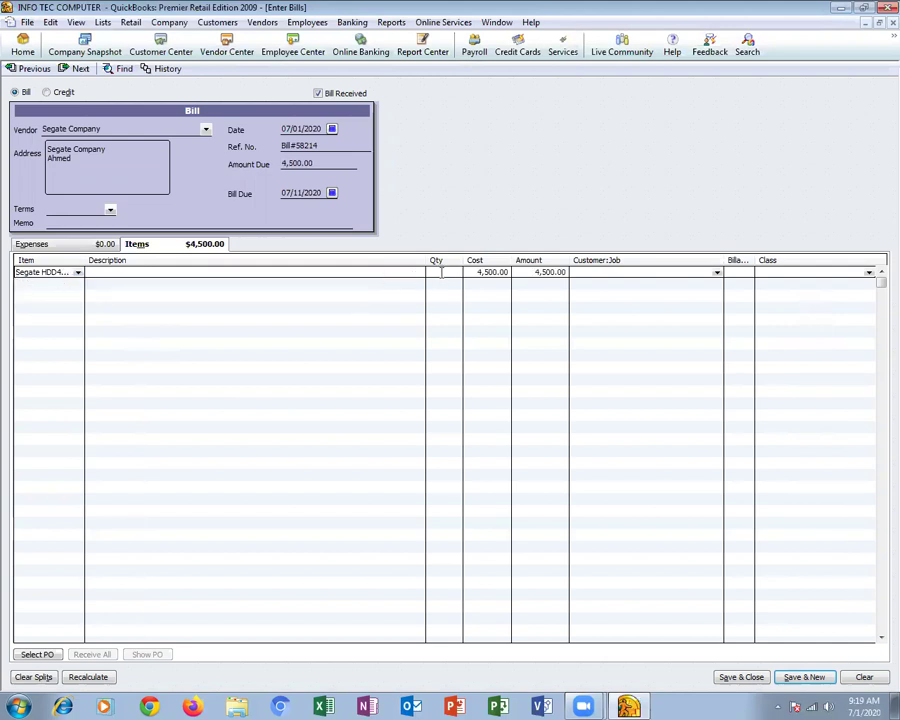
key(Tab)
key(Tab)
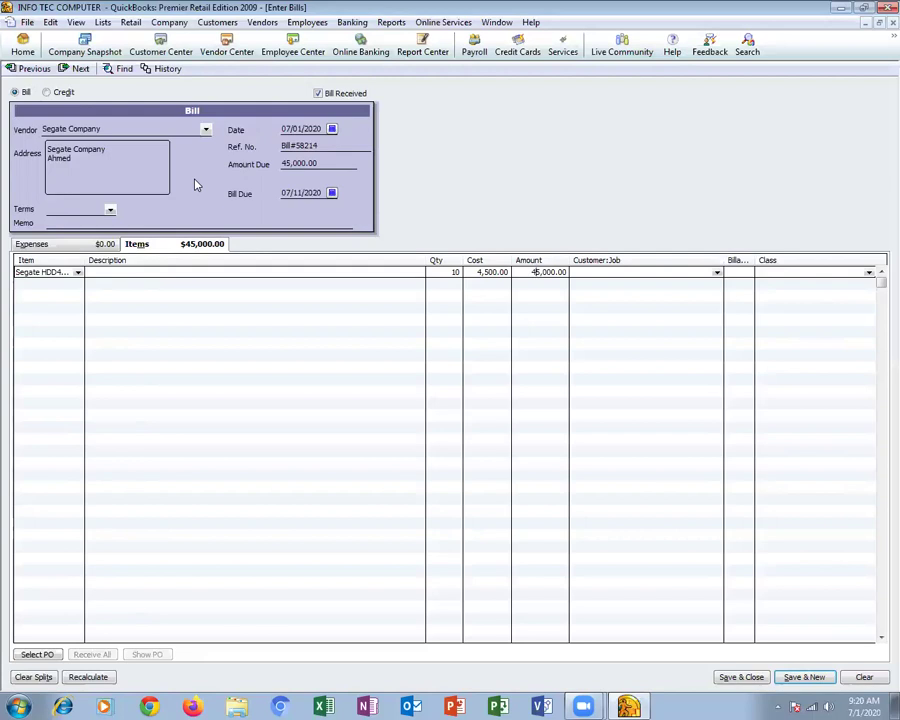
click(740, 677)
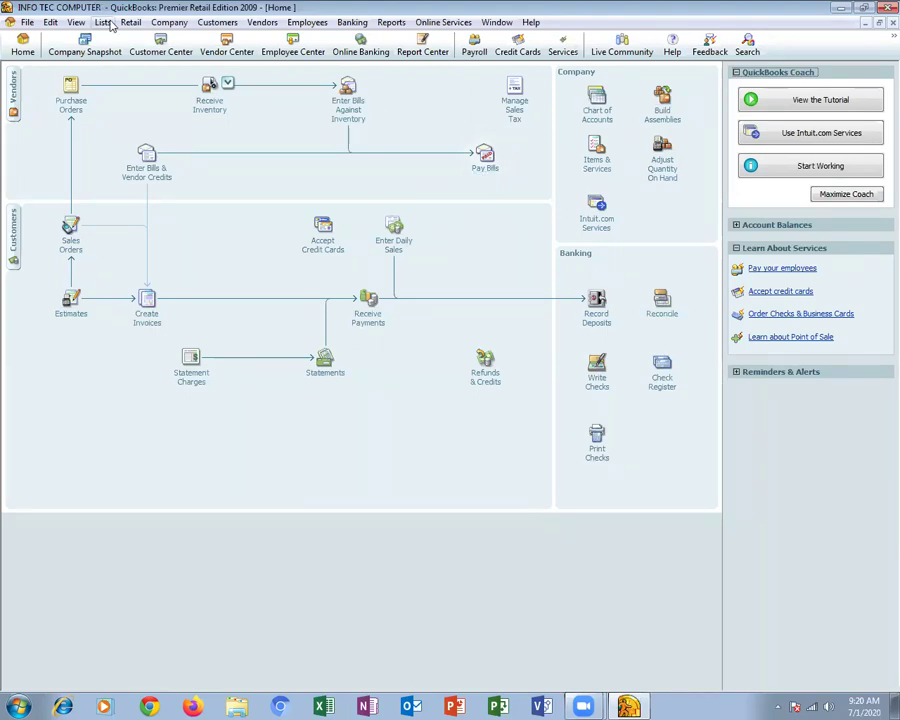
Open Company > Chart of Accounts and choose Account > New
click(166, 25)
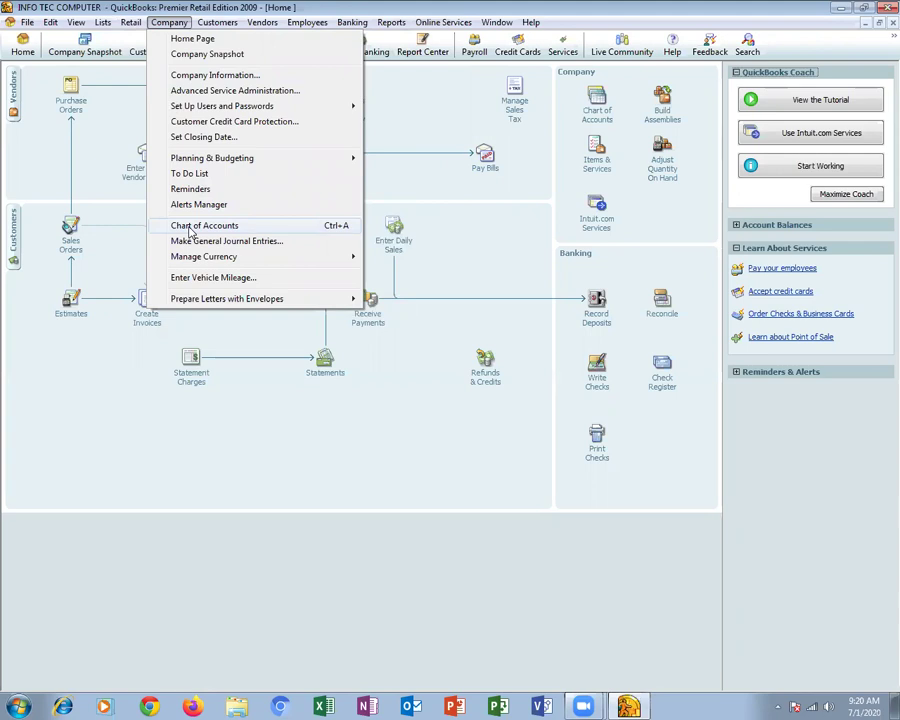
click(191, 228)
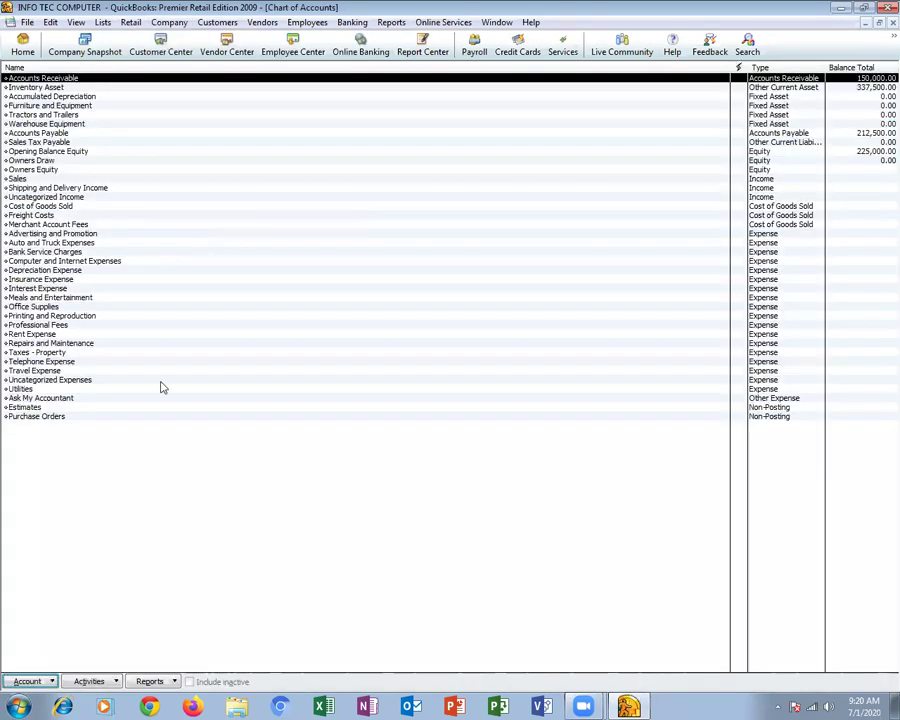
click(52, 681)
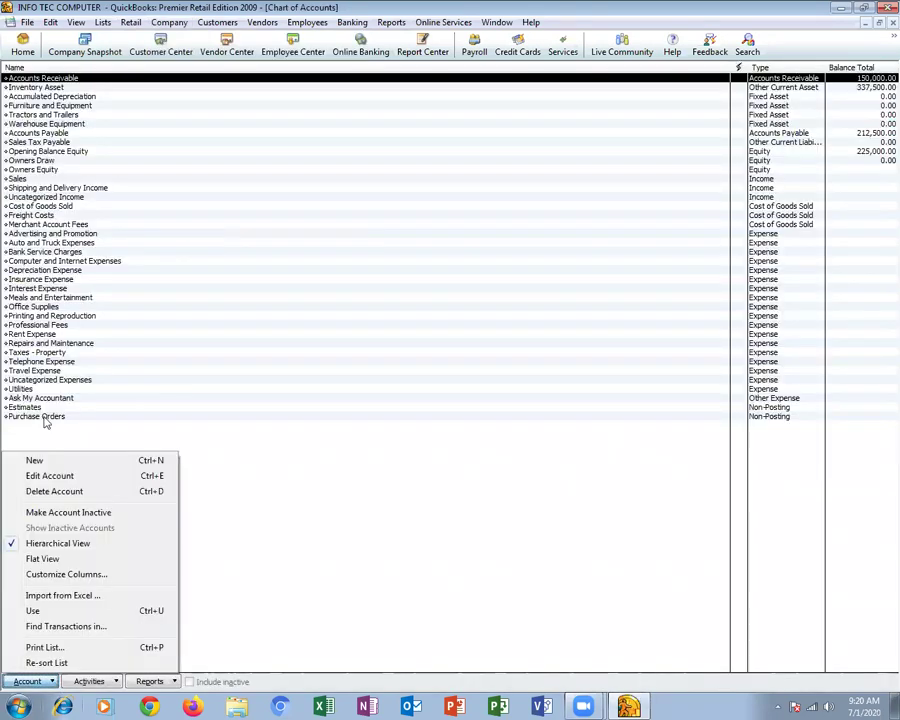
click(36, 458)
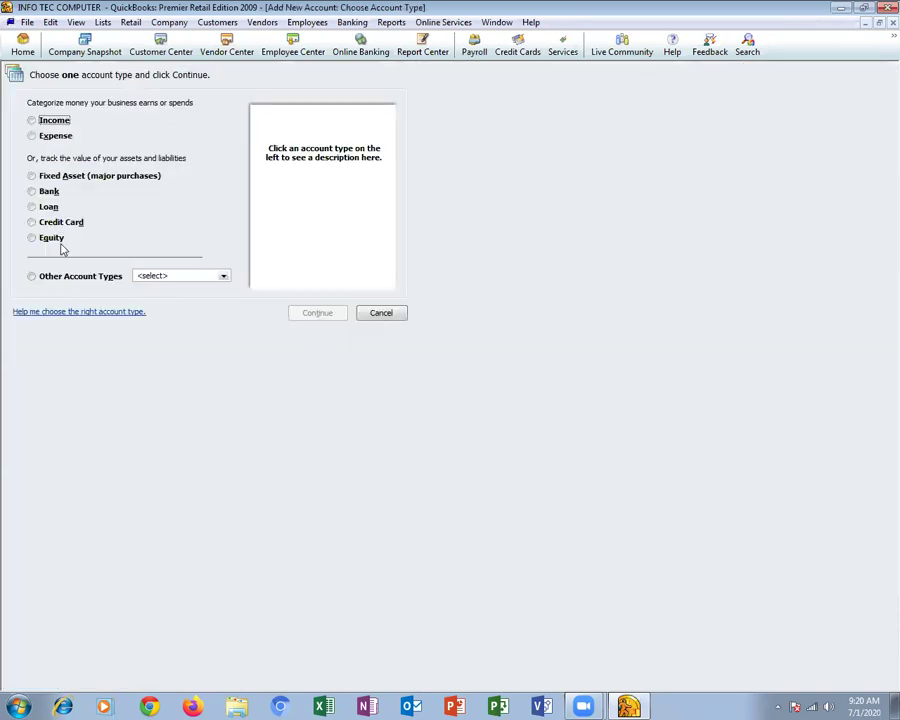
Create a Bank account named 'ASKARI BANK- Gulshan Branch'
click(50, 193)
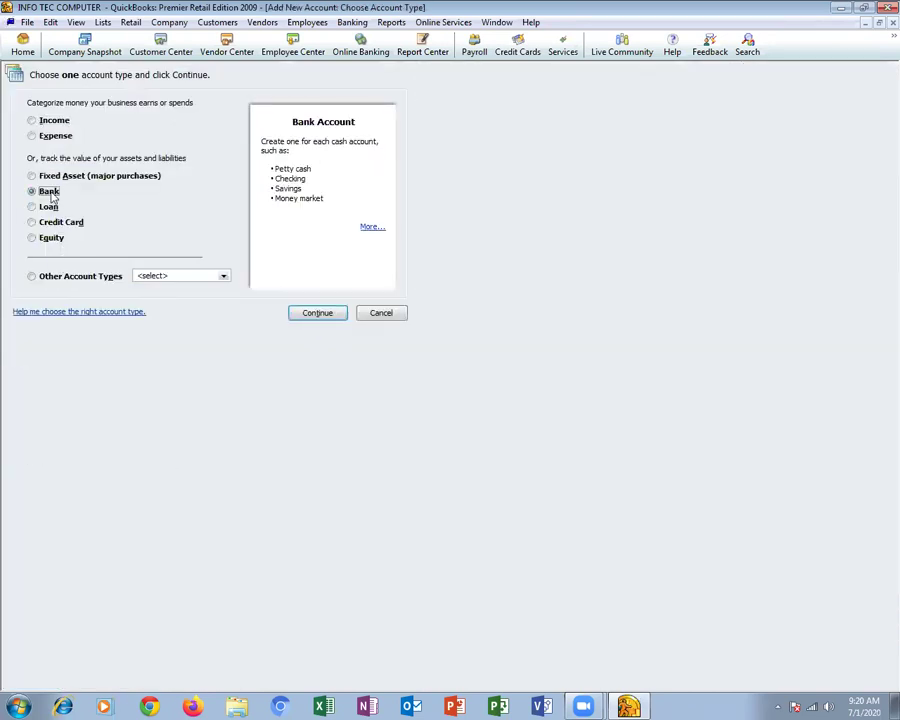
click(317, 312)
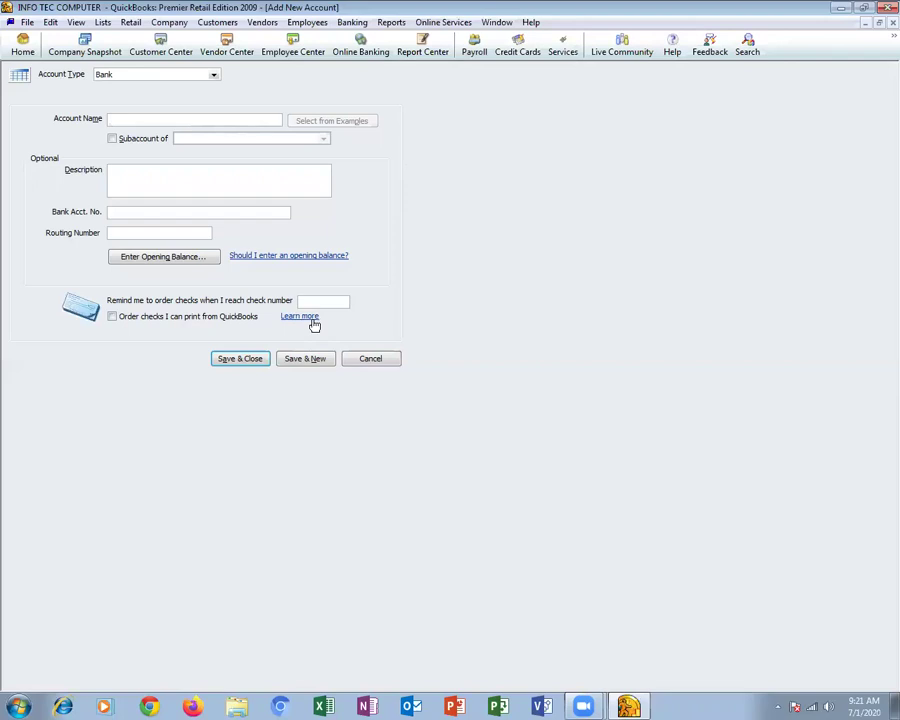
text(ASKARI BANK- Gulshan Branch)
key(Tab)
Give it a 200,000.00 opening balance dated 07/01/2020, save it, and close Chart of Accounts
click(185, 256)
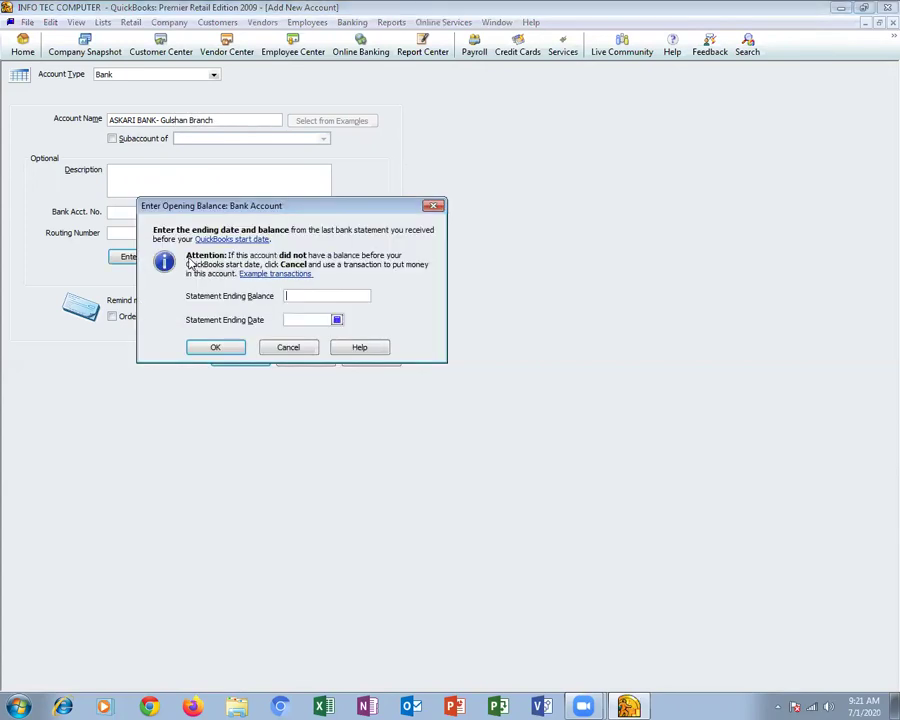
text(200,000)
key(Tab)
click(337, 320)
click(348, 357)
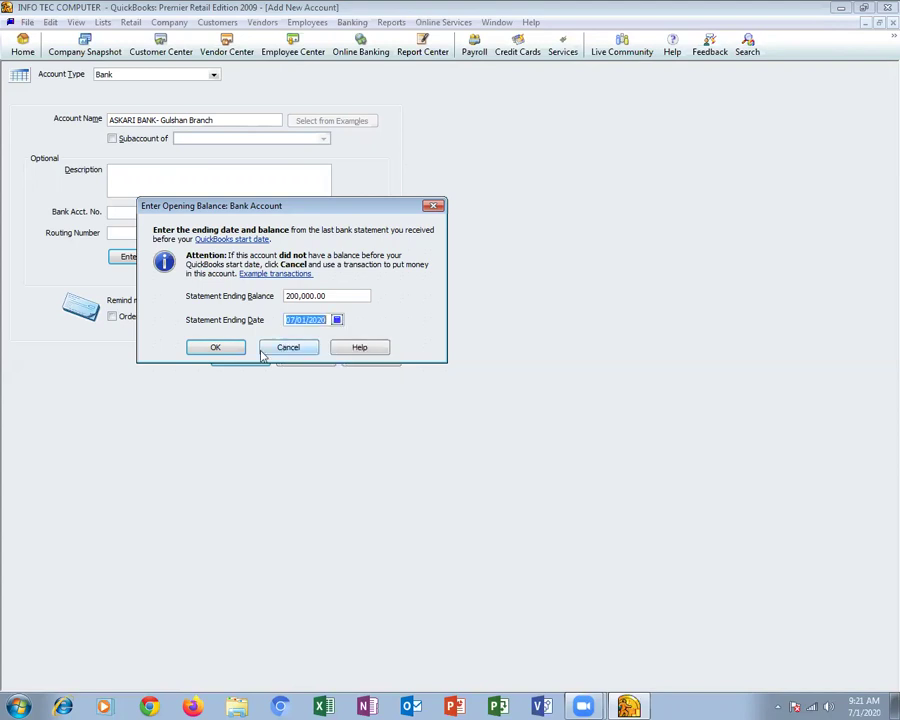
click(216, 350)
click(243, 360)
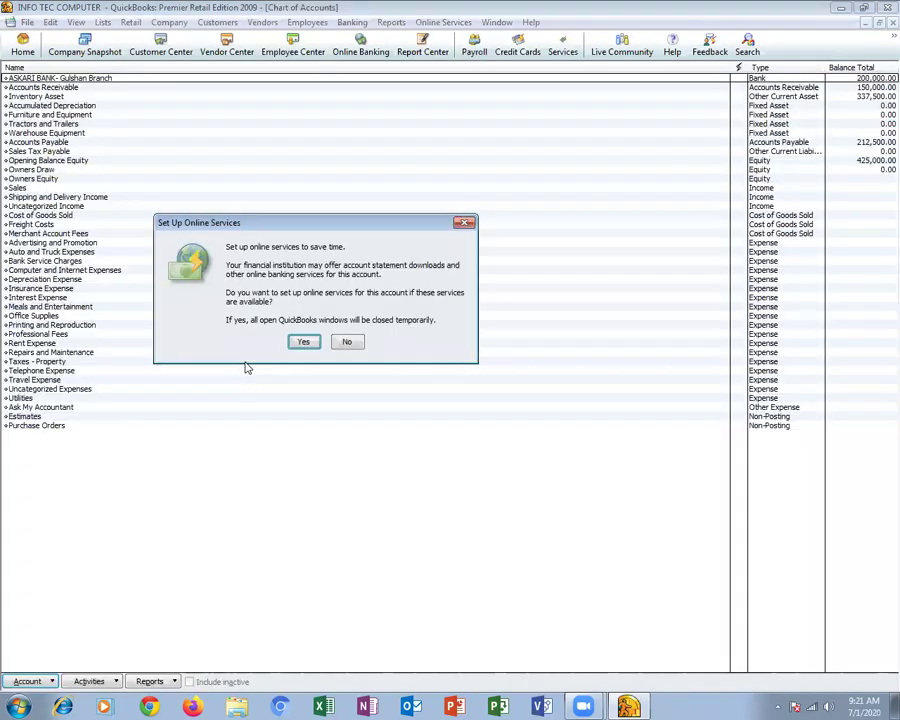
click(346, 343)
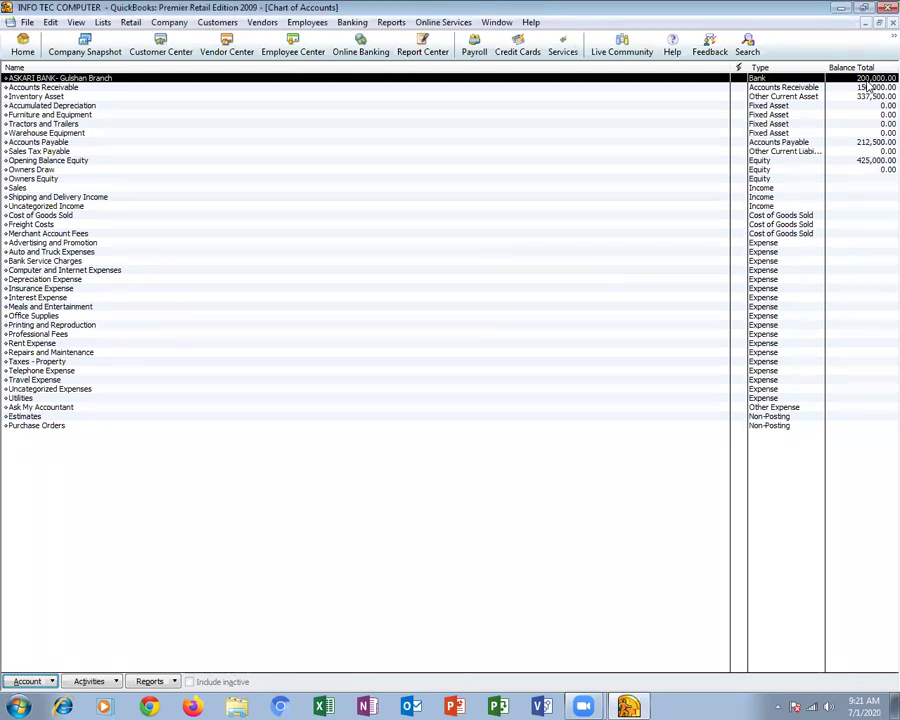
key(Escape)
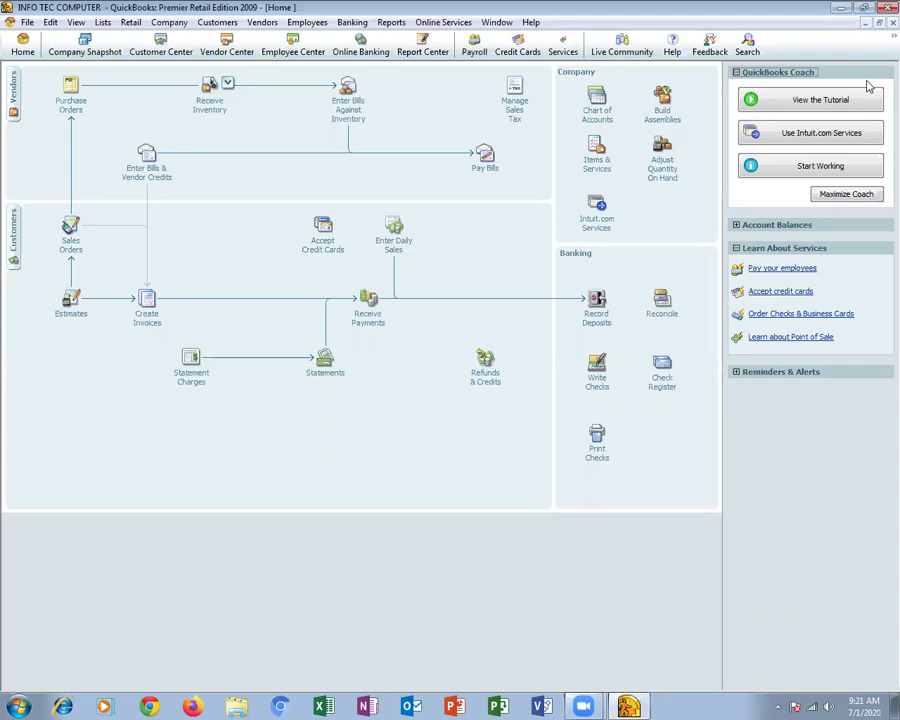
Mark Bill#58214 in Pay Bills, pay it, and close the Payment Summary
click(477, 168)
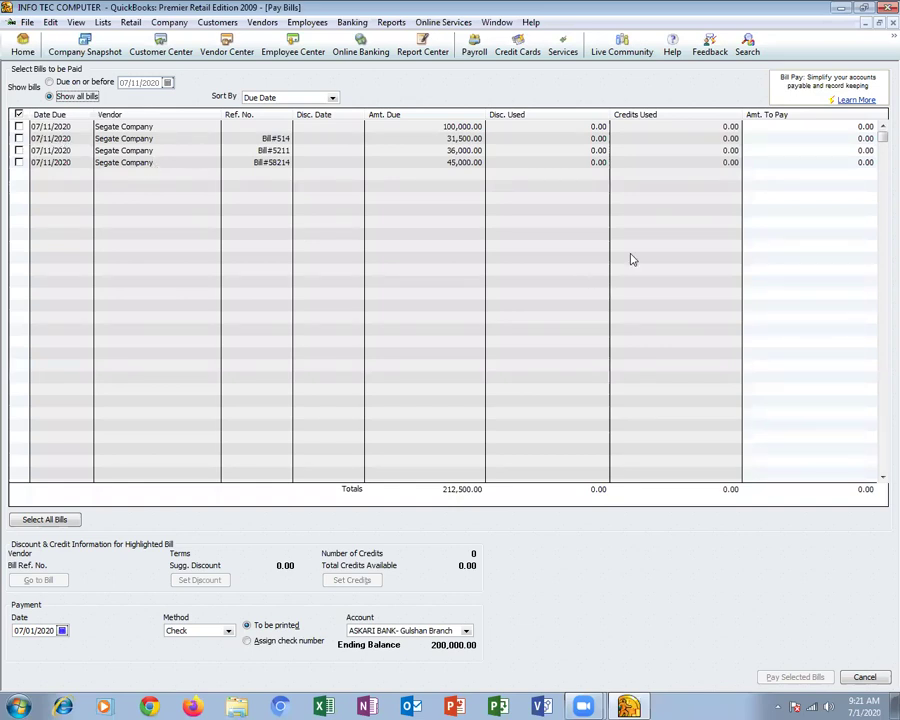
click(19, 162)
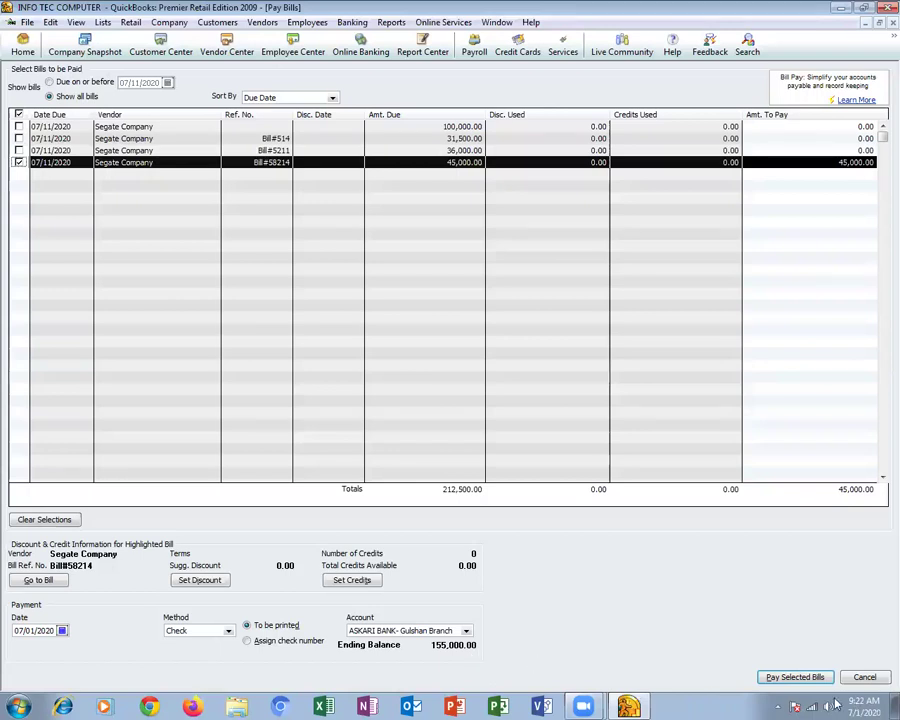
click(777, 678)
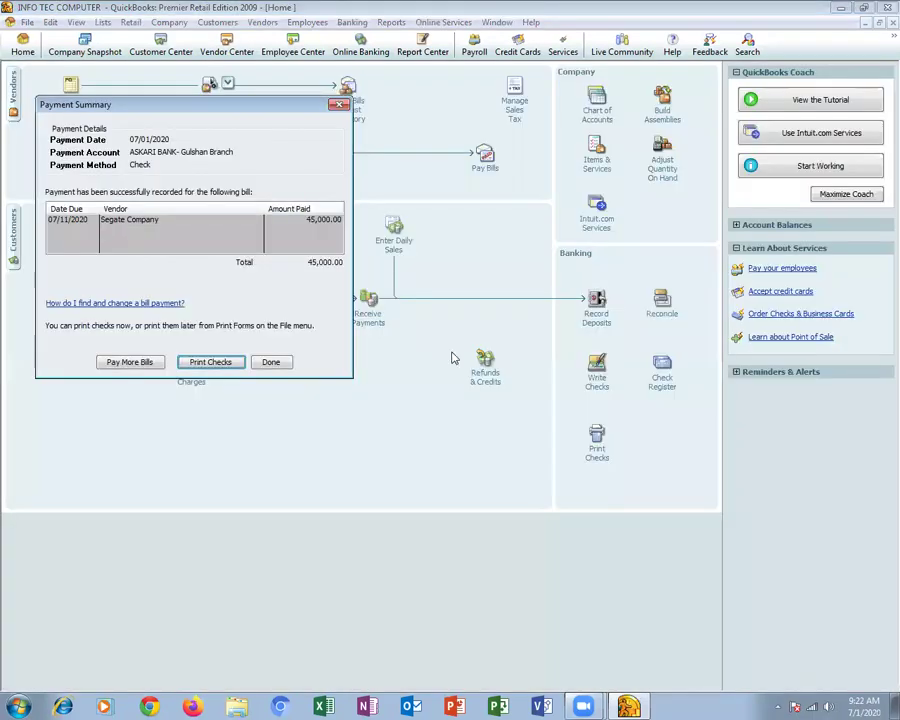
click(276, 363)
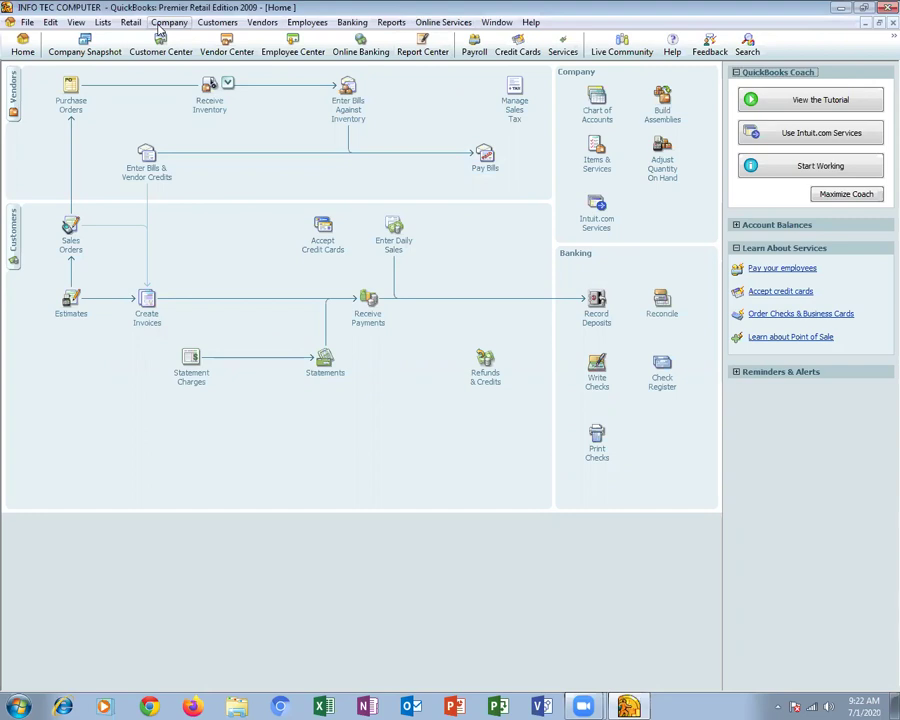
Open Reports > Memorized Reports > Vendors > Vendor Balance Detail
click(391, 22)
mouse_move(533, 115)
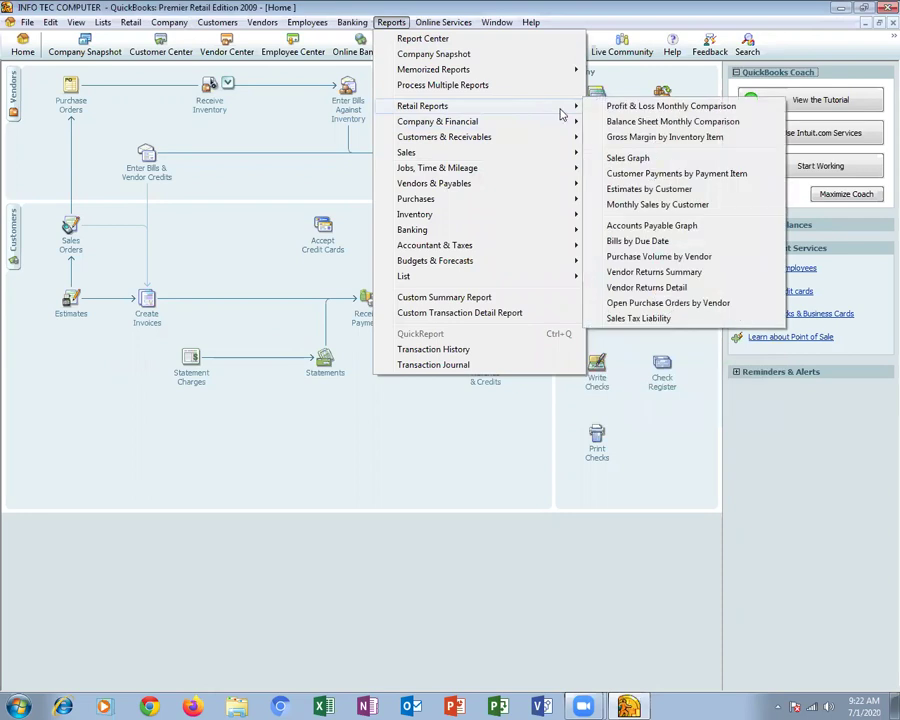
mouse_move(564, 72)
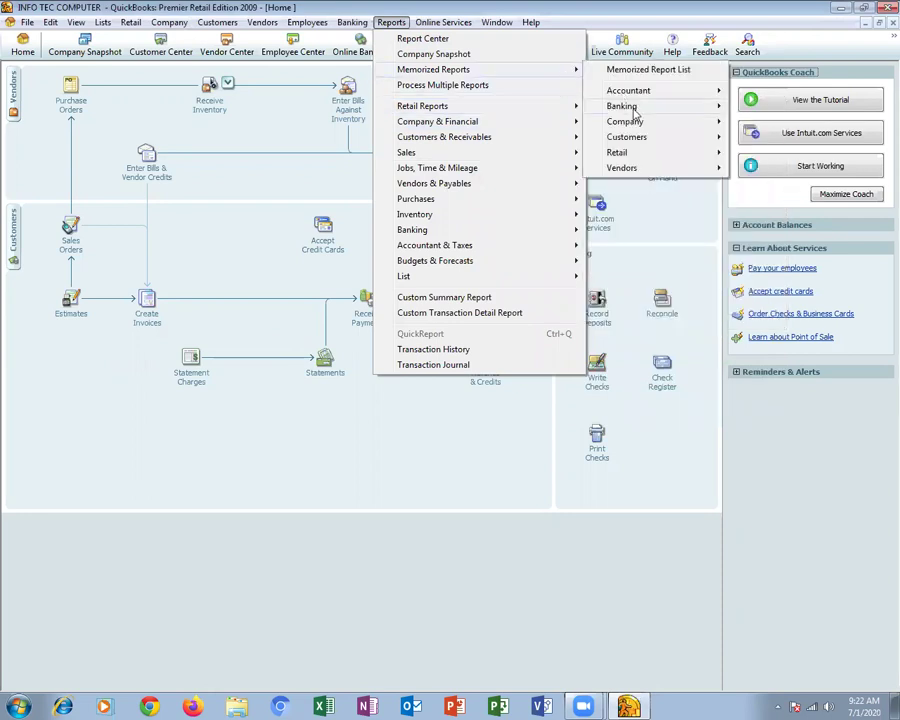
mouse_move(678, 168)
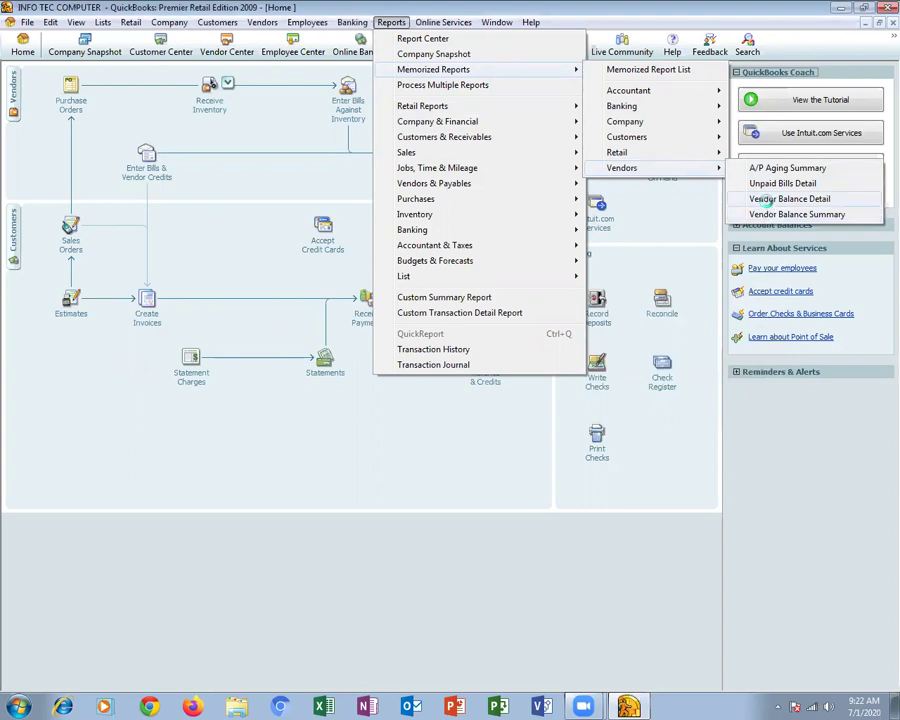
click(760, 200)
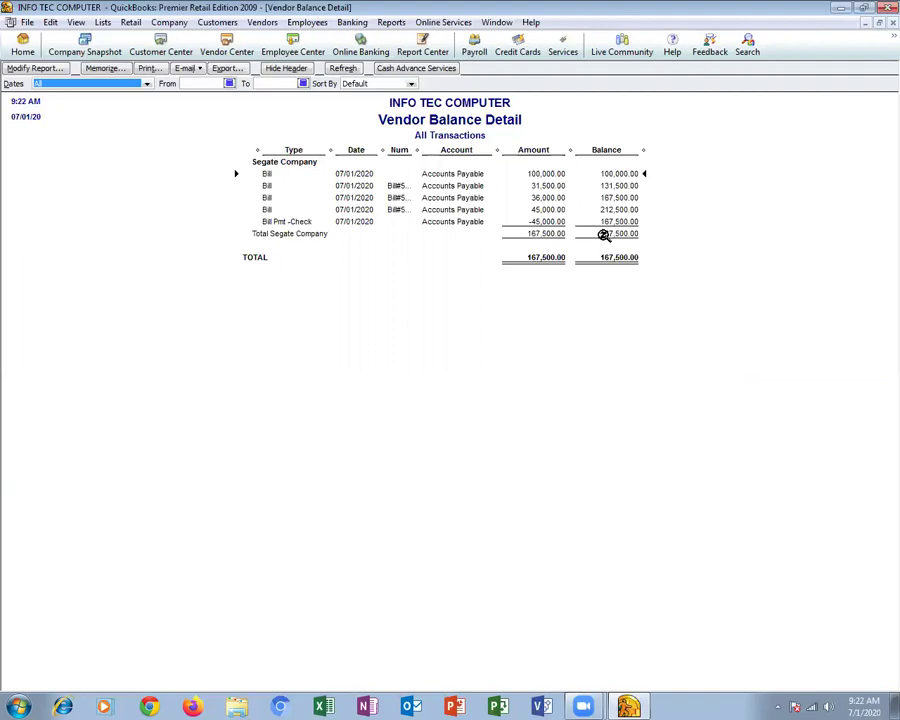
Inspect the Total Segate Company line showing 167,500.00 still owed
click(605, 233)
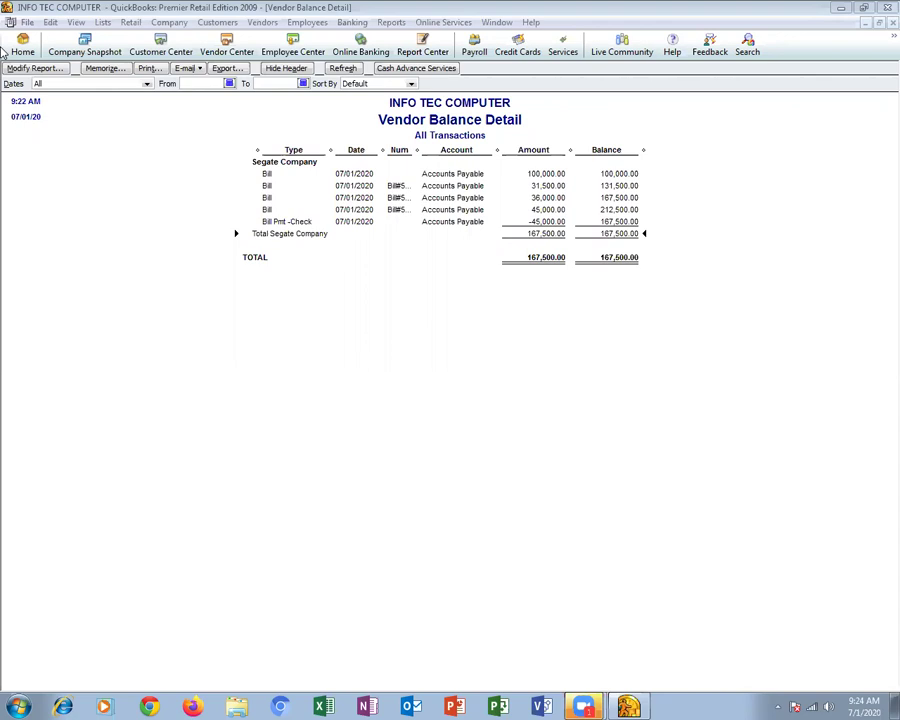
click(22, 44)
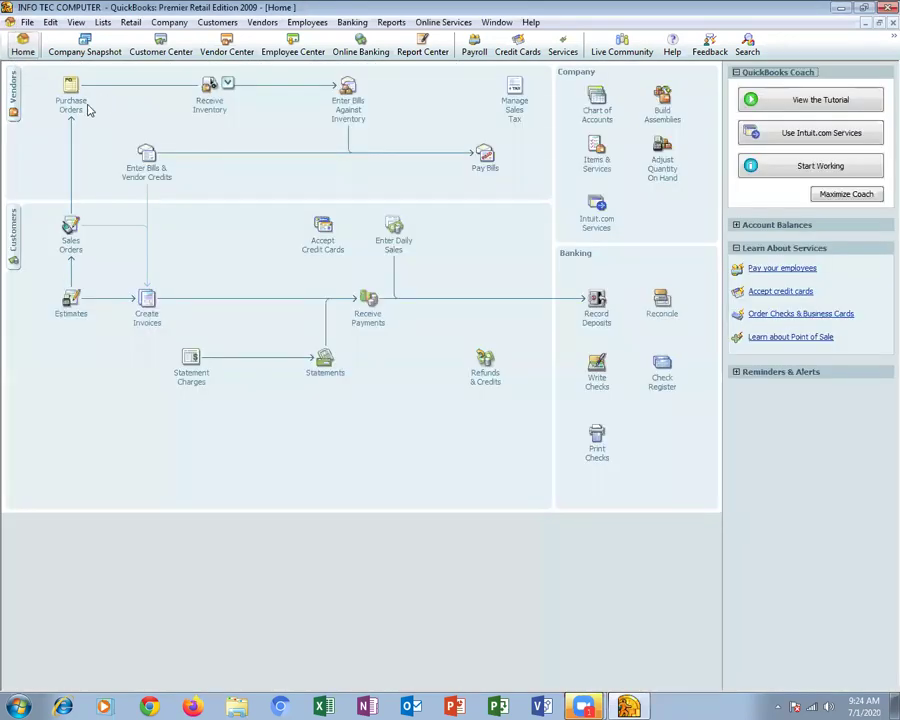
click(228, 83)
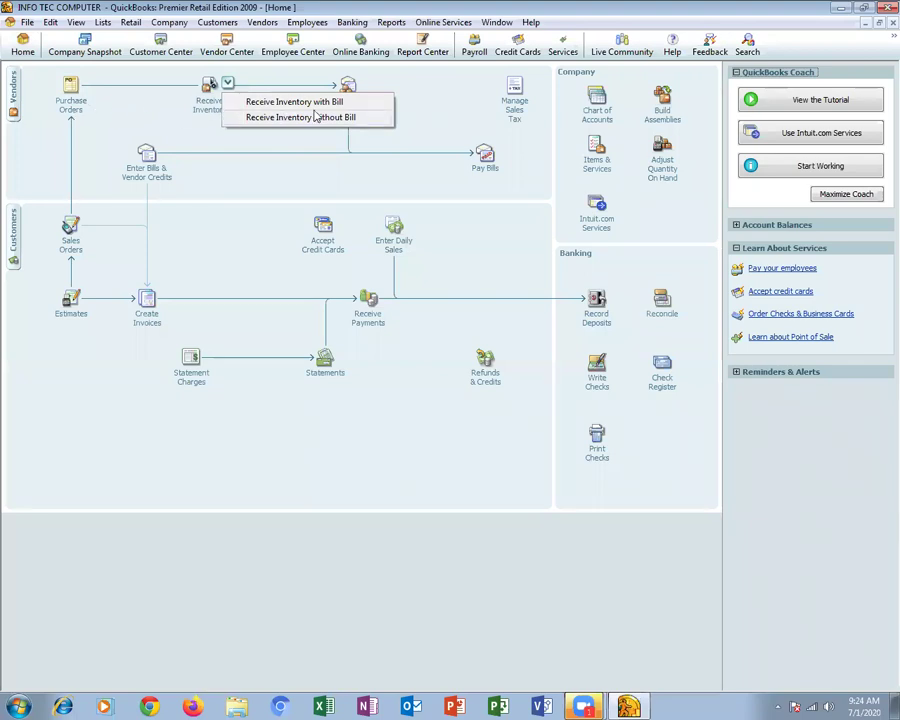
click(422, 125)
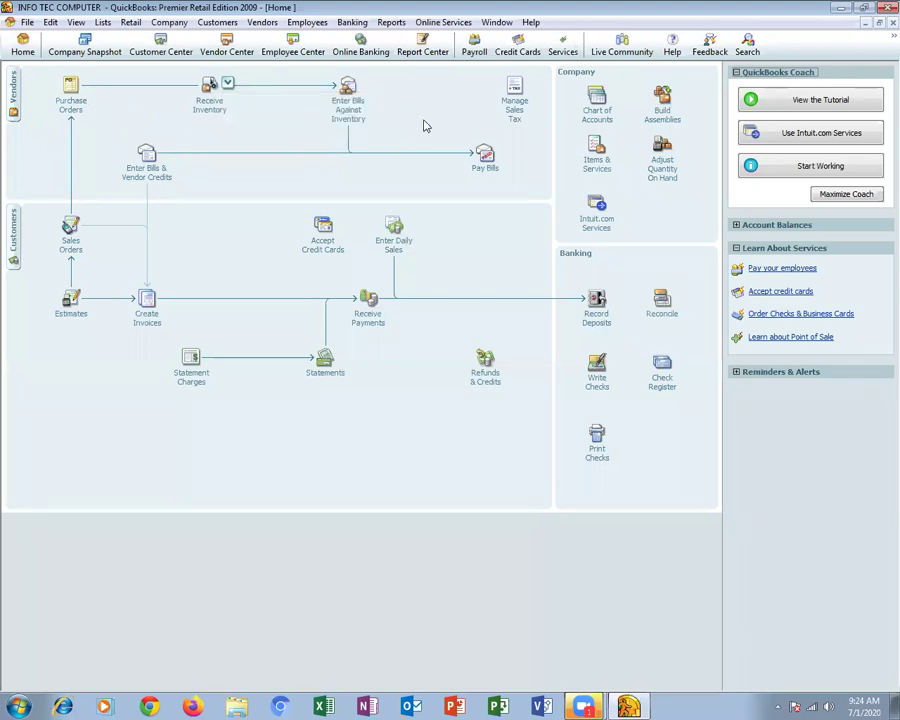